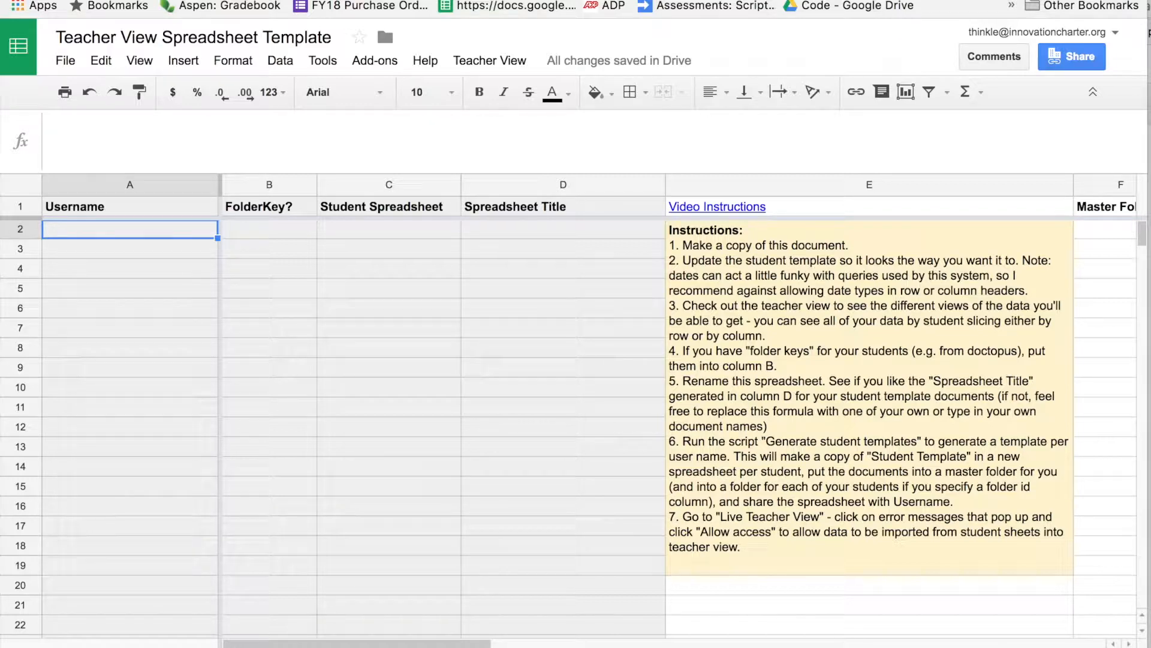
# Move to the next sheet, the student template with Day 1 to Day 28 rows.
pyautogui.hotkey('ctrl', 'shift', 'pagedown')
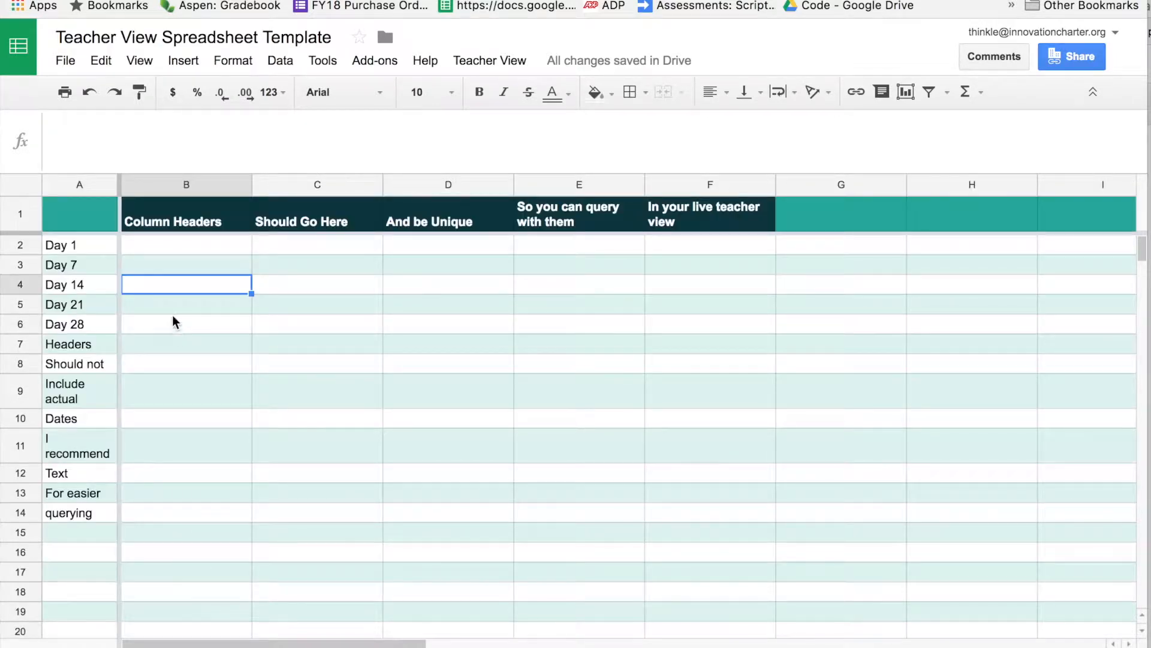
# Select the template's student response area B2:F14.
pyautogui.click(88, 266)
pyautogui.click(188, 231)
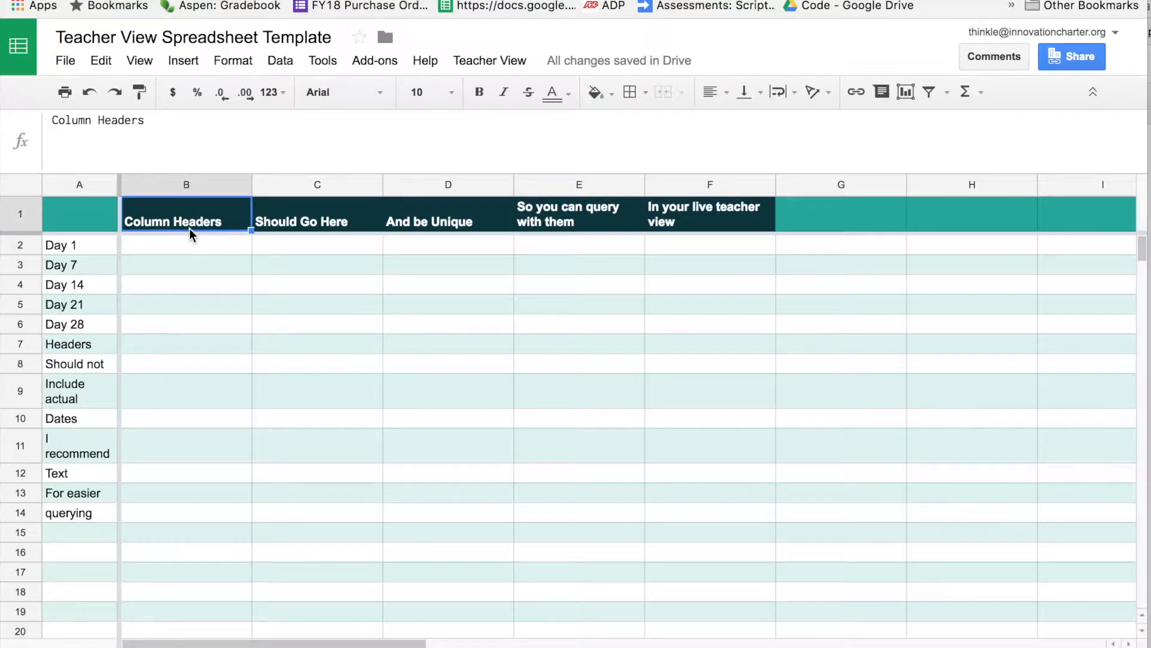
pyautogui.click(224, 264)
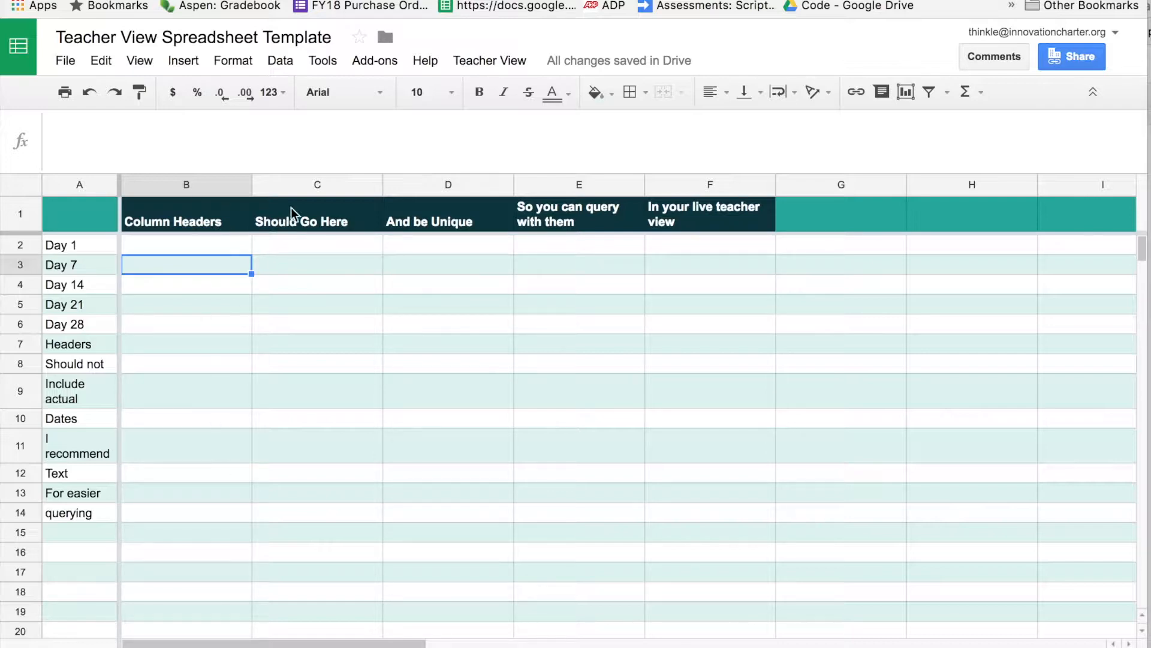
pyautogui.click(82, 252)
pyautogui.click(166, 261)
pyautogui.click(166, 246)
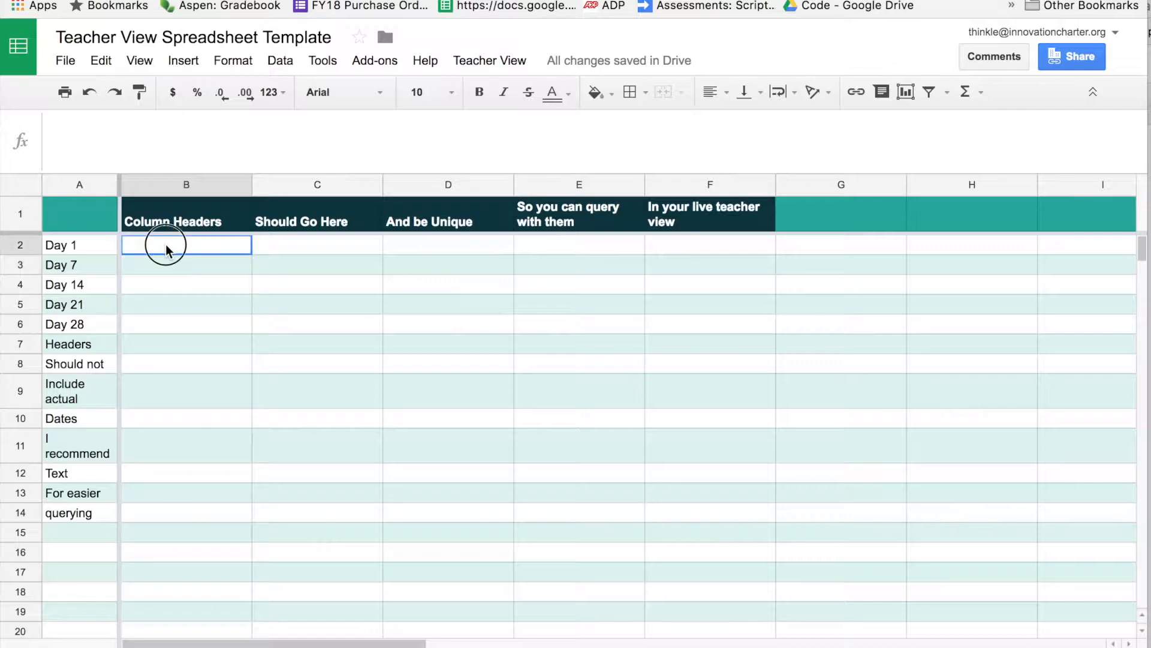
pyautogui.moveTo(166, 249)
pyautogui.mouseDown()
pyautogui.moveTo(653, 481)
pyautogui.moveTo(722, 528)
pyautogui.mouseUp()
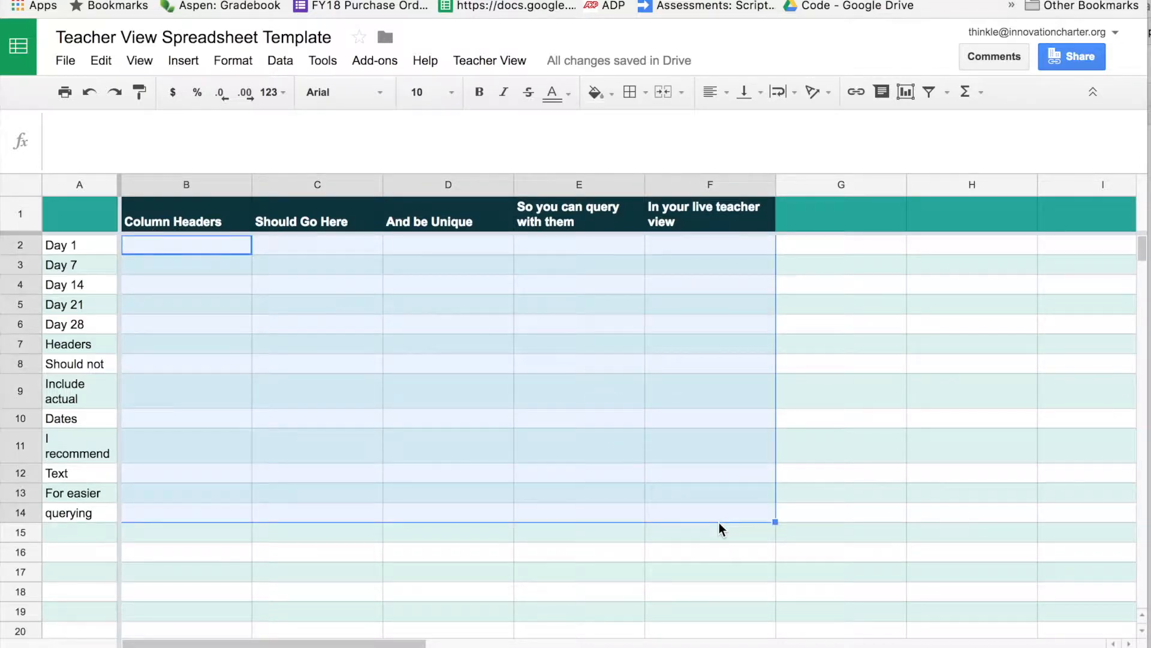
# Fill the Day 1 row with d1c1, d1c2 and c1c3, then go to the teacher master view.
pyautogui.click(139, 250)
pyautogui.write('d1c1')
pyautogui.press('Tab')
pyautogui.write('d1c2')
pyautogui.press('Tab')
pyautogui.write('c1c3')
pyautogui.press('Return')
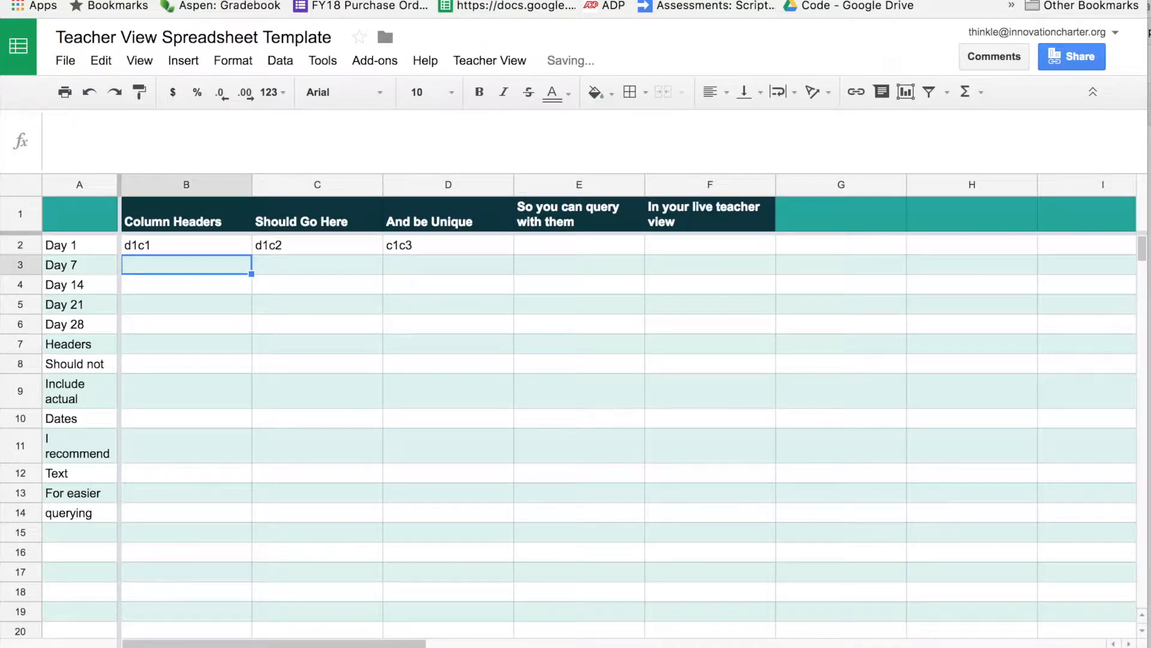
pyautogui.click(342, 646)
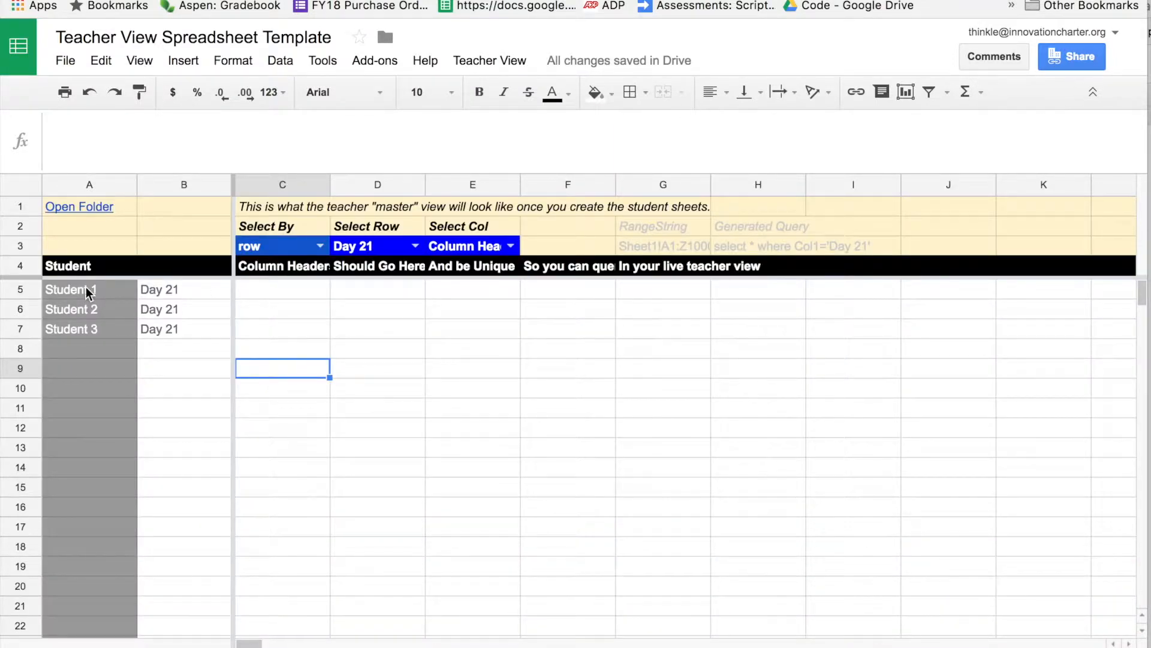
# Try the teacher view's Select By as column with Column Headers, then set it back to row.
pyautogui.doubleClick(319, 246)
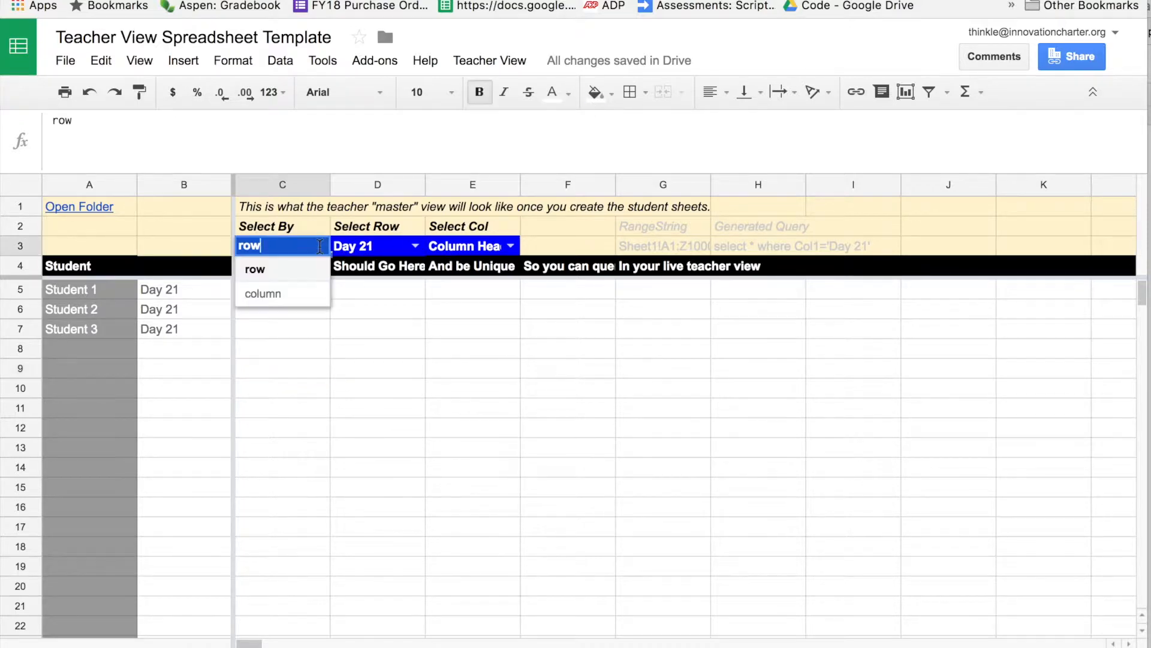
pyautogui.click(305, 293)
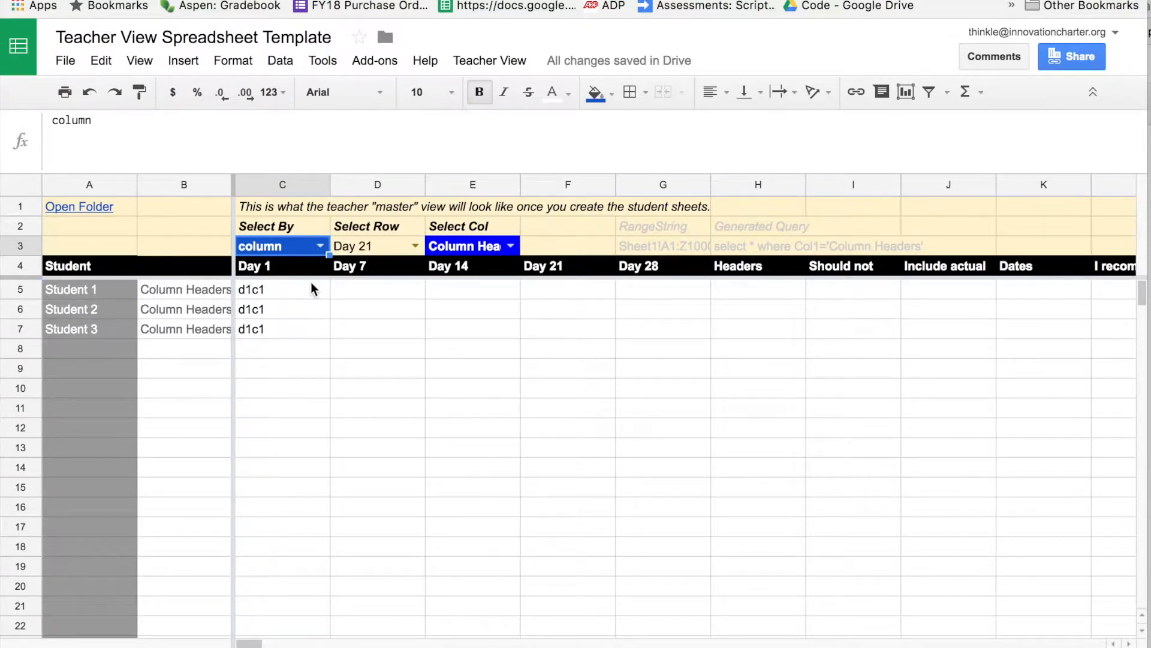
pyautogui.doubleClick(508, 247)
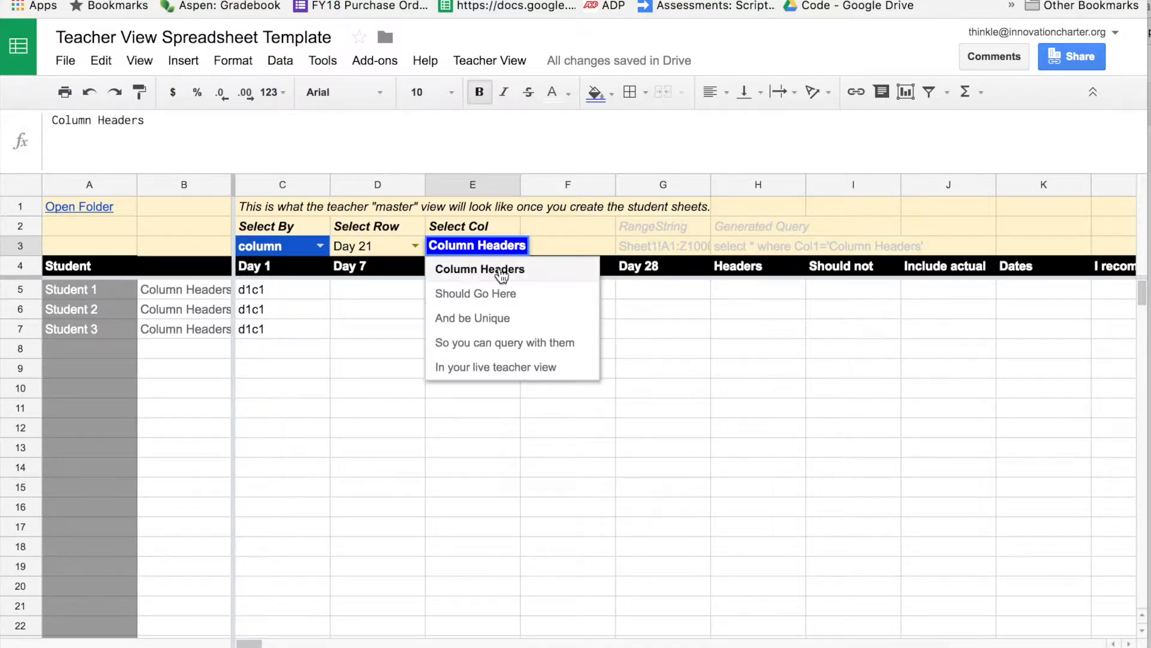
pyautogui.click(503, 269)
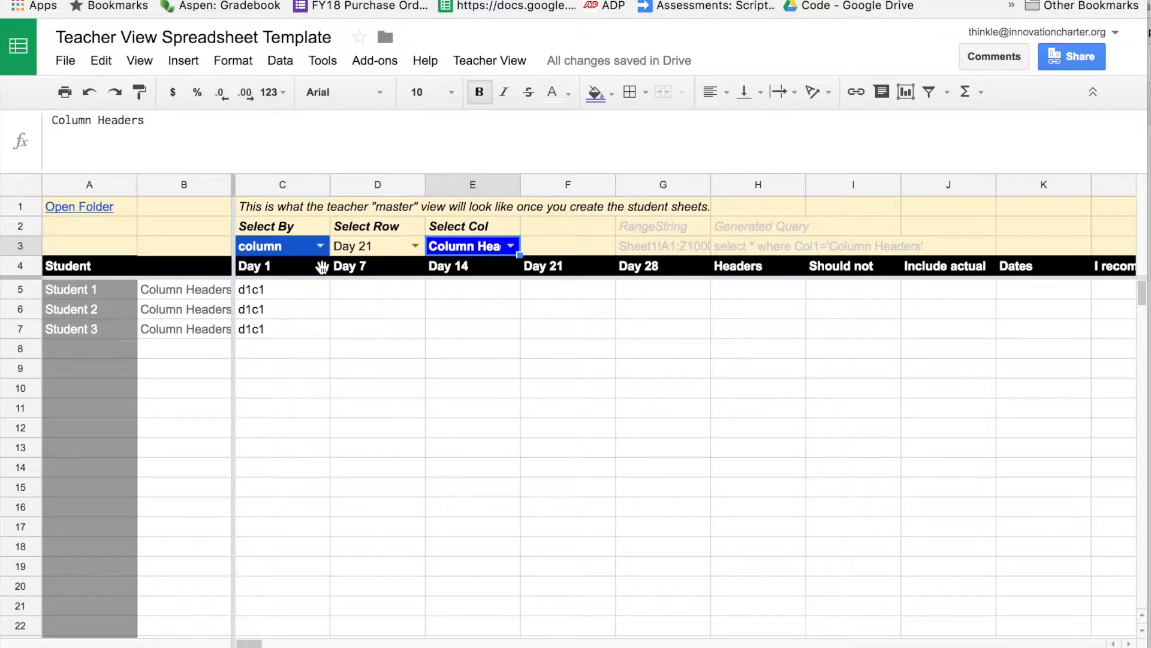
pyautogui.click(321, 245)
pyautogui.click(293, 300)
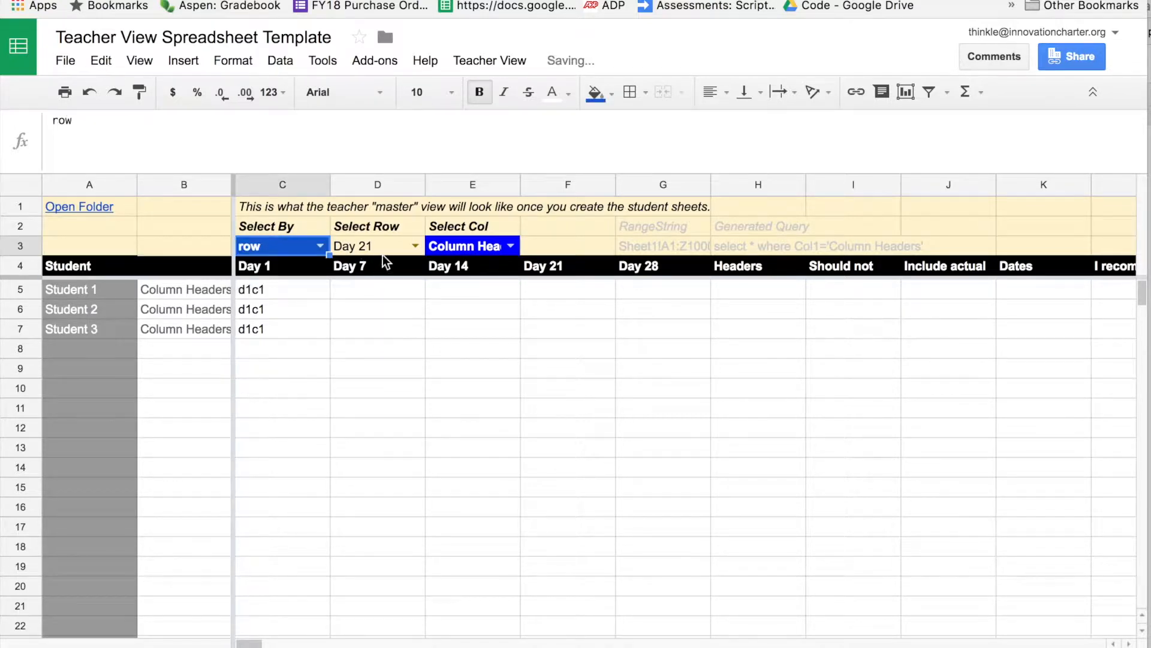
# Set Select Row to Day 1, then return to the Username sheet and open the File menu.
pyautogui.click(399, 250)
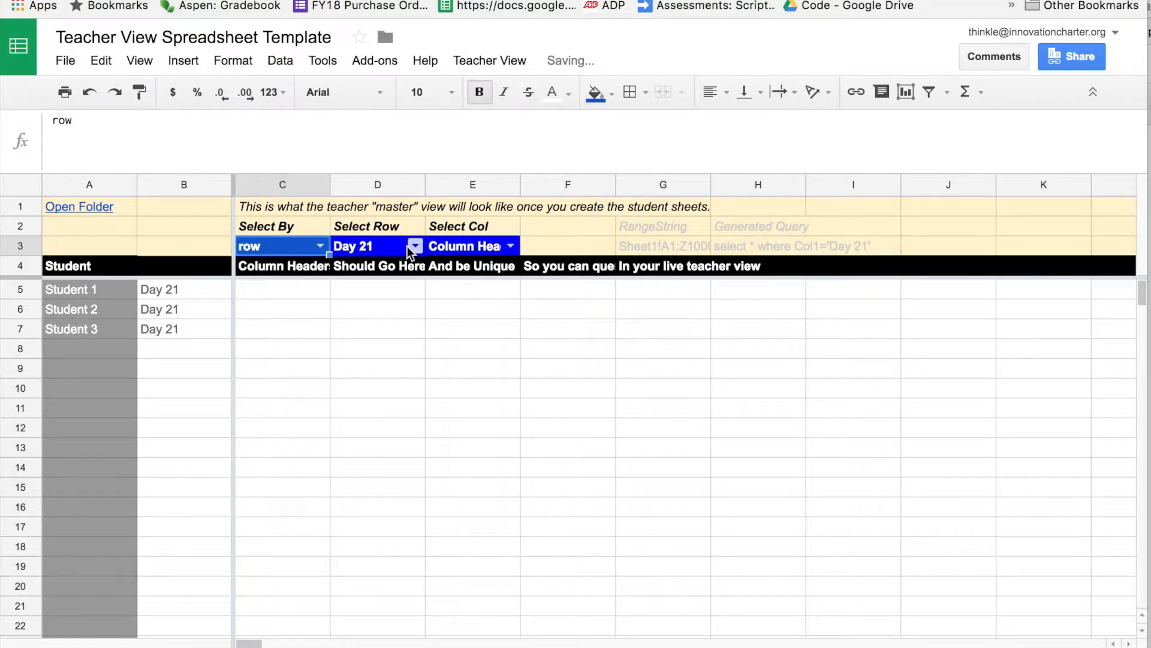
pyautogui.click(415, 246)
pyautogui.click(380, 294)
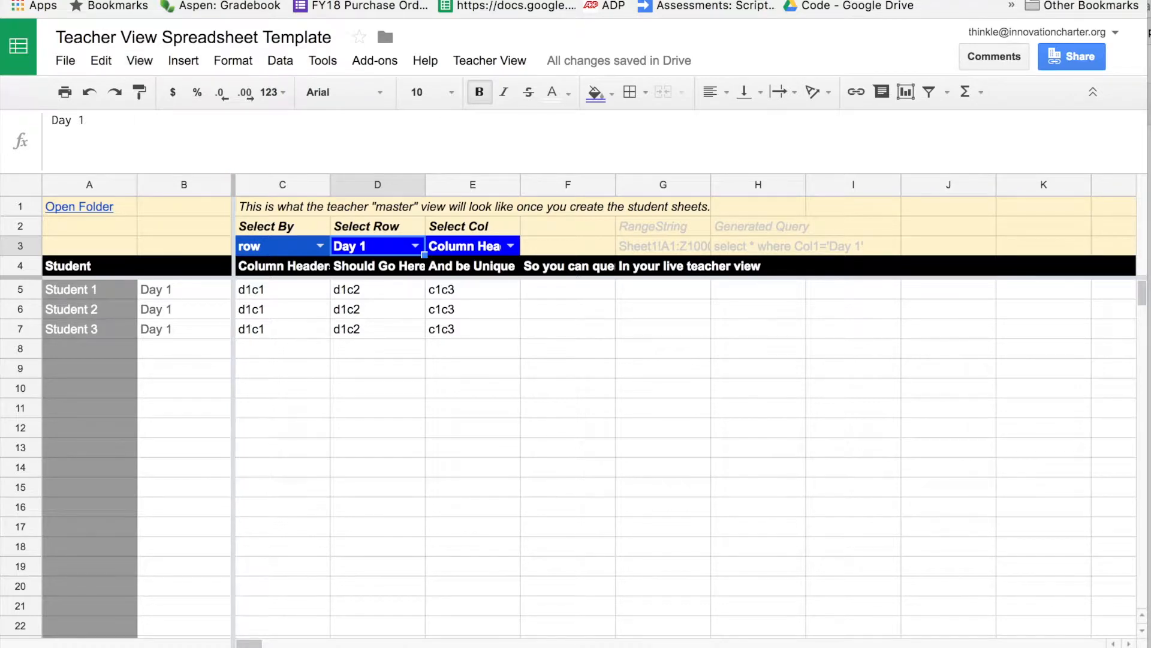
pyautogui.click(120, 646)
pyautogui.click(65, 60)
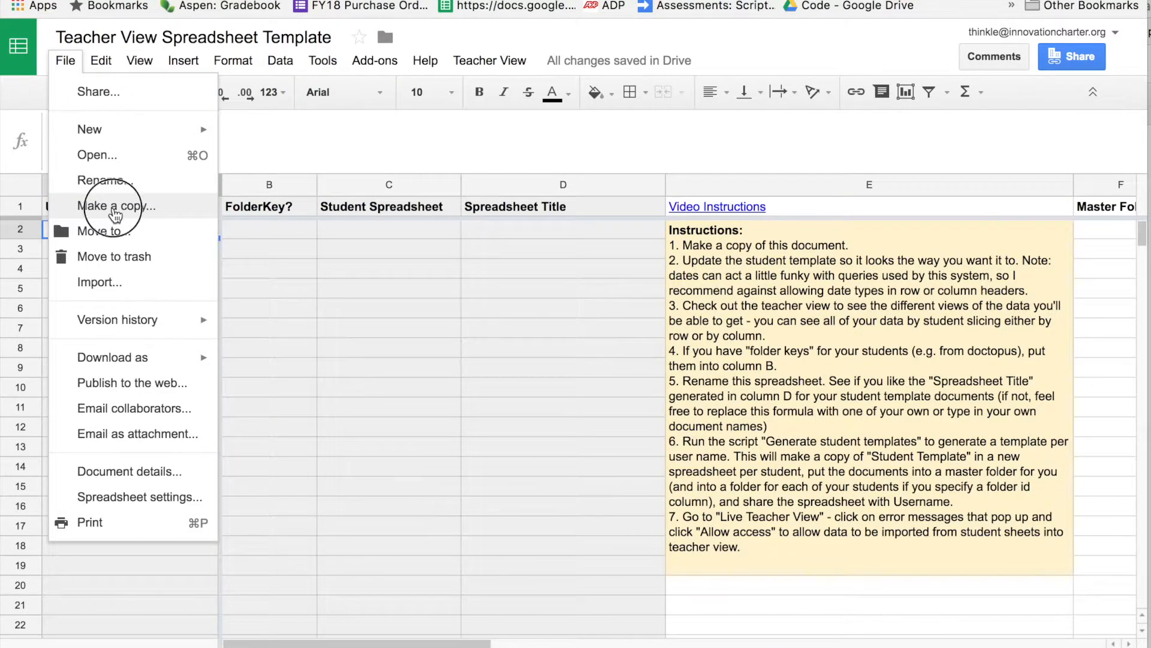
# Copy the spreadsheet as 'Advisory Reflections - 2017-18' into the advisory folder.
pyautogui.click(114, 206)
pyautogui.click(497, 294)
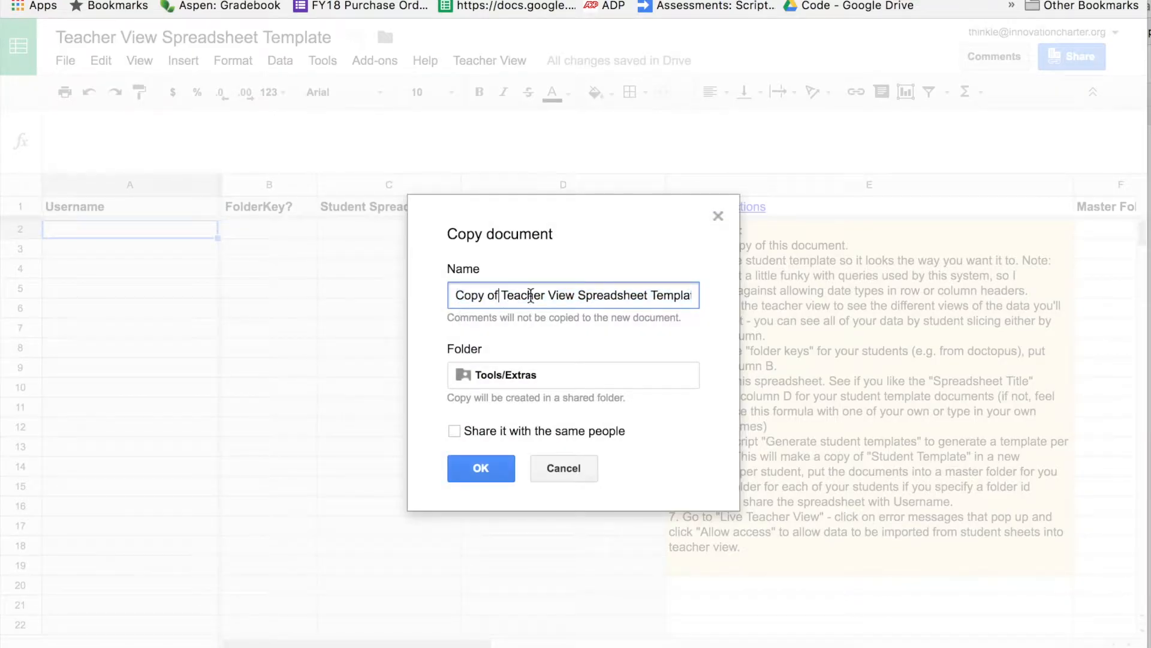
pyautogui.tripleClick(581, 289)
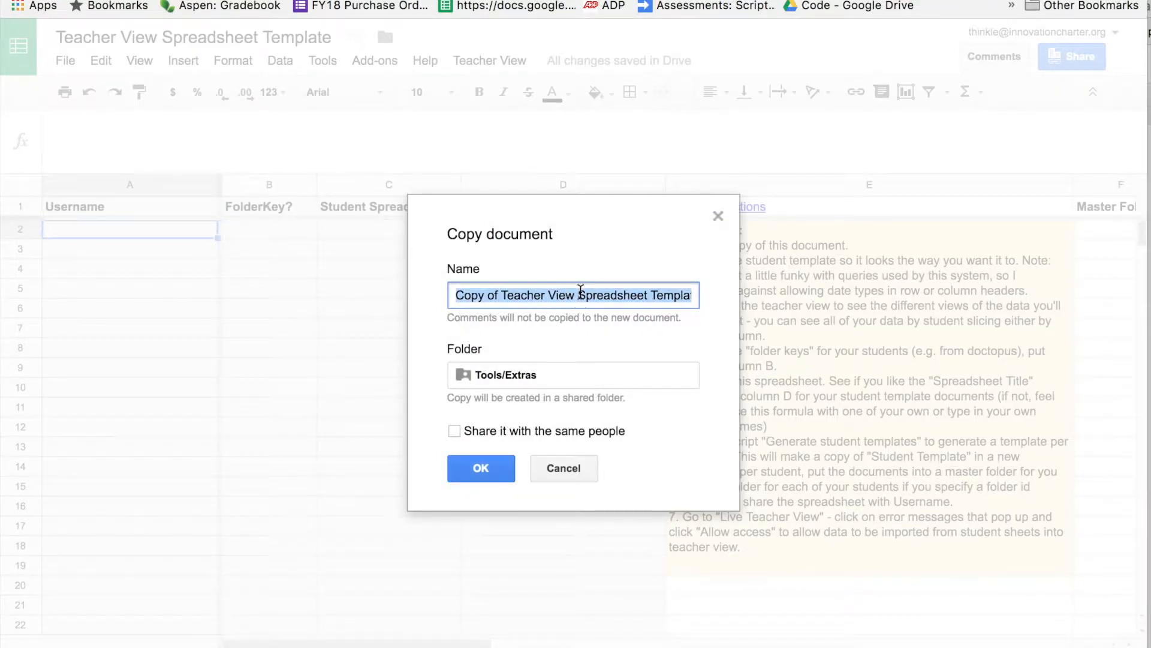
pyautogui.write('Advisory Reflections - 2017')
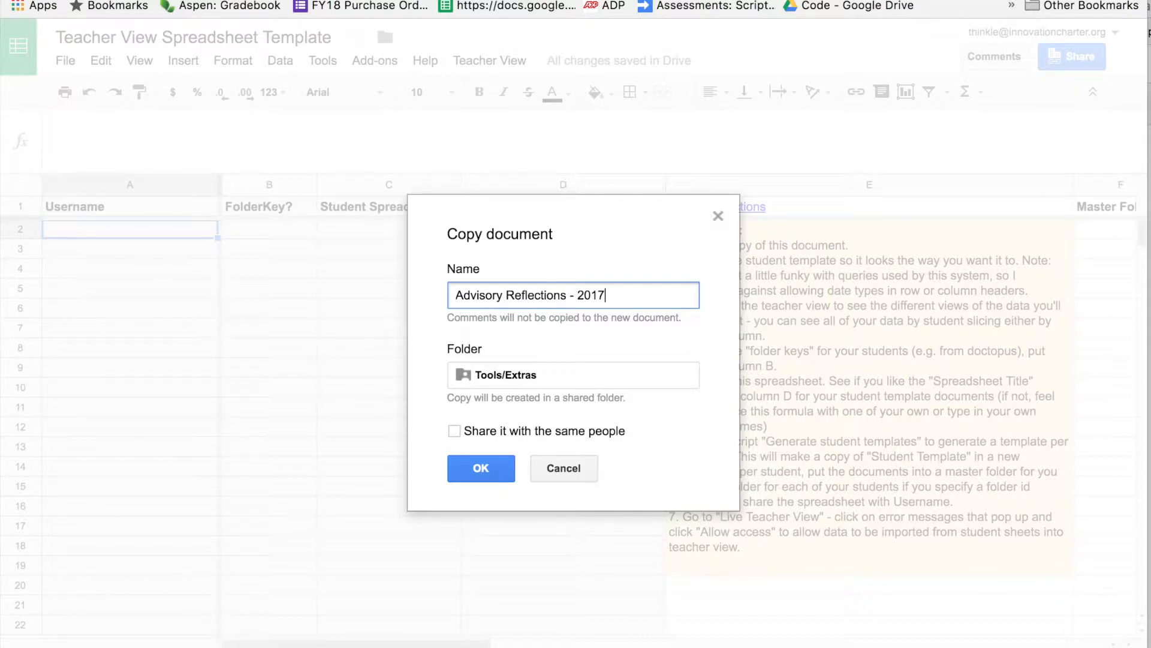
pyautogui.write('-1')
pyautogui.write('8')
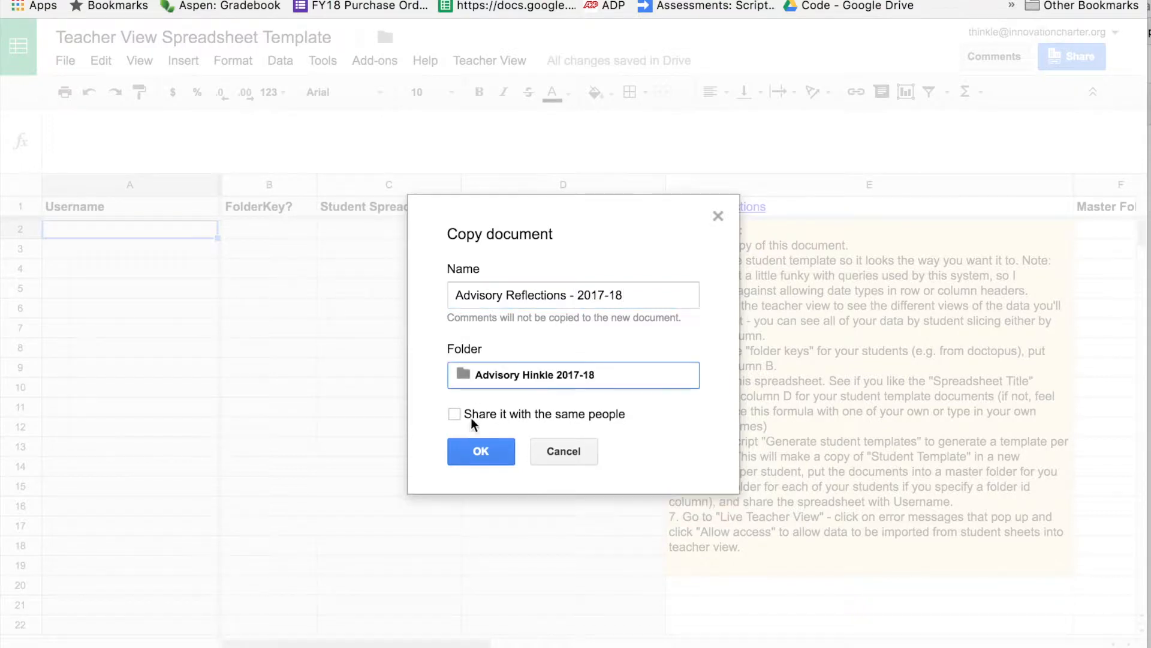
pyautogui.click(479, 453)
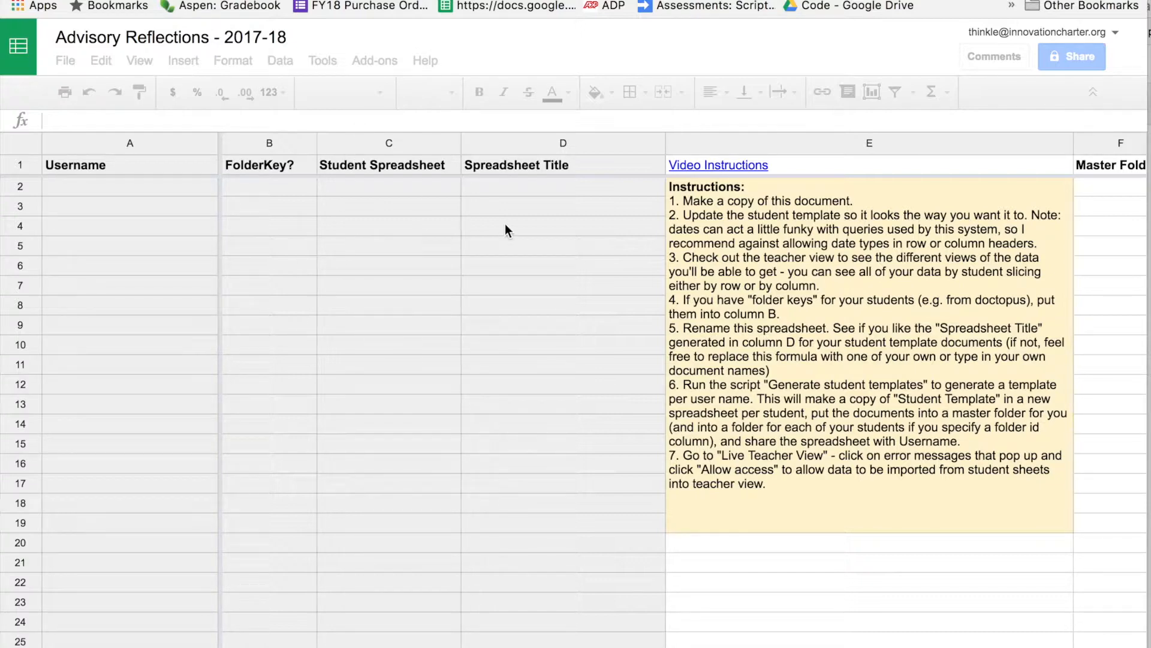
# Enter three student usernames (school e-mail addresses) in A2:A4.
pyautogui.click(139, 186)
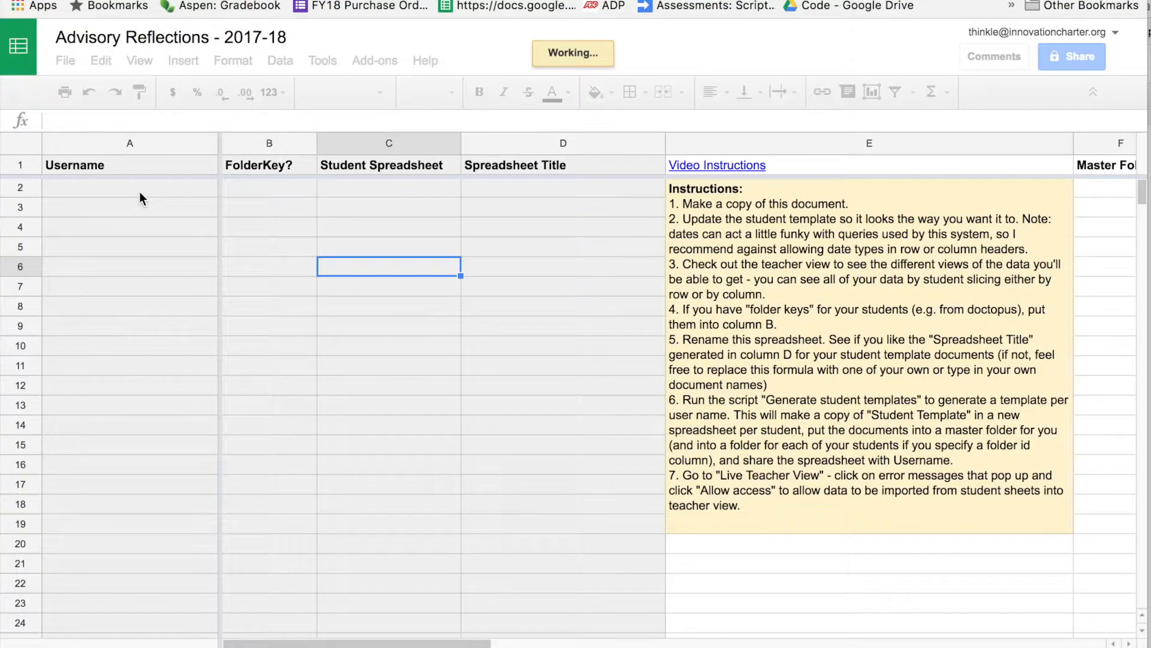
pyautogui.keyDown('shift'); pyautogui.click(124, 467); pyautogui.keyUp('shift')
pyautogui.click(265, 189)
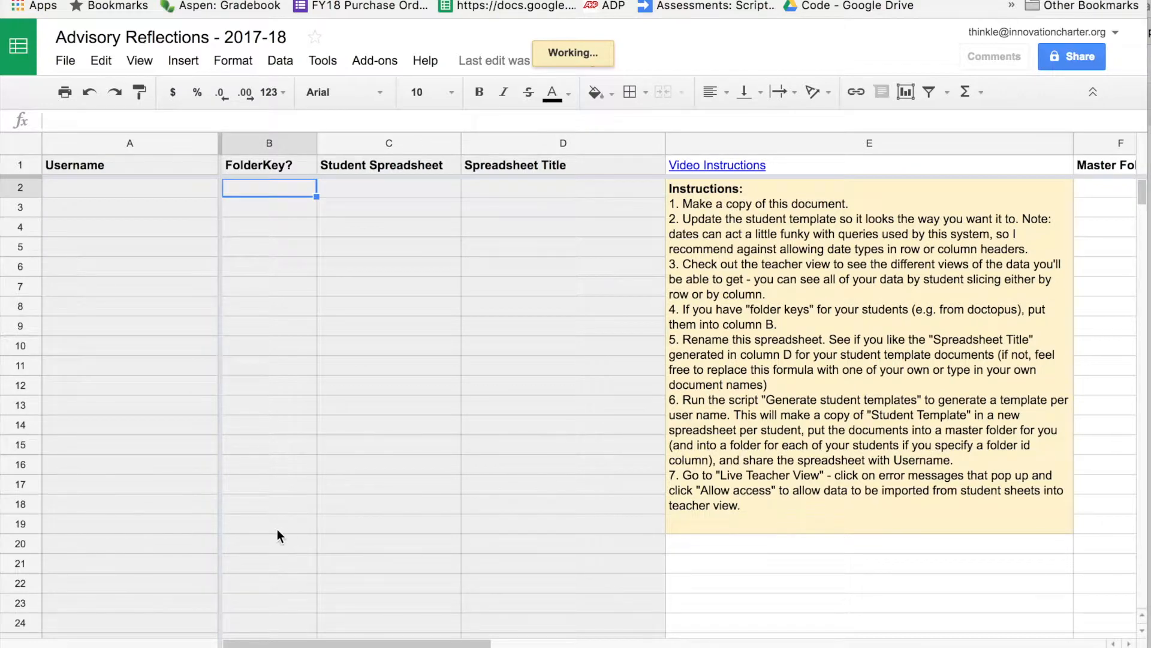
pyautogui.click(146, 186)
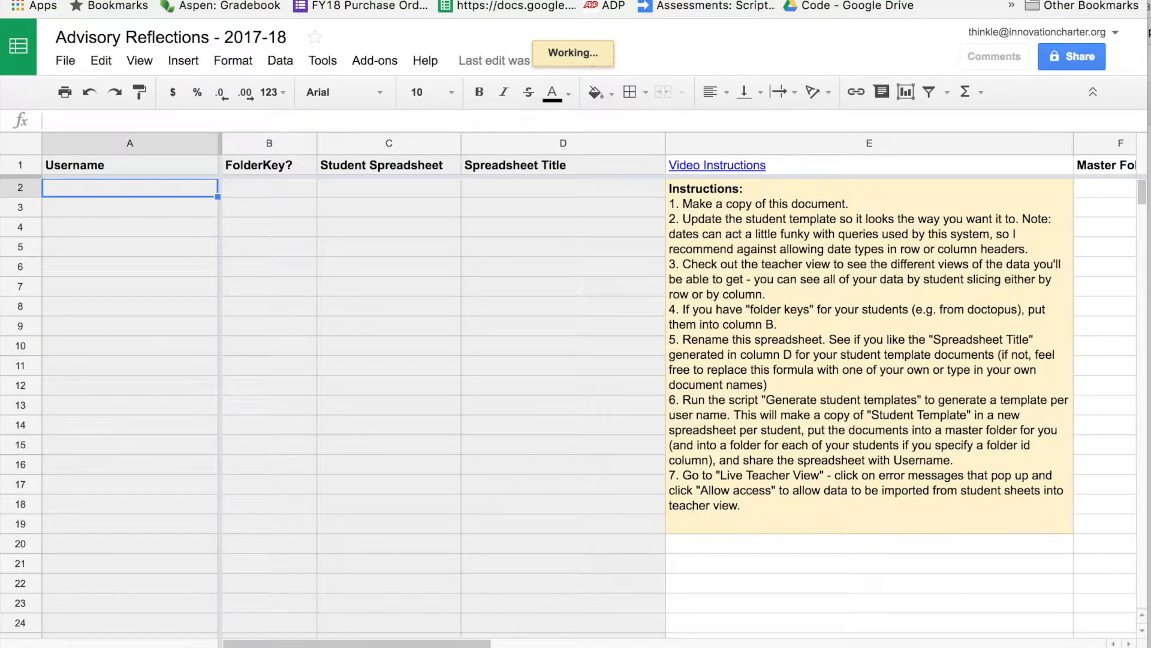
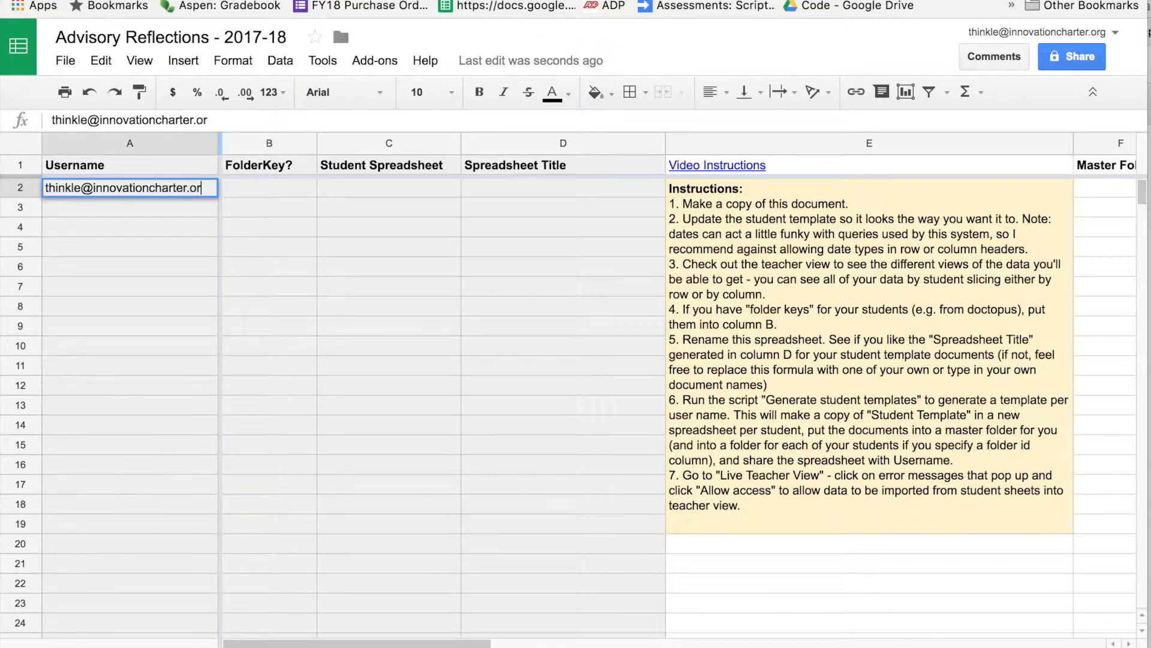
pyautogui.press('Return')
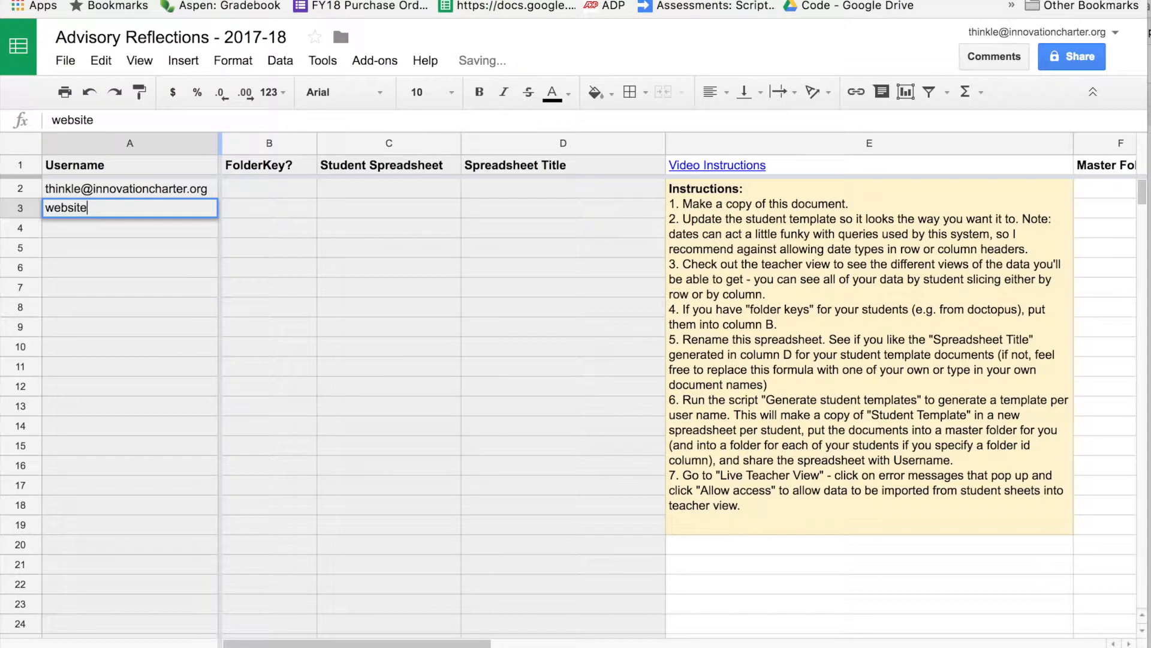
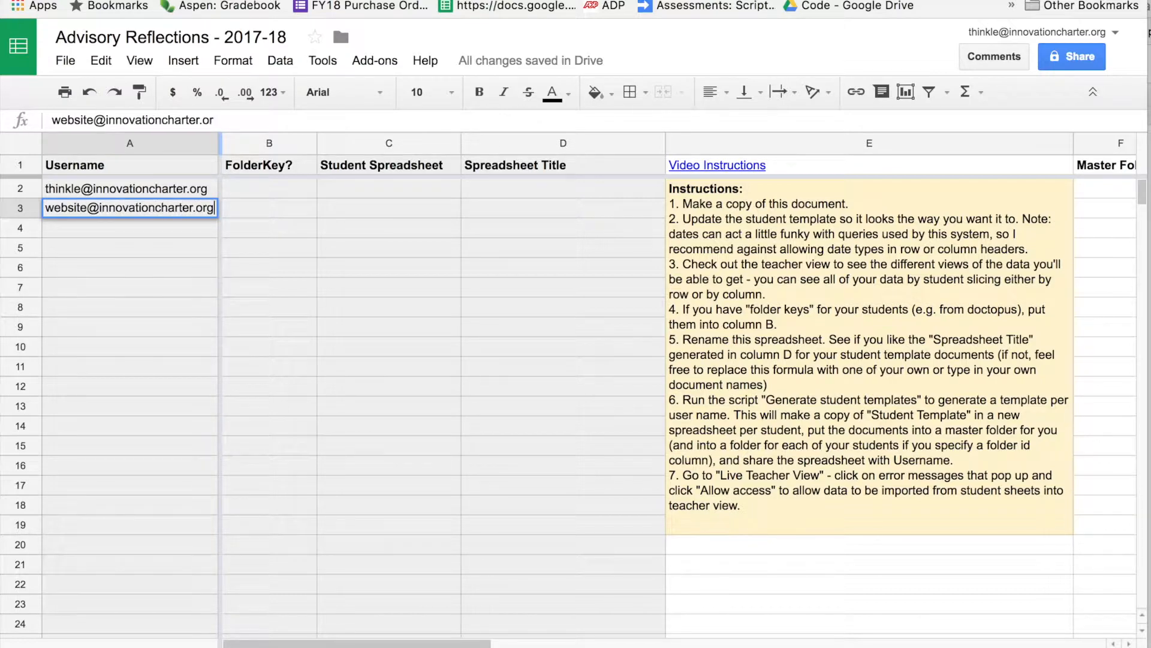
pyautogui.press('Return')
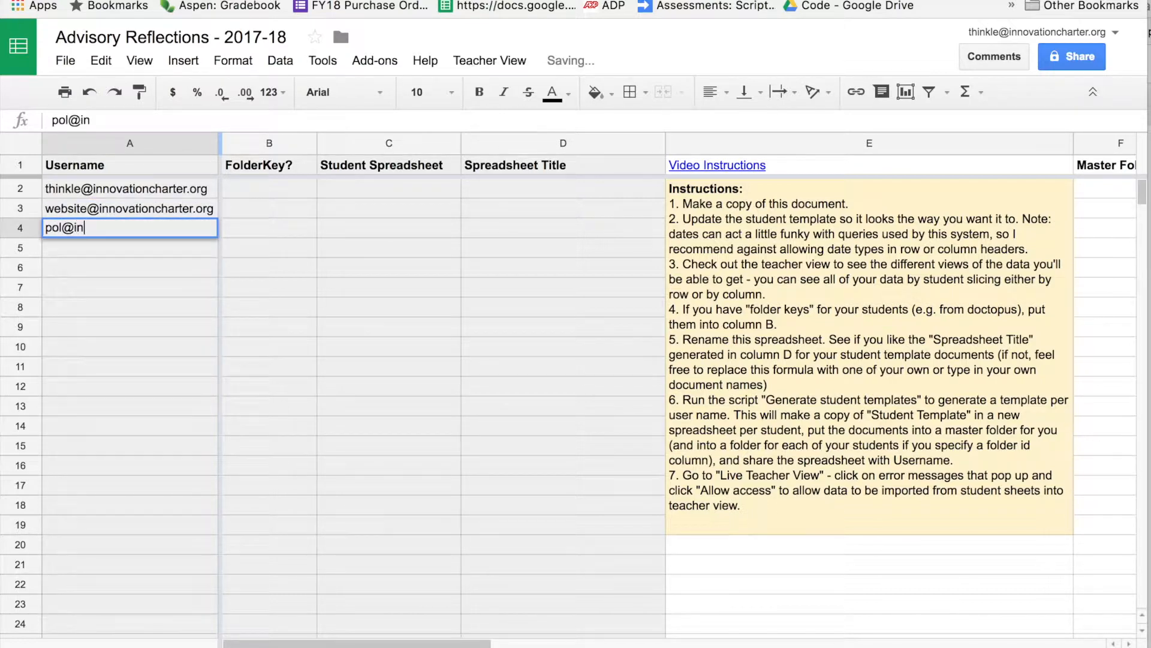
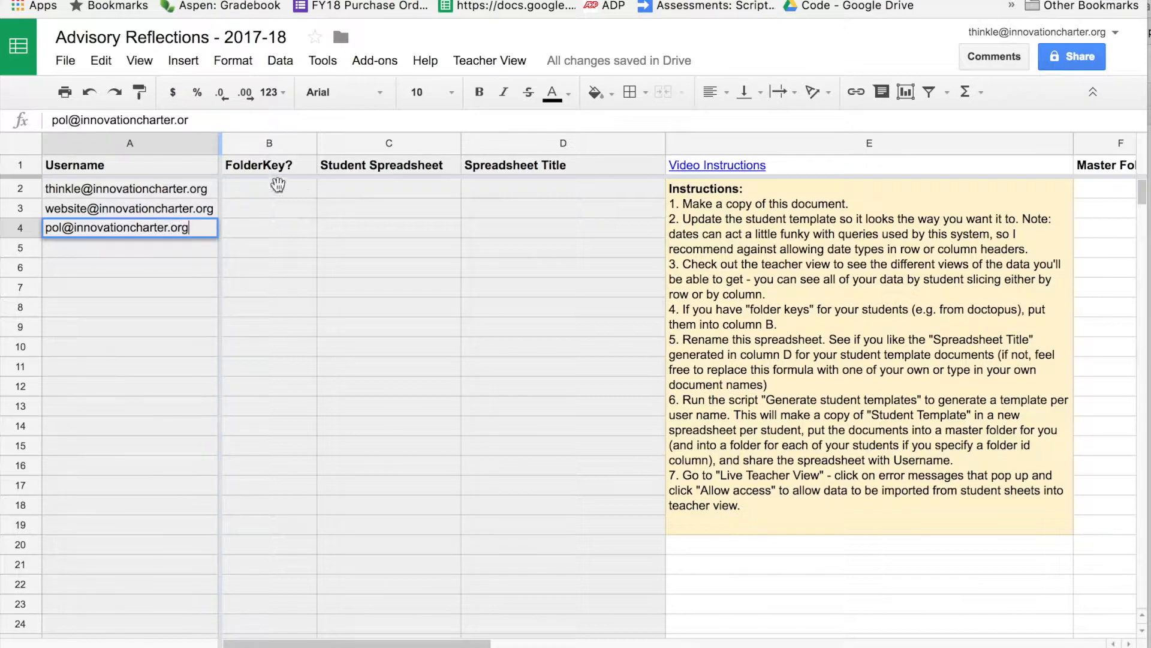
pyautogui.press('Return')
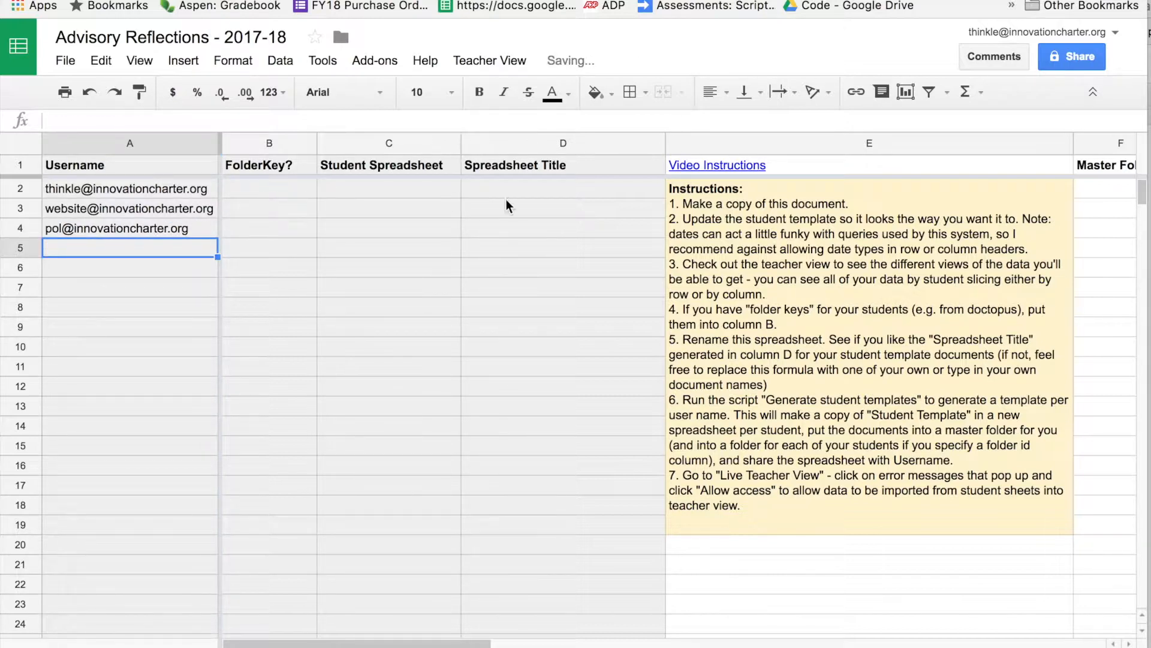
# Paste the title formula into D2:D4 and fill it down column D.
pyautogui.moveTo(513, 188); pyautogui.dragTo(543, 232)
pyautogui.write('=if(not(isblank(A2)),ssname()&" "&A2,"")')
pyautogui.click(542, 233)
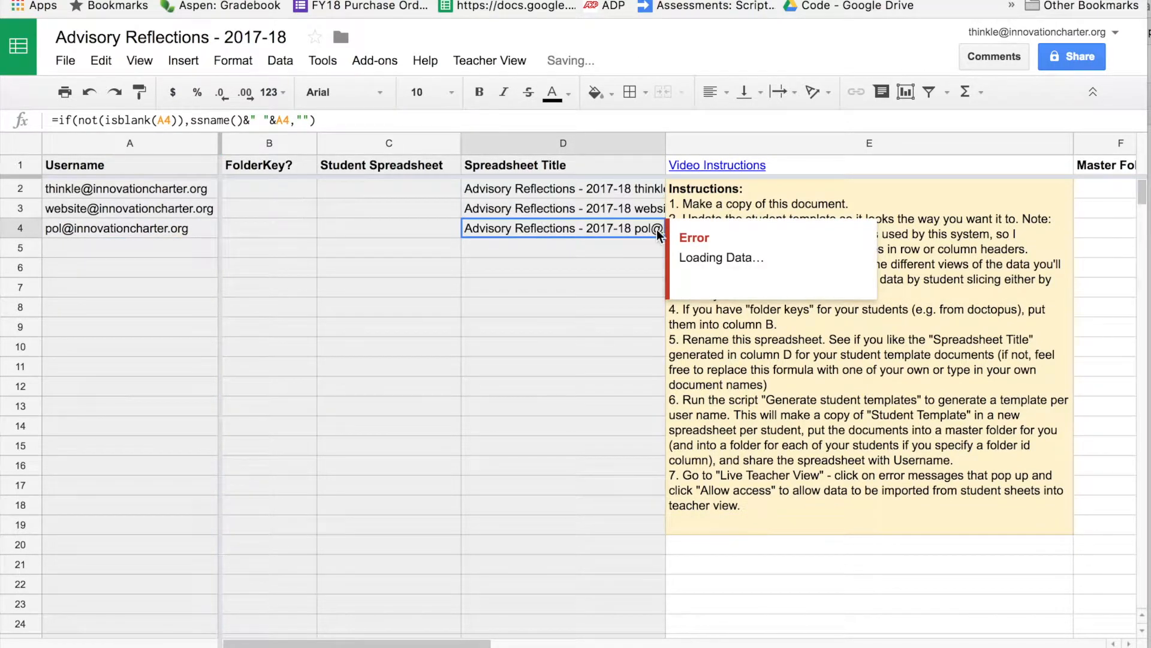
pyautogui.moveTo(664, 237); pyautogui.dragTo(634, 634)
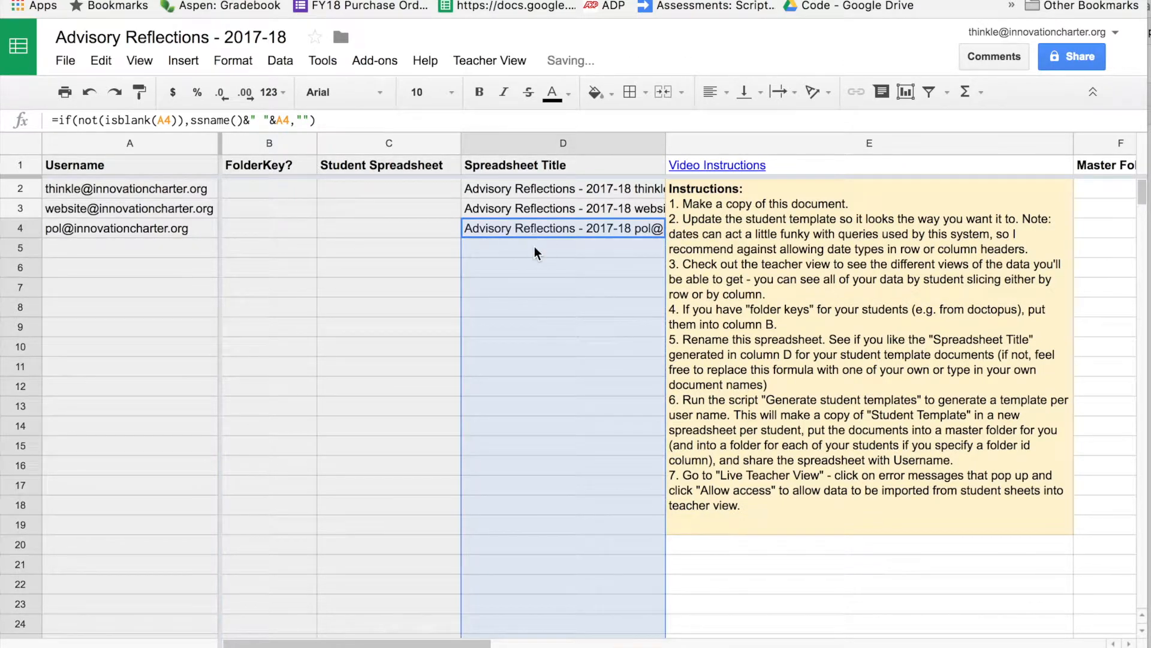
# Check the generated title formulas in D2 to D4, then go to the student template sheet.
pyautogui.click(535, 248)
pyautogui.click(534, 230)
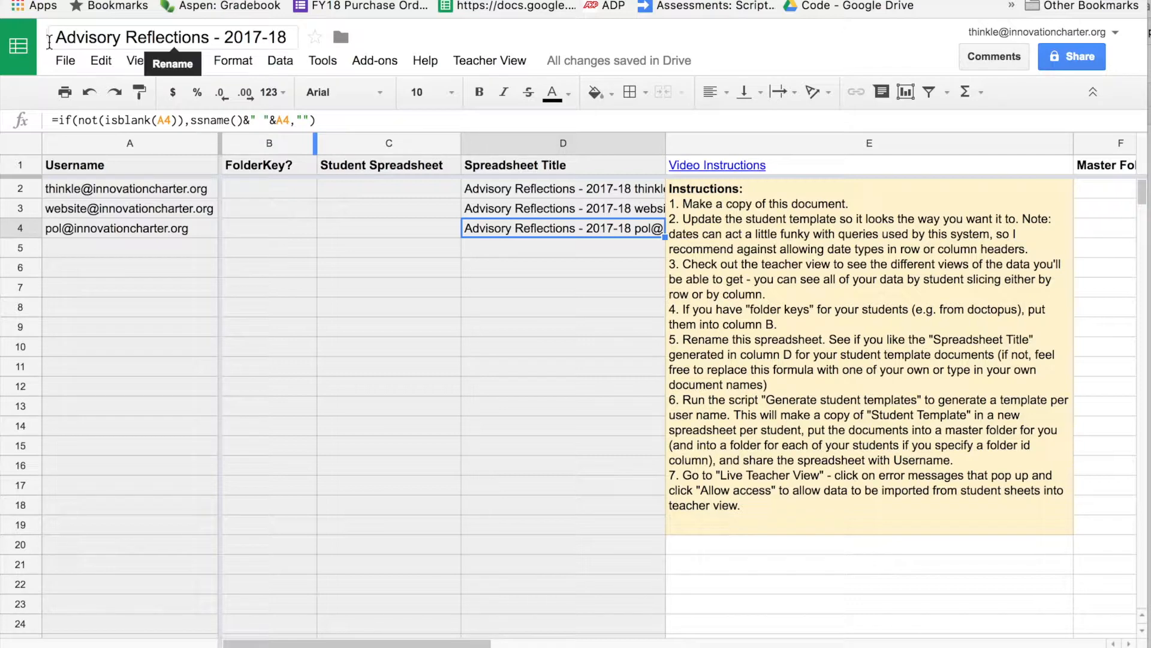
pyautogui.click(508, 192)
pyautogui.click(579, 211)
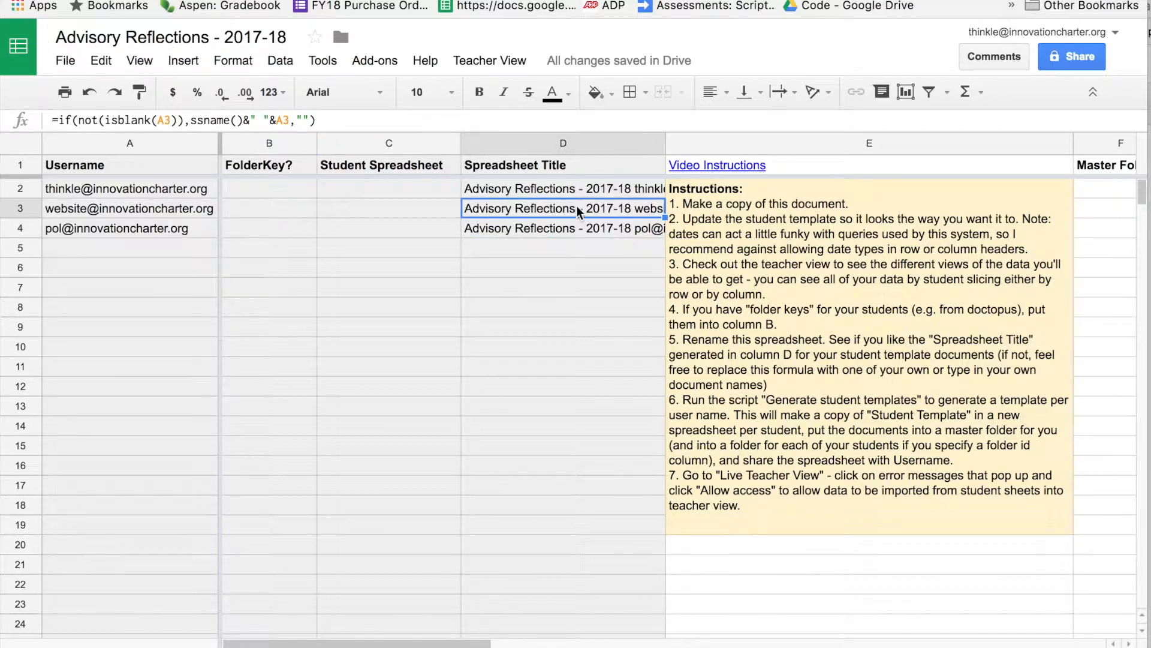
pyautogui.click(548, 194)
pyautogui.click(546, 210)
pyautogui.click(283, 646)
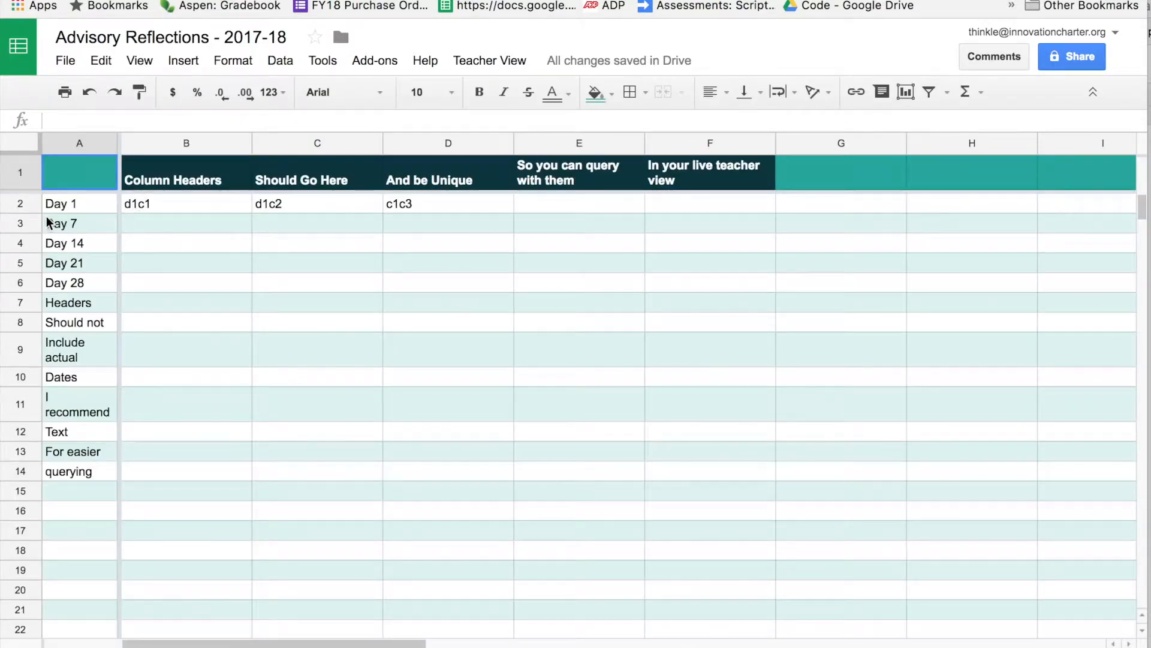
# Relabel the template rows as a Week 1, Week 2… series down column A.
pyautogui.click(57, 207)
pyautogui.keyDown('shift'); pyautogui.click(82, 470); pyautogui.keyUp('shift')
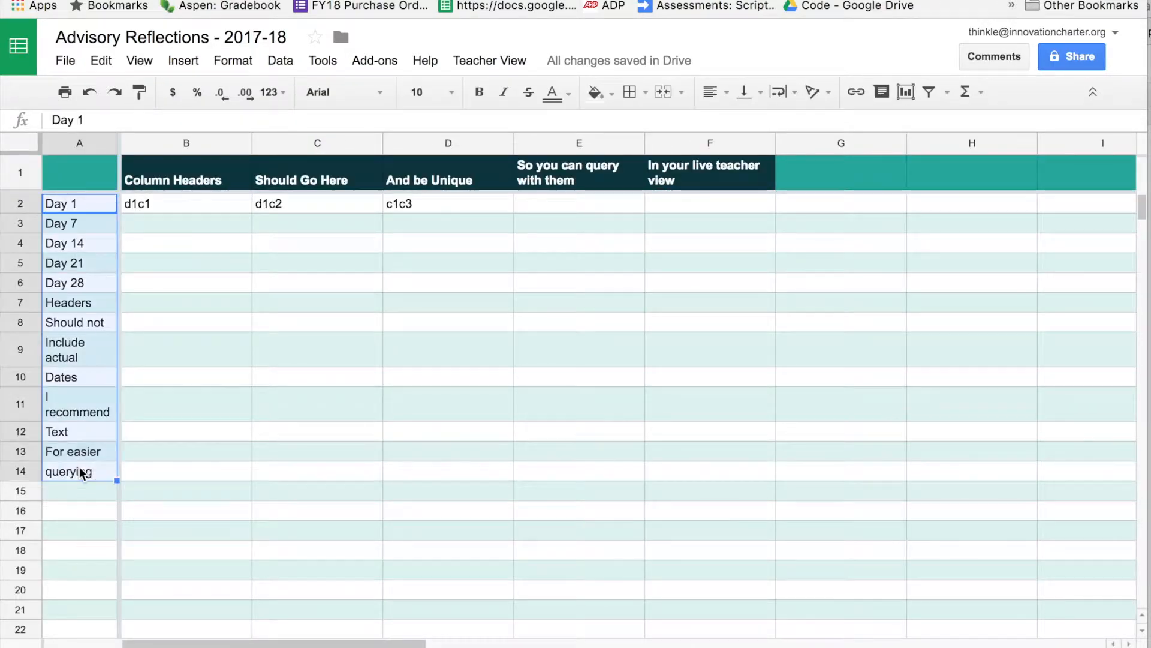
pyautogui.write('Week')
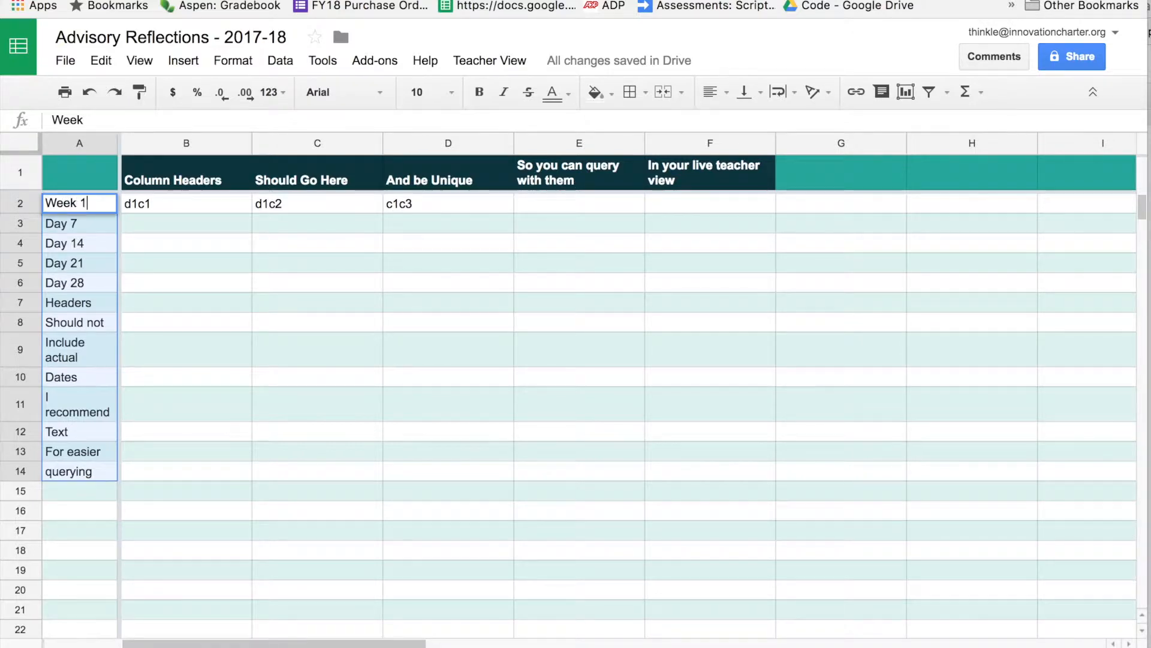
pyautogui.press('Return')
pyautogui.write('Week 2')
pyautogui.press('Return')
pyautogui.keyDown('shift'); pyautogui.click(82, 470); pyautogui.keyUp('shift')
pyautogui.press('Delete')
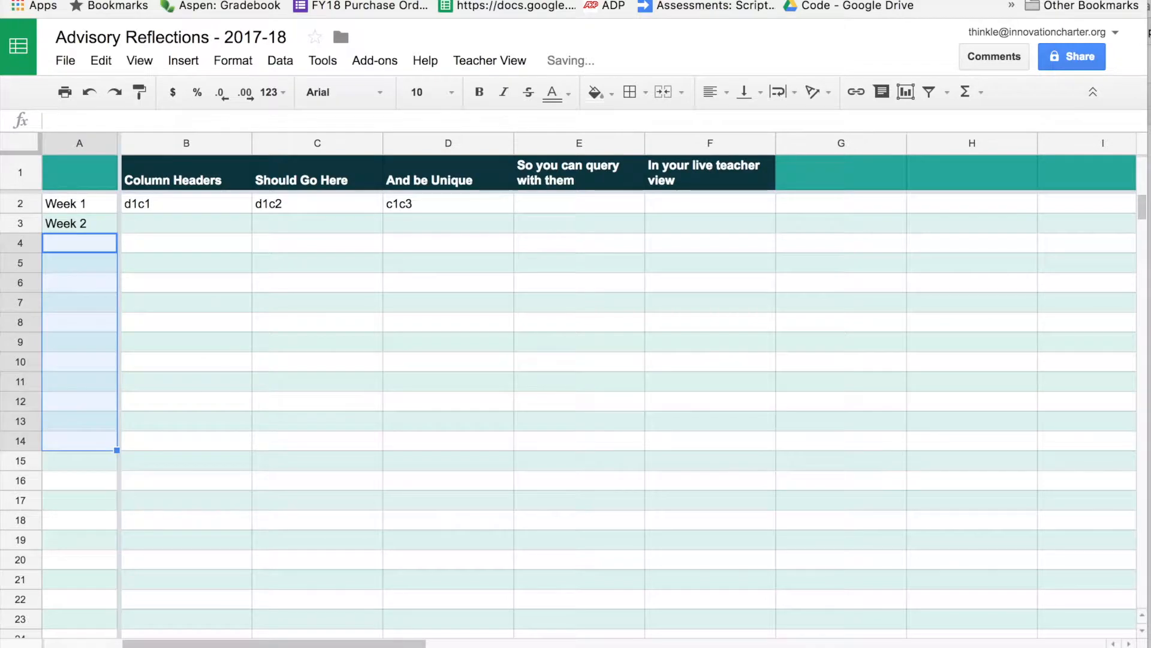
pyautogui.press('Up')
pyautogui.moveTo(84, 203); pyautogui.dragTo(113, 535)
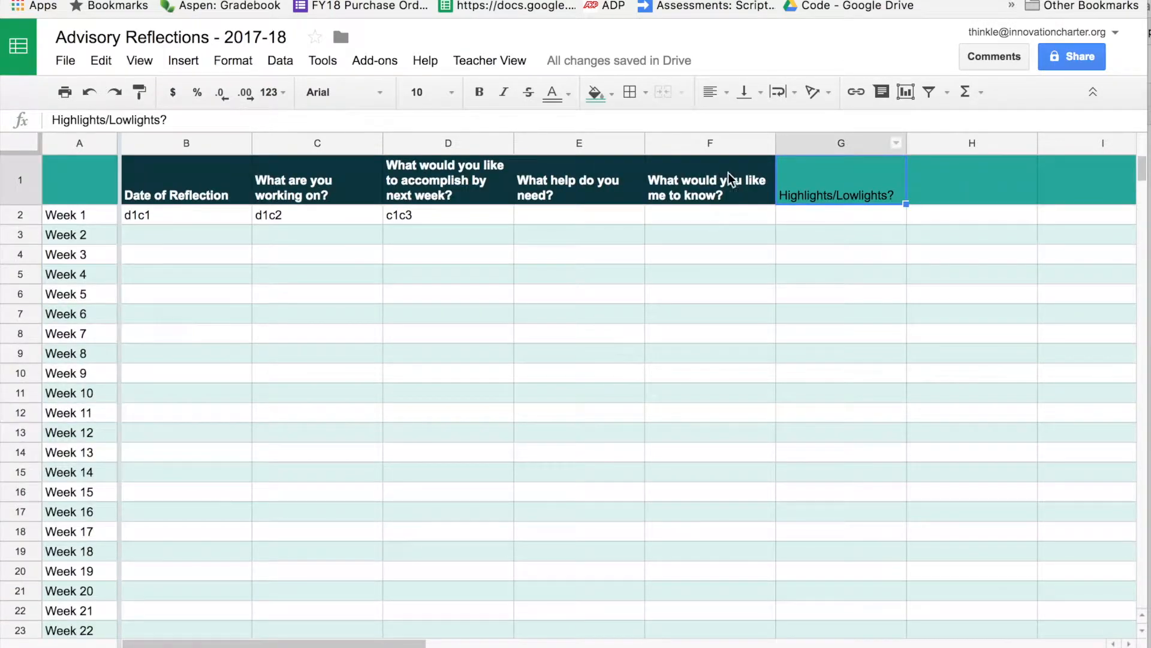
# Give the Highlights/Lowlights? header a dark fill with bold white text and widen column G.
pyautogui.click(596, 92)
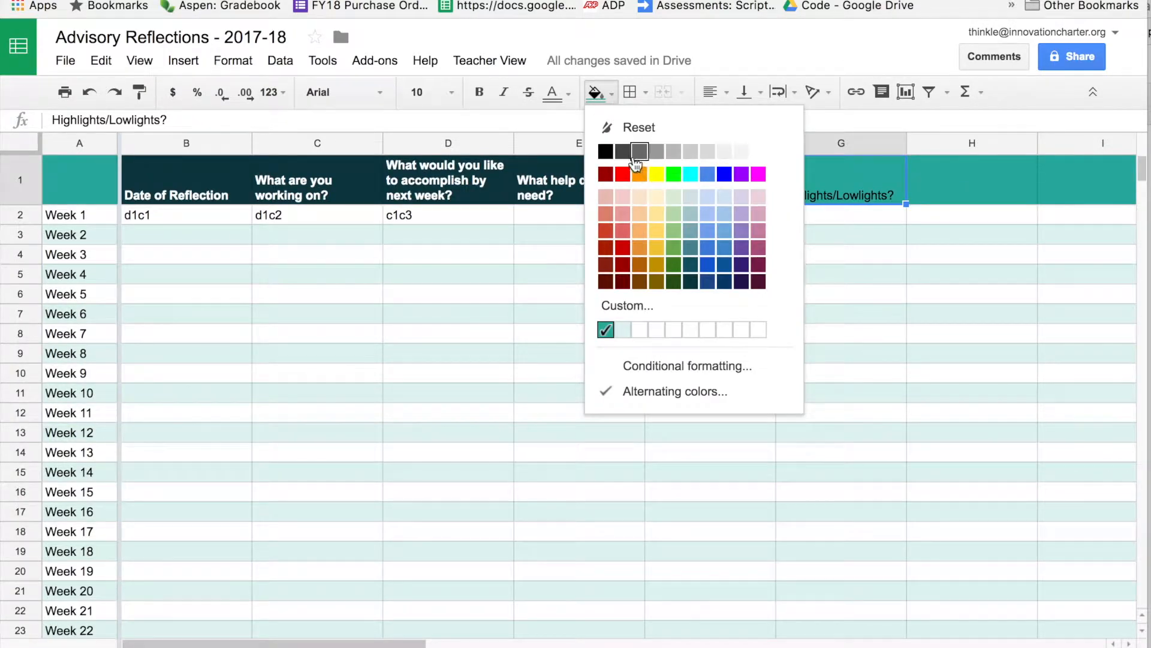
pyautogui.click(691, 281)
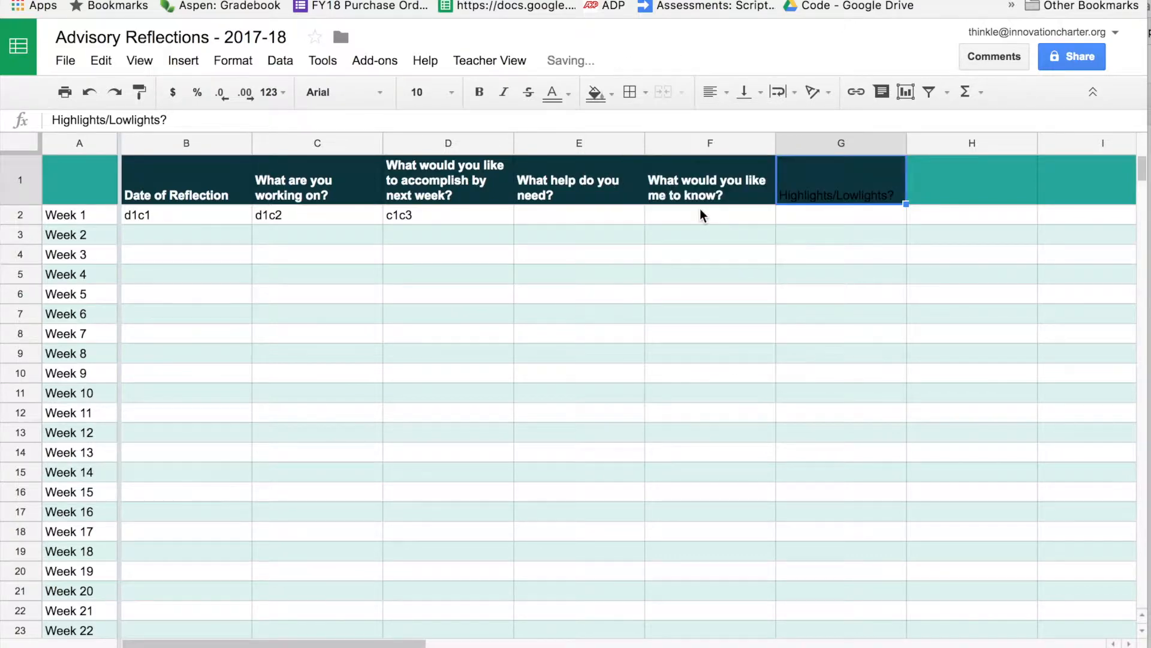
pyautogui.click(597, 92)
pyautogui.click(553, 93)
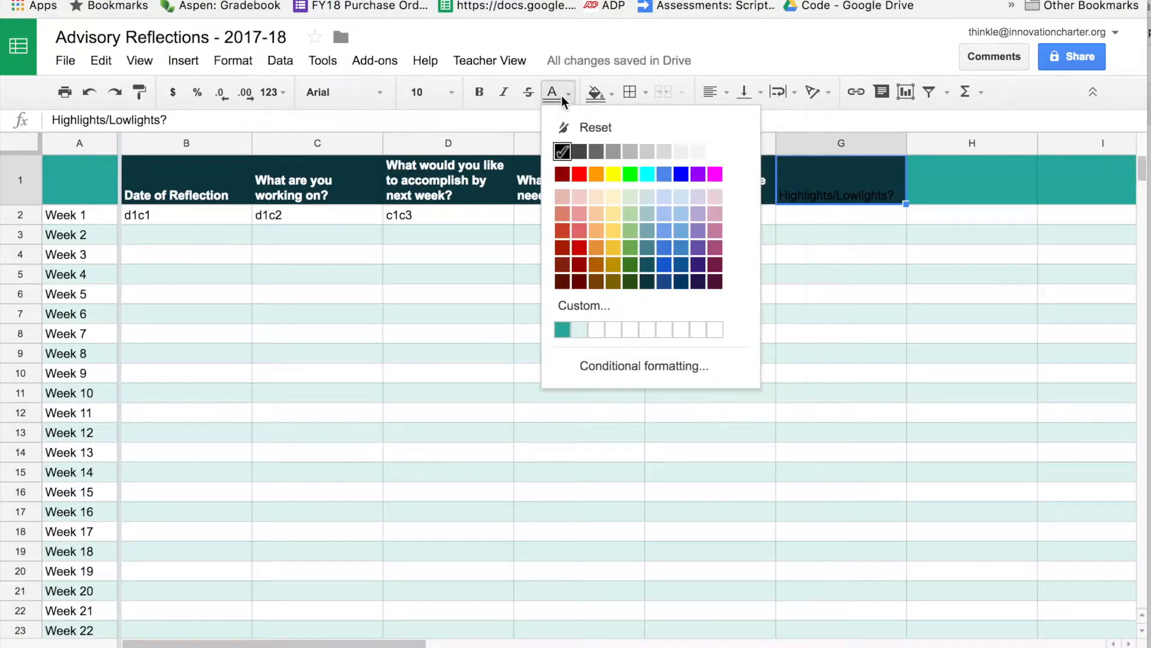
pyautogui.click(717, 151)
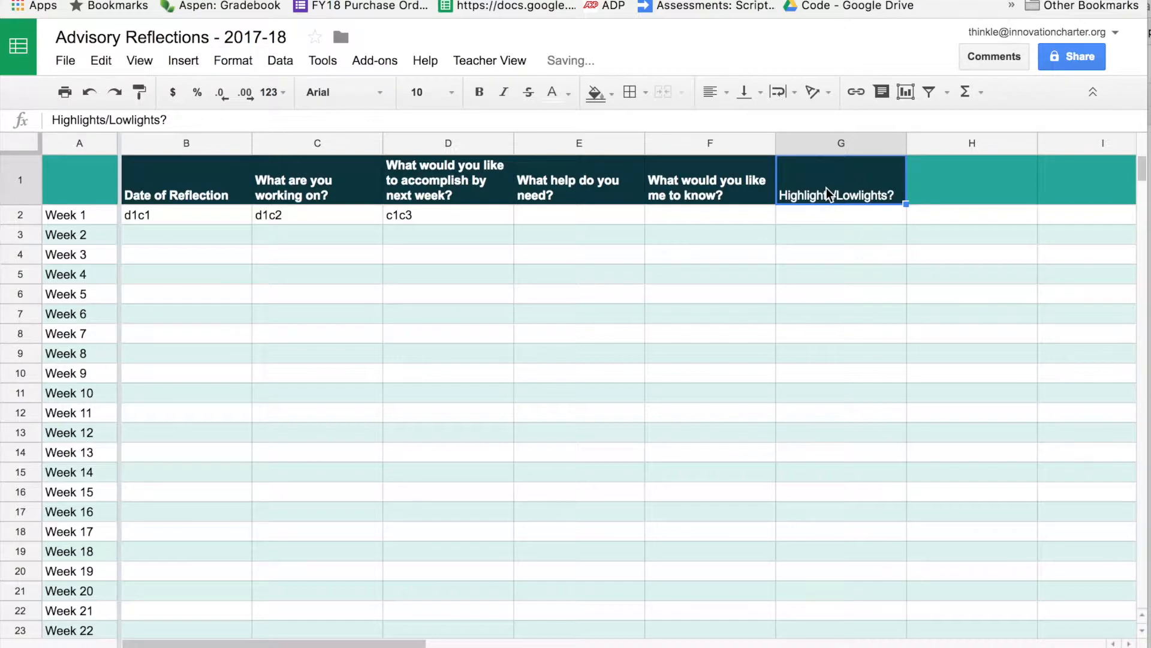
pyautogui.hotkey('ctrl', 'b')
pyautogui.click(766, 256)
pyautogui.moveTo(905, 142); pyautogui.dragTo(920, 141)
pyautogui.click(843, 237)
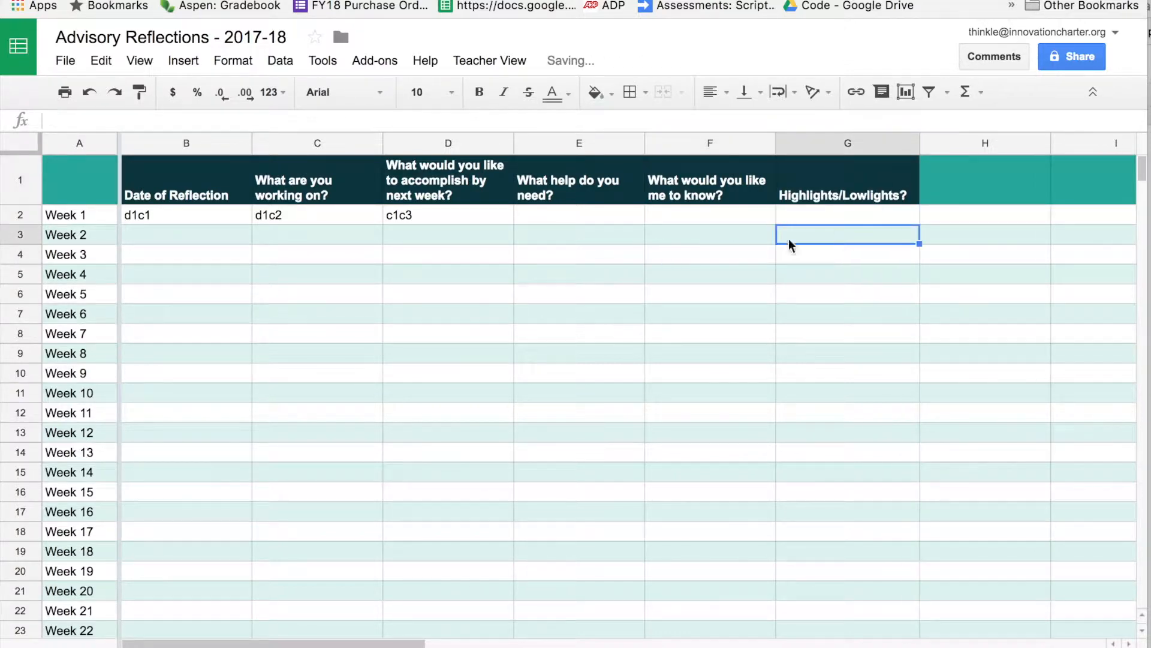
pyautogui.click(180, 241)
# Test wrapping by entering 'If I type in a longer thing will this work as a paragraph.' in B2.
pyautogui.click(190, 220)
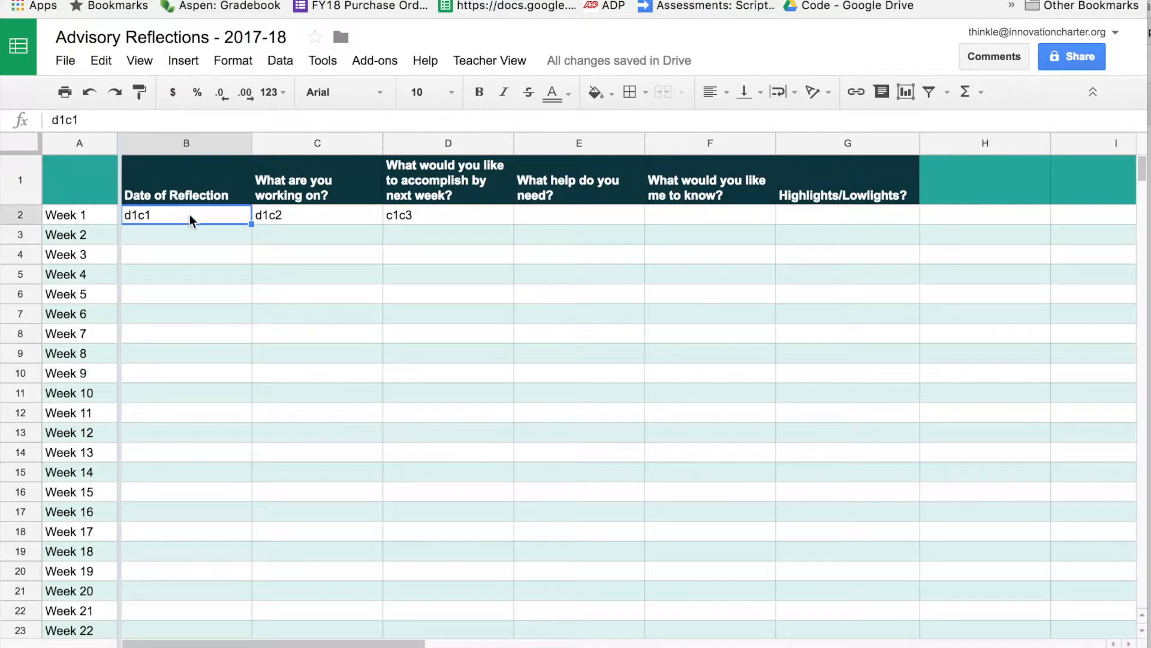
pyautogui.write('If I type in a longer thing will t')
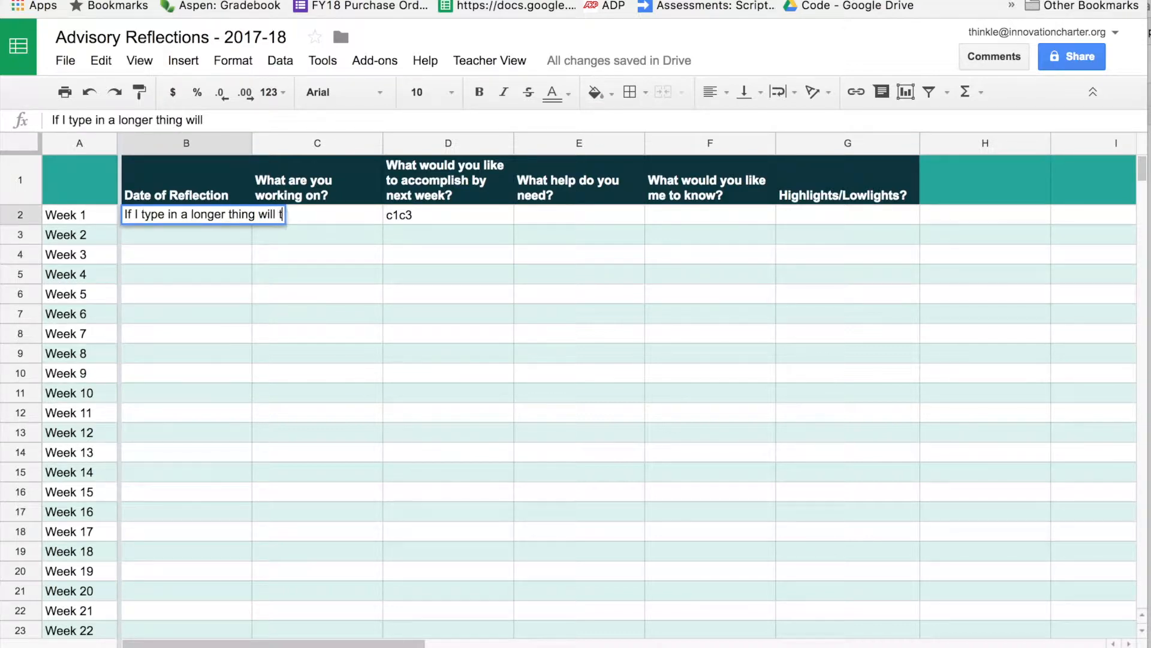
pyautogui.write('his work as a paragraph.')
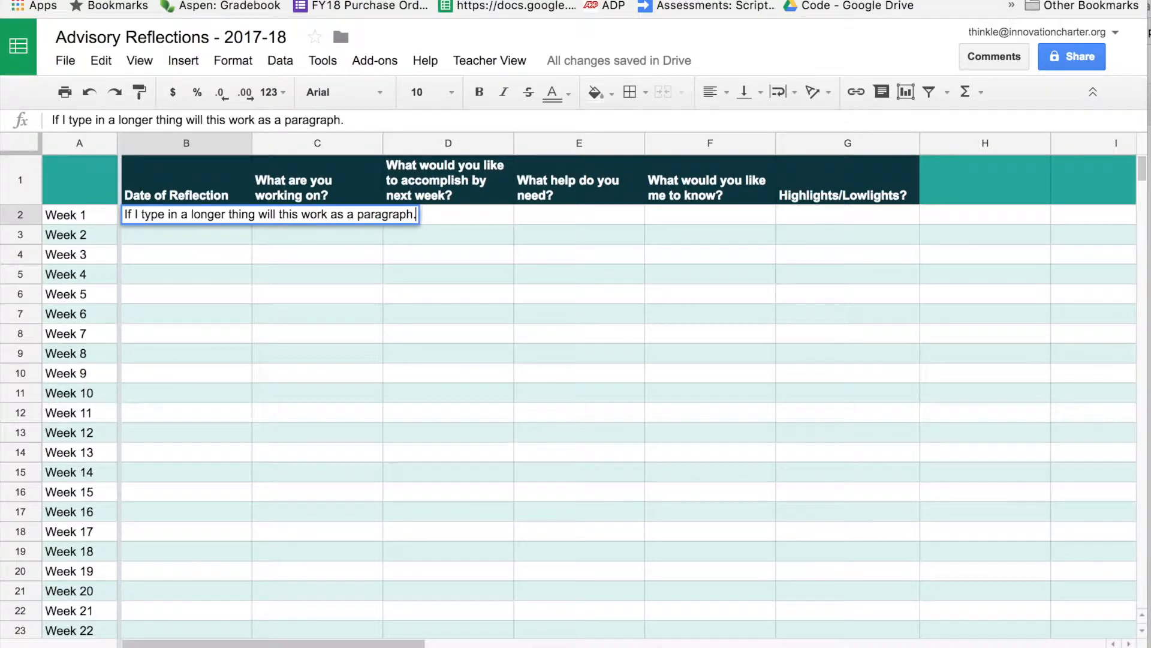
pyautogui.press('Return')
pyautogui.click(137, 236)
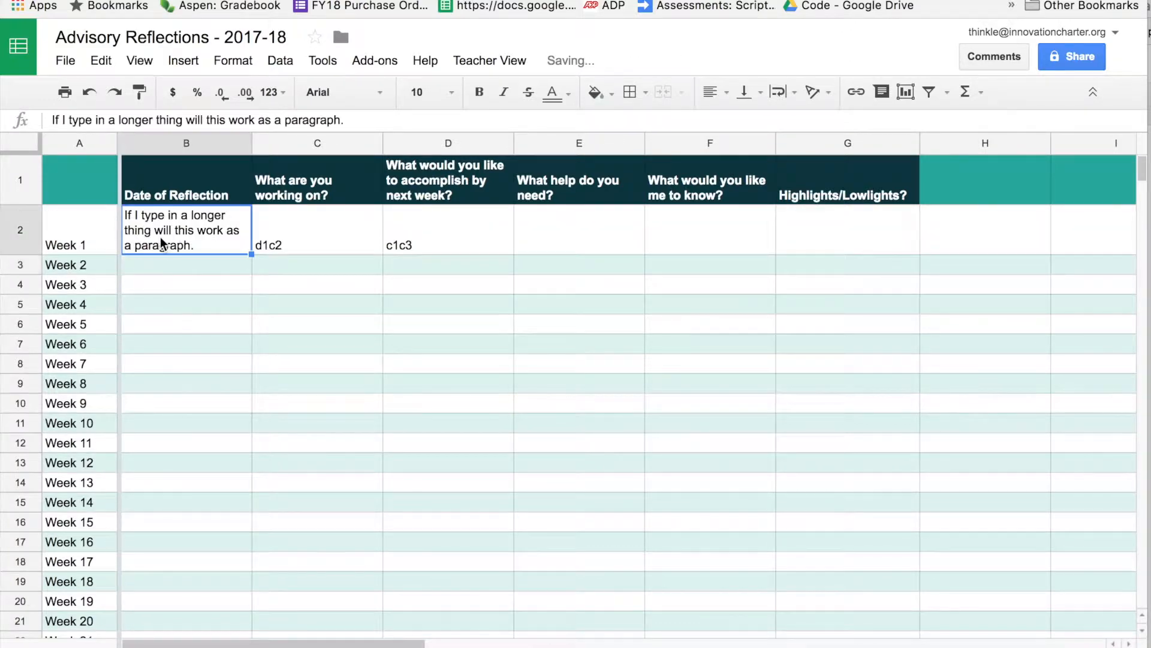
# Clear the d1c2 and c1c3 placeholders and the test paragraph from row 2.
pyautogui.click(295, 236)
pyautogui.press('Delete')
pyautogui.press('Right')
pyautogui.press('Delete')
pyautogui.click(198, 249)
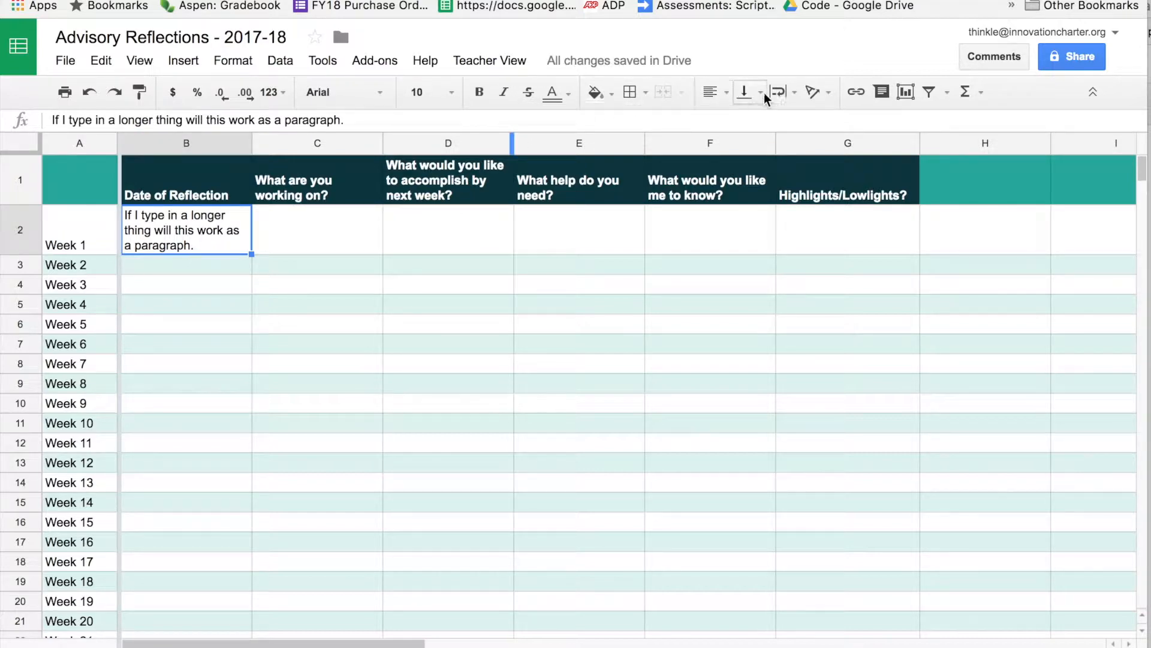
pyautogui.click(172, 239)
pyautogui.press('Delete')
pyautogui.click(246, 274)
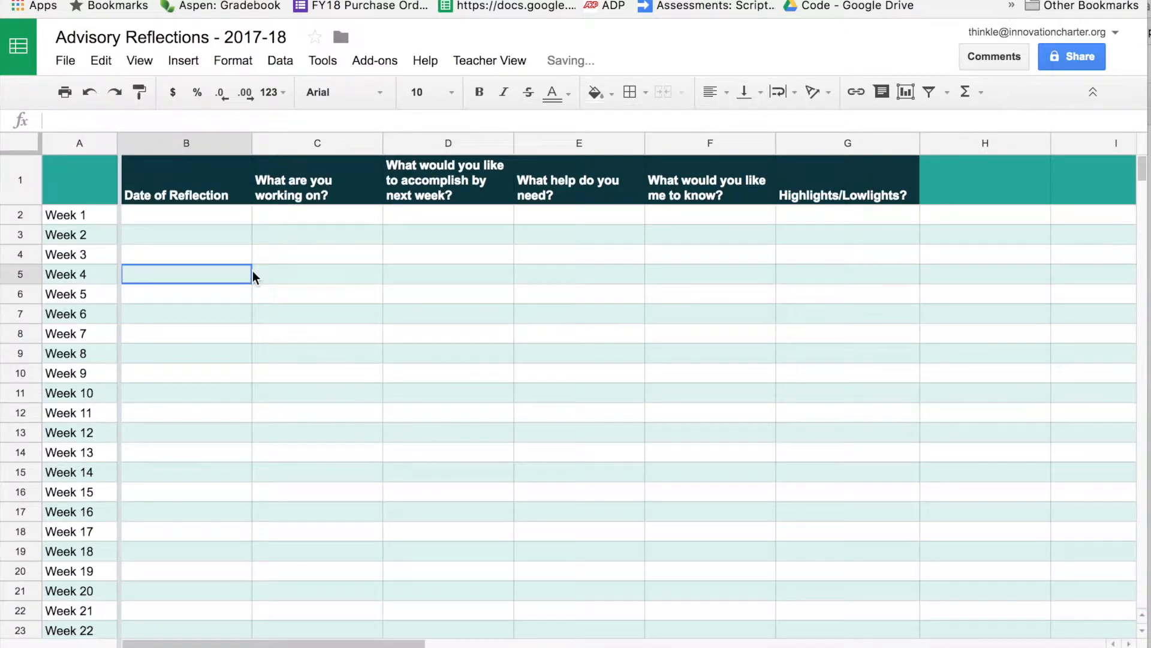
pyautogui.click(562, 262)
pyautogui.click(172, 234)
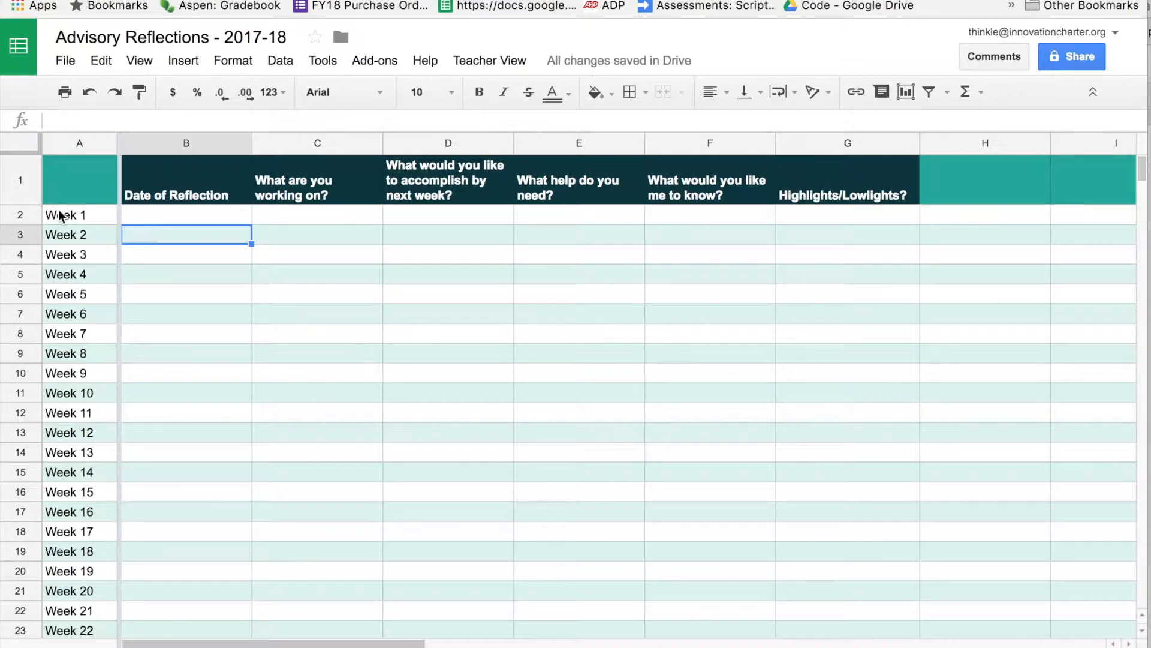
# Select the whole template sheet and drag all rows much taller, then move to another sheet.
pyautogui.click(71, 143)
pyautogui.moveTo(25, 225); pyautogui.dragTo(29, 246)
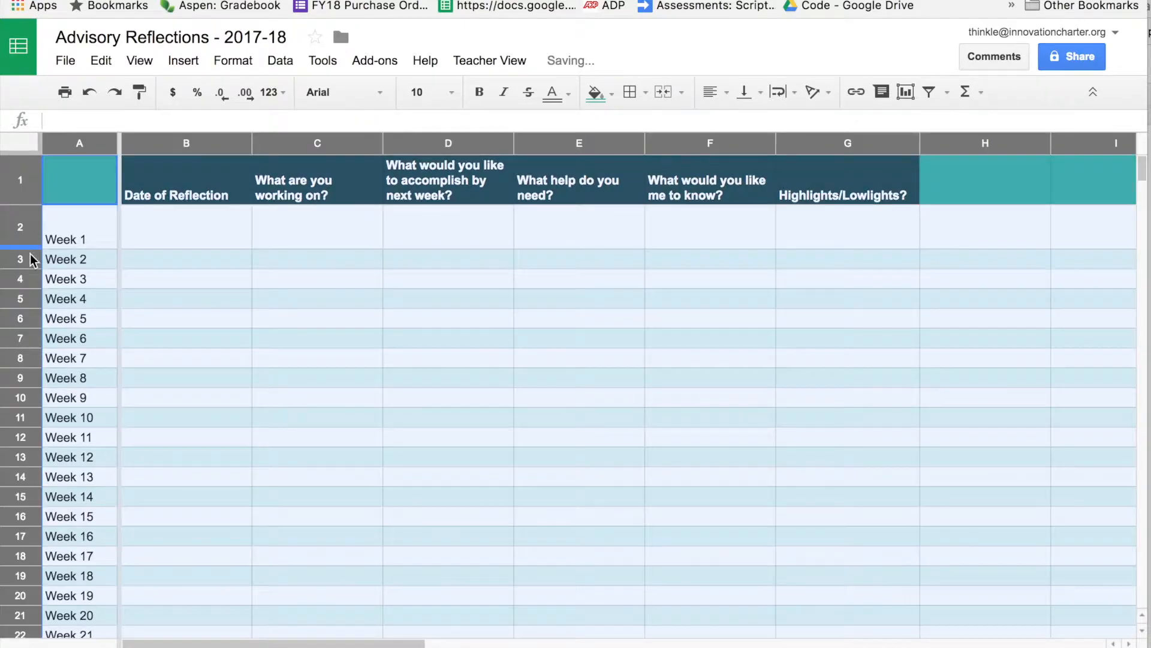
pyautogui.click(31, 243)
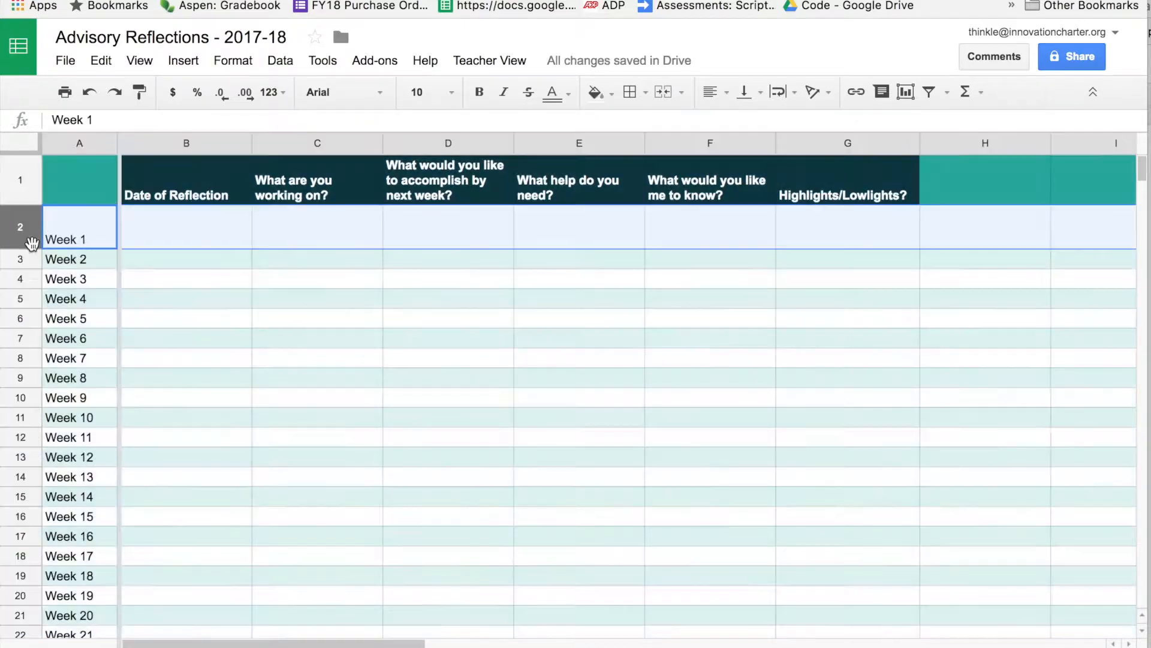
pyautogui.click(14, 145)
pyautogui.moveTo(33, 244); pyautogui.dragTo(33, 262)
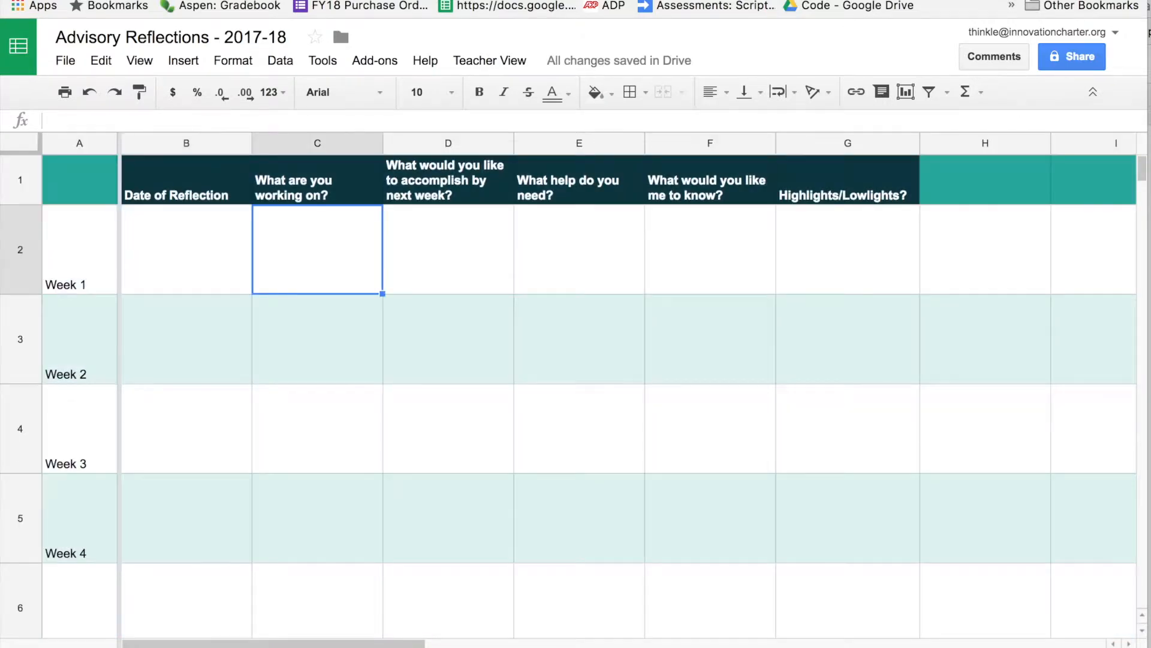
pyautogui.press('Left')
pyautogui.press('Down')
pyautogui.press('Up')
pyautogui.press('Right')
pyautogui.press('Right')
pyautogui.press('Right')
pyautogui.press('Right')
pyautogui.press('Right')
pyautogui.press('Down')
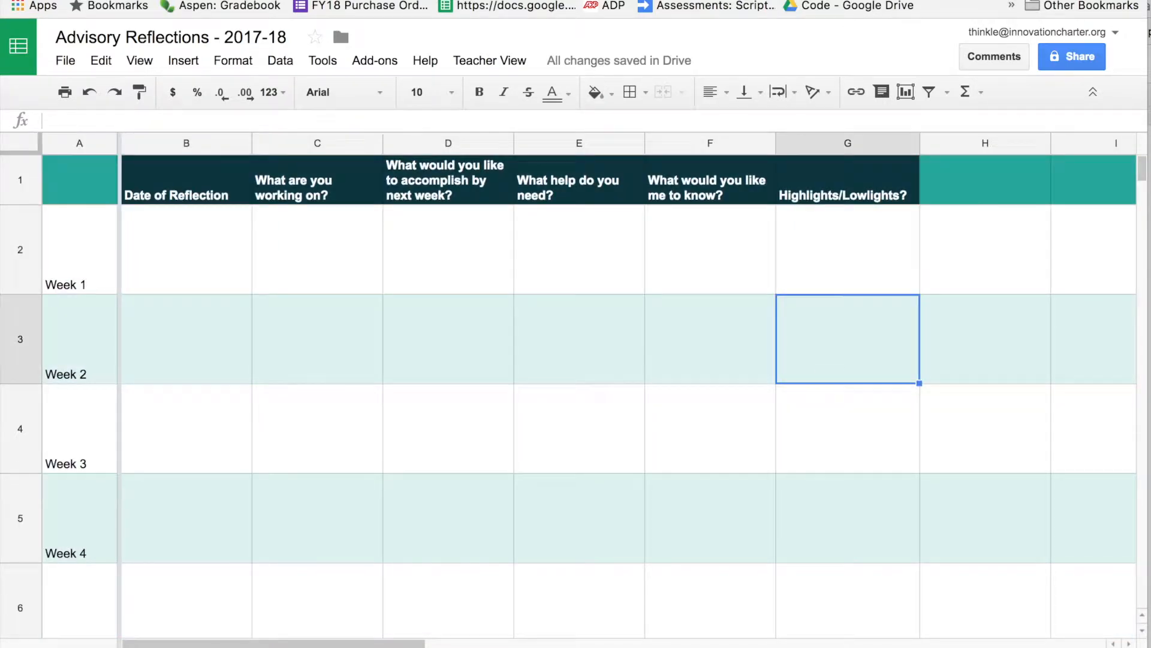
pyautogui.click(384, 646)
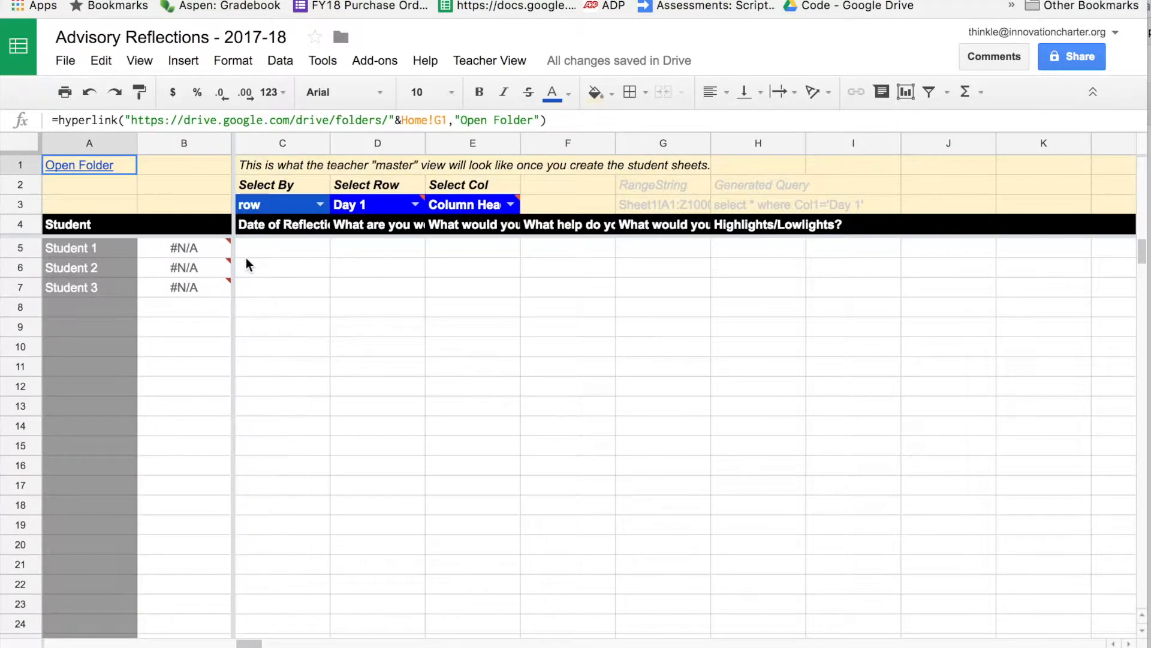
# Keep the teacher view's Select By set to row with Day 1 selected.
pyautogui.click(303, 275)
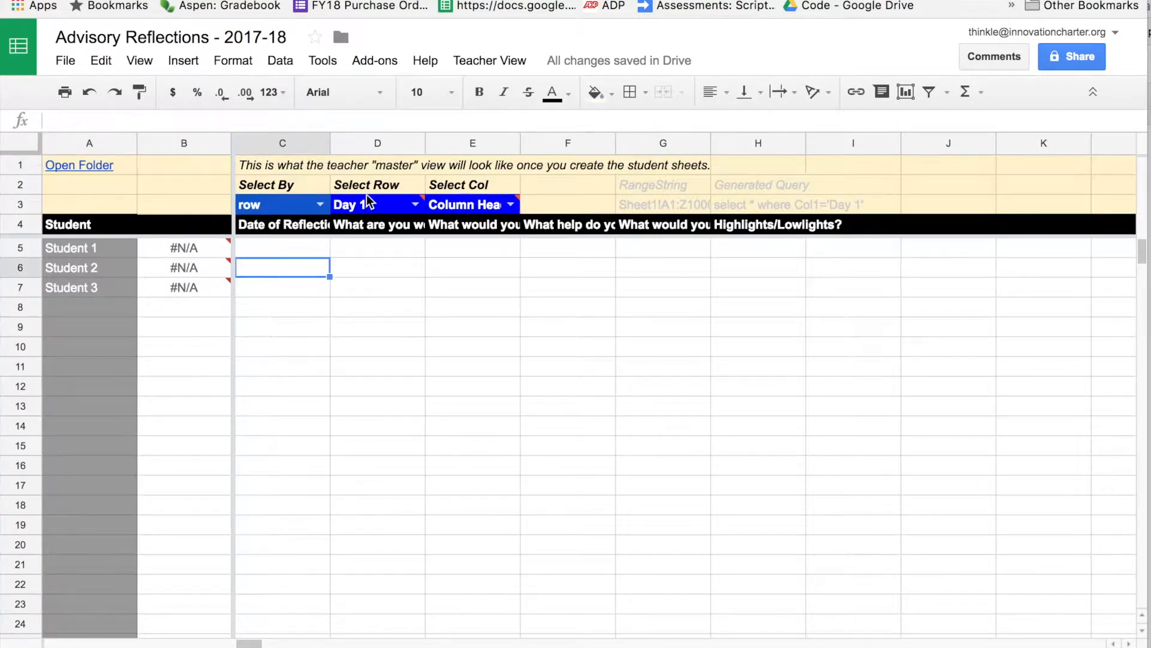
pyautogui.click(386, 207)
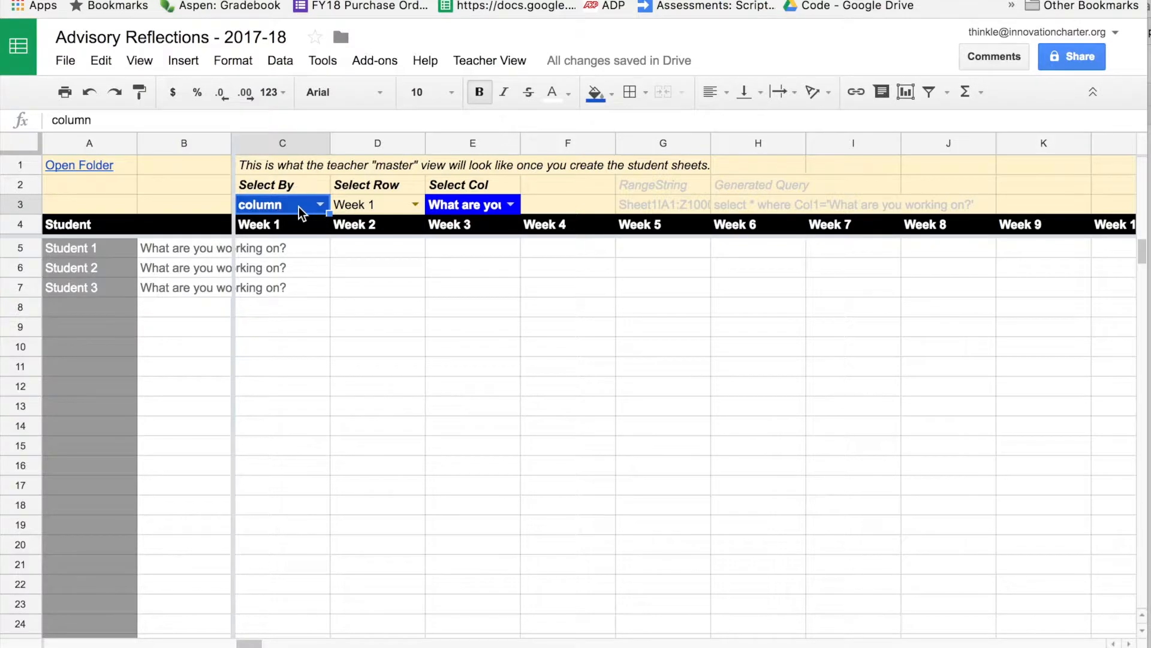
pyautogui.click(320, 205)
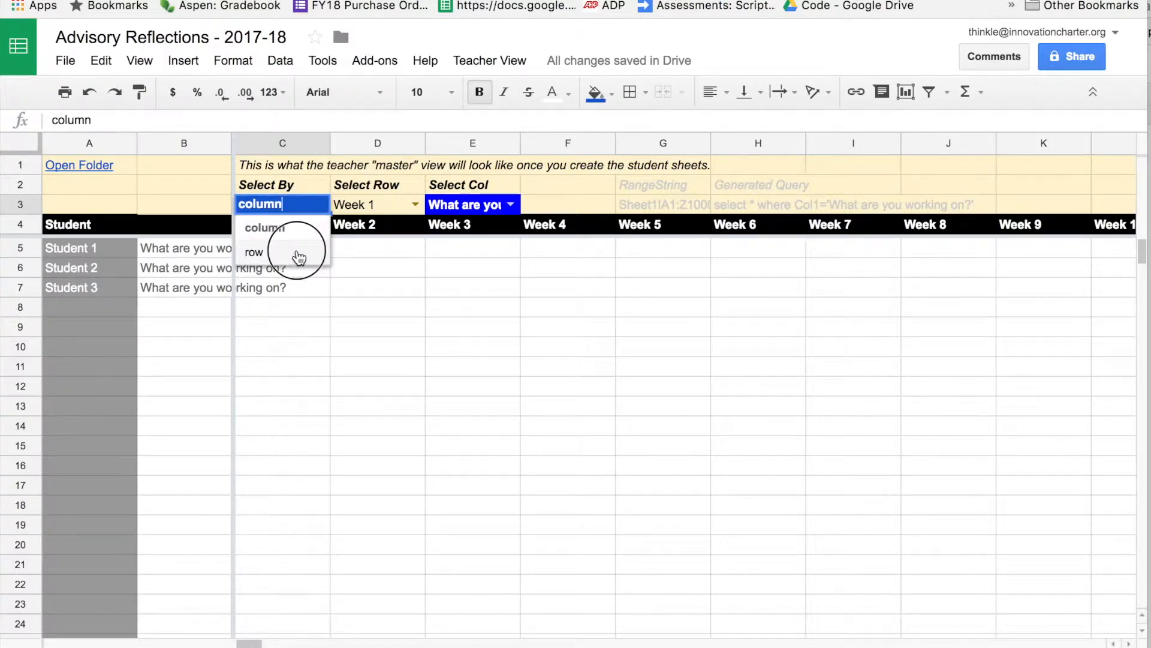
pyautogui.click(304, 254)
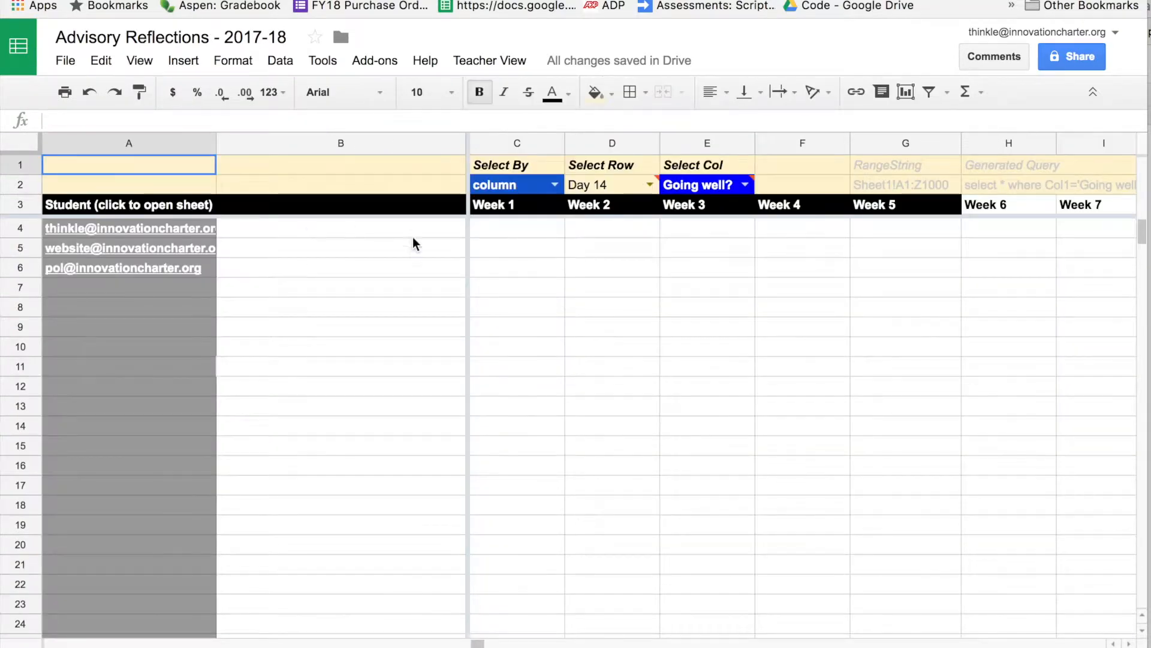
# Inspect the first student's sheet link in A4 and query formula in B4, then return to the Username sheet.
pyautogui.click(264, 230)
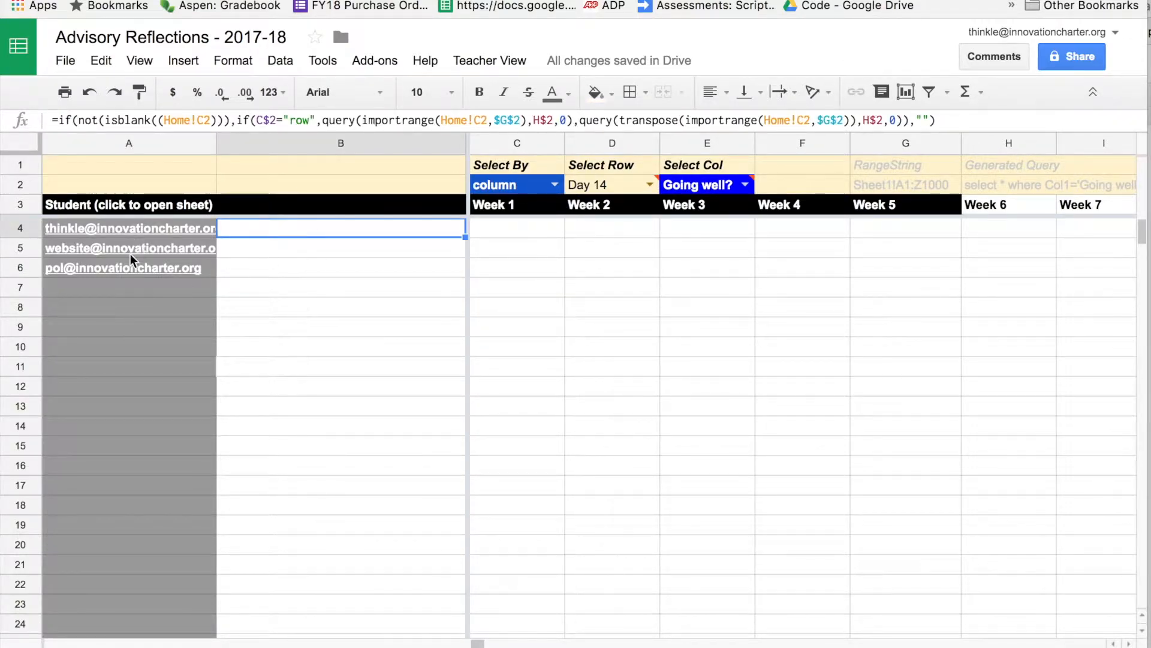
pyautogui.click(127, 229)
pyautogui.click(298, 234)
pyautogui.click(537, 237)
pyautogui.click(144, 647)
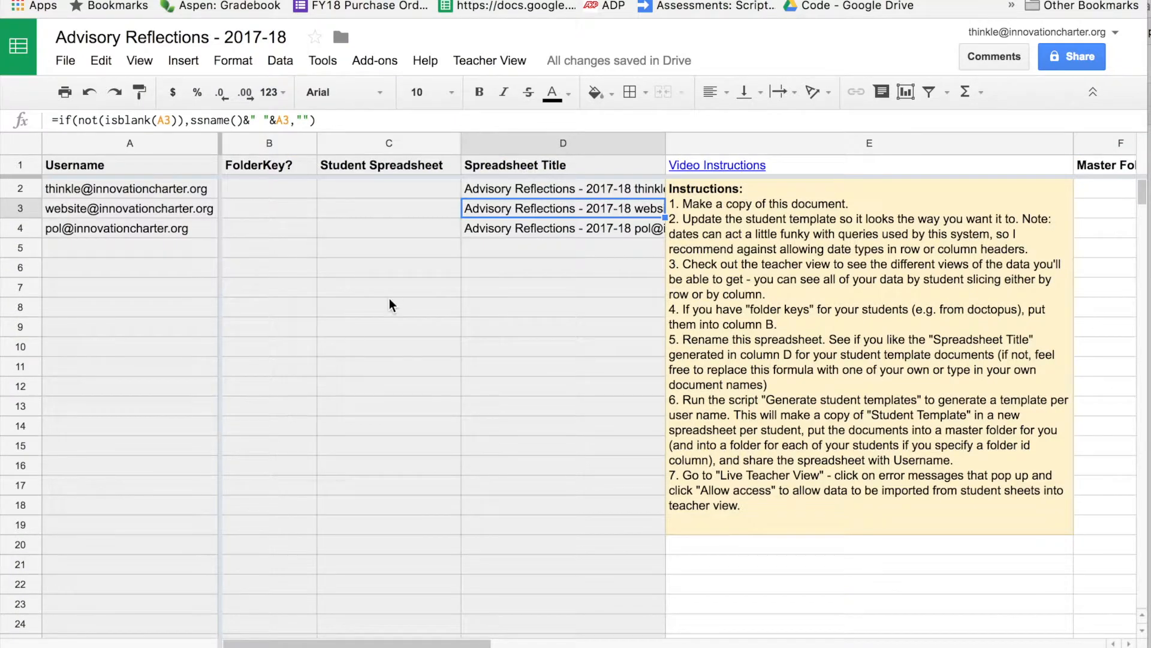
# Read the setup instructions, then bring up the Teacher View menu showing Generate Student Sheets.
pyautogui.click(758, 260)
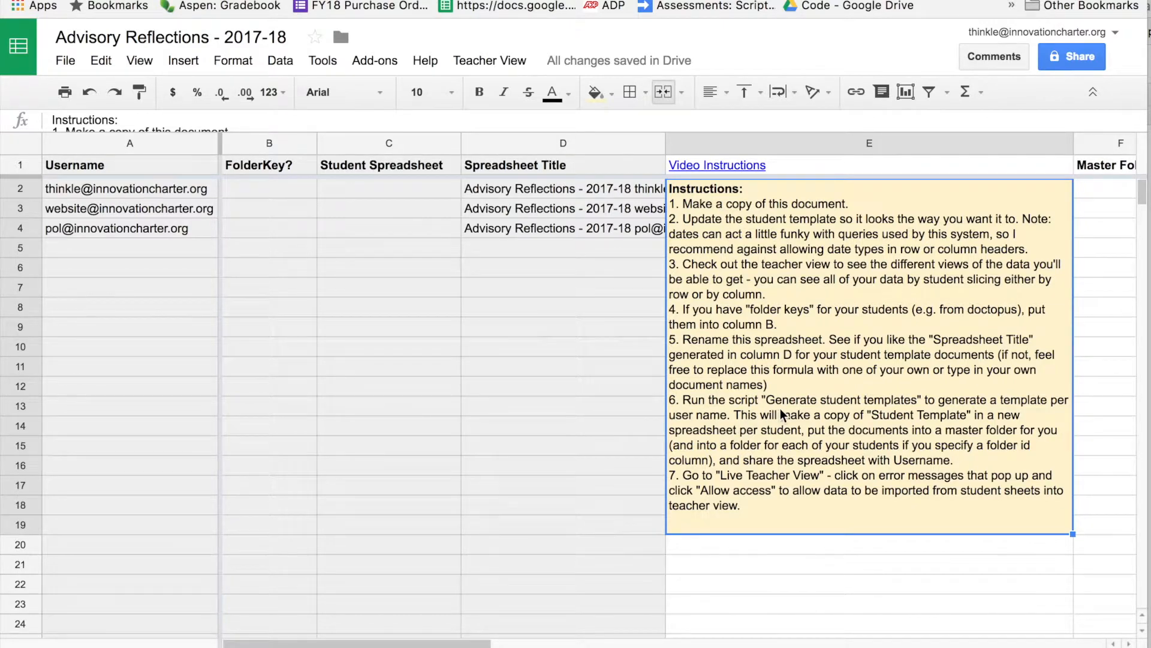
pyautogui.click(510, 316)
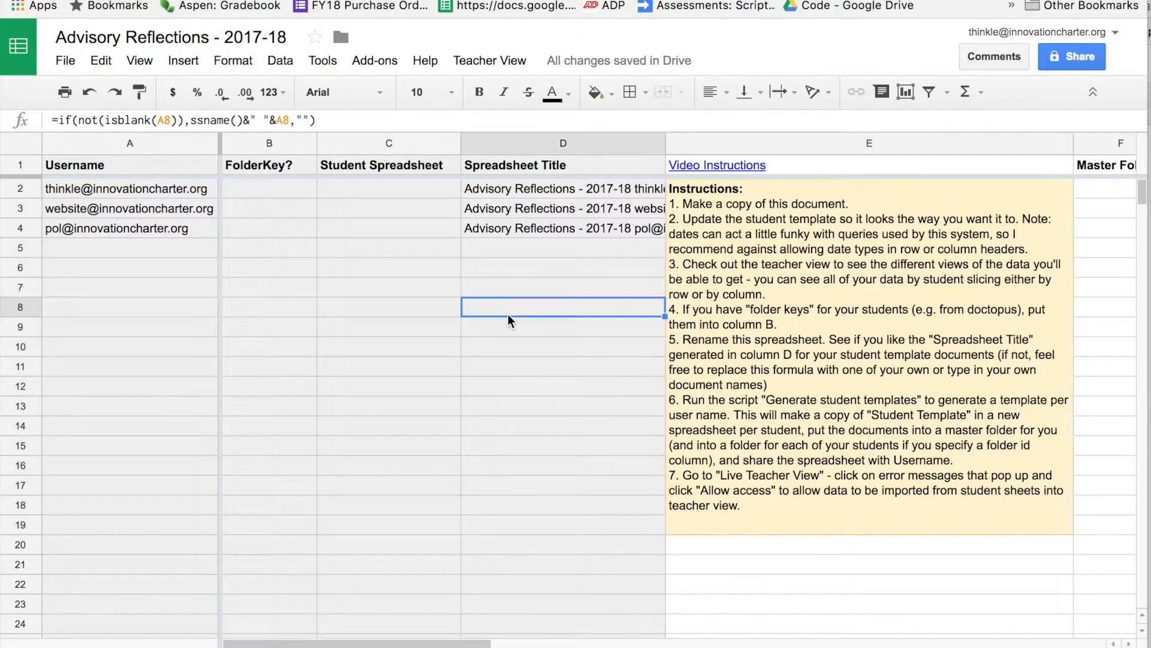
pyautogui.click(477, 60)
pyautogui.click(469, 60)
pyautogui.click(497, 67)
pyautogui.click(477, 64)
pyautogui.click(488, 59)
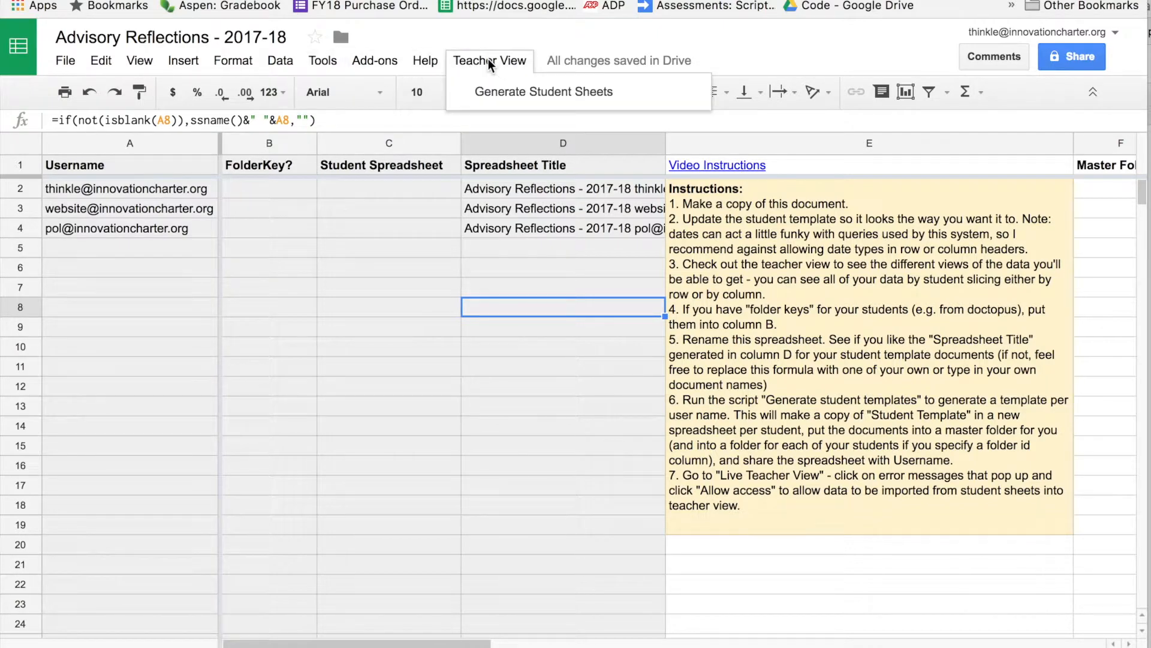
# Run Teacher View > Generate Student Sheets and authorize the script with the teacher's Google account.
pyautogui.click(519, 100)
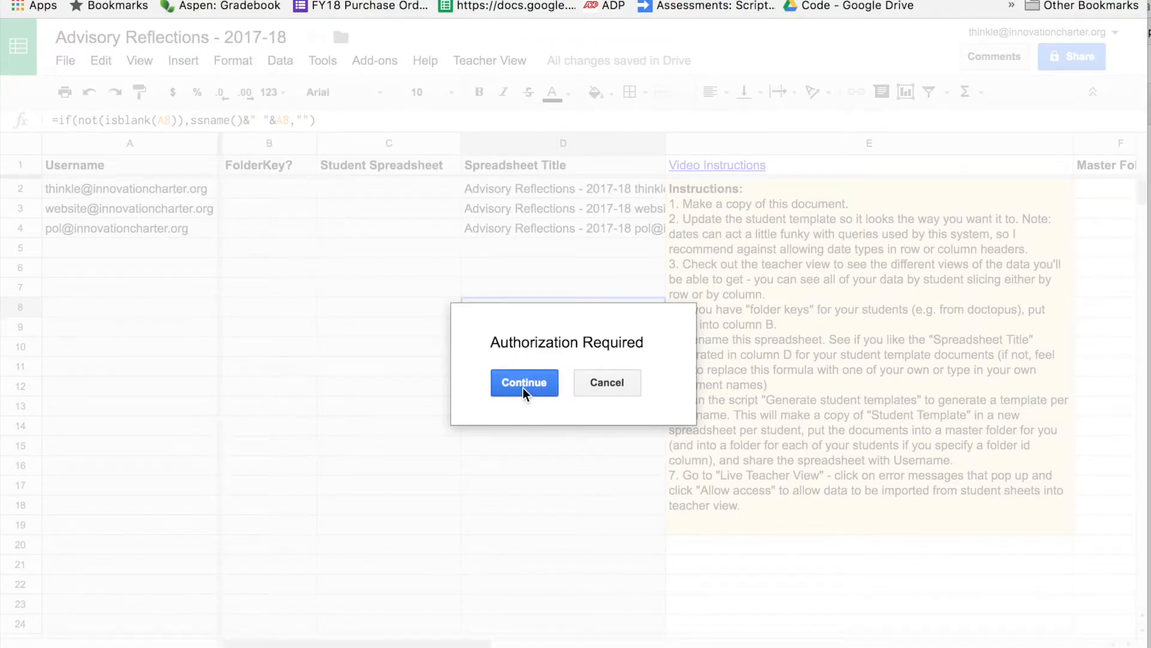
pyautogui.click(523, 387)
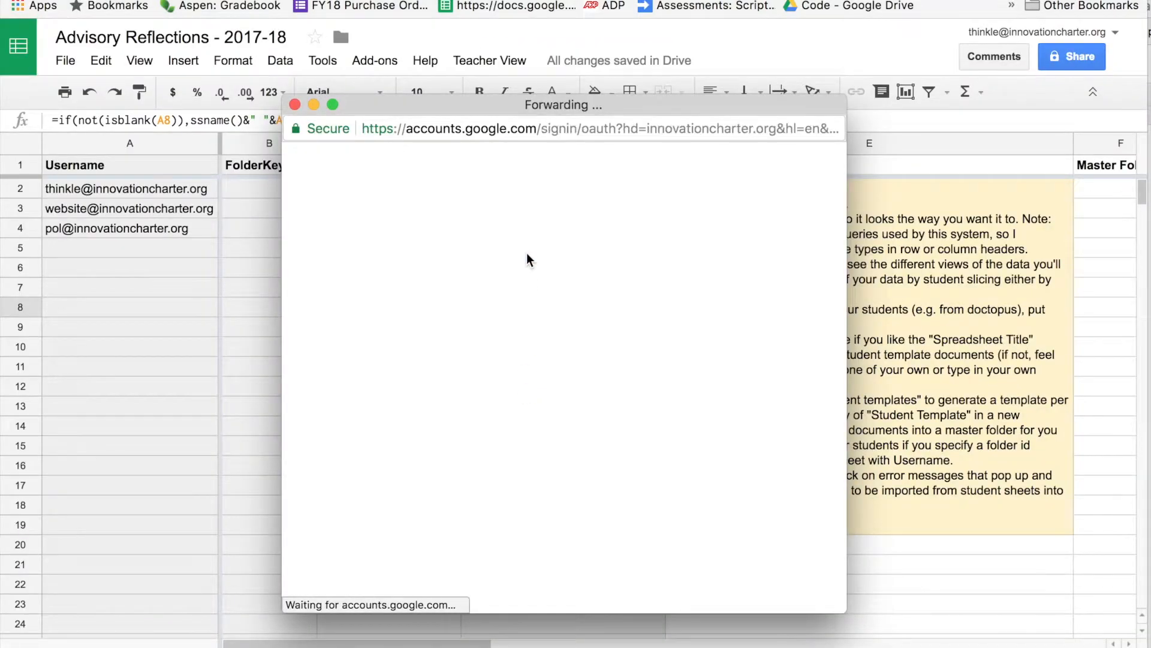
pyautogui.click(469, 336)
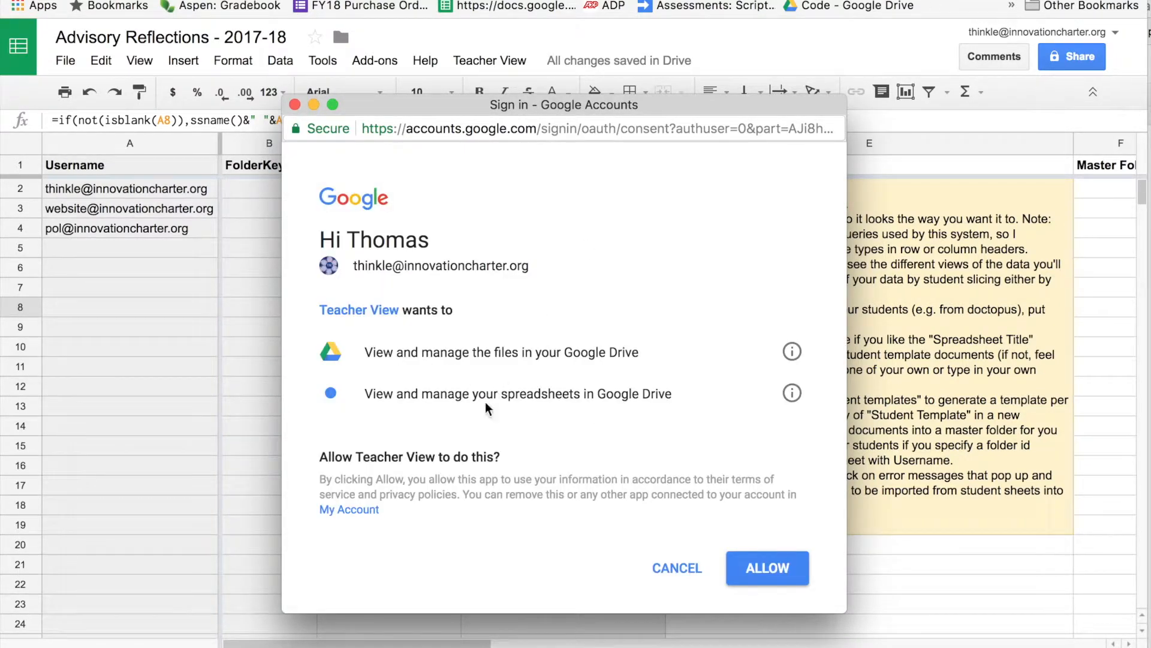
pyautogui.click(769, 575)
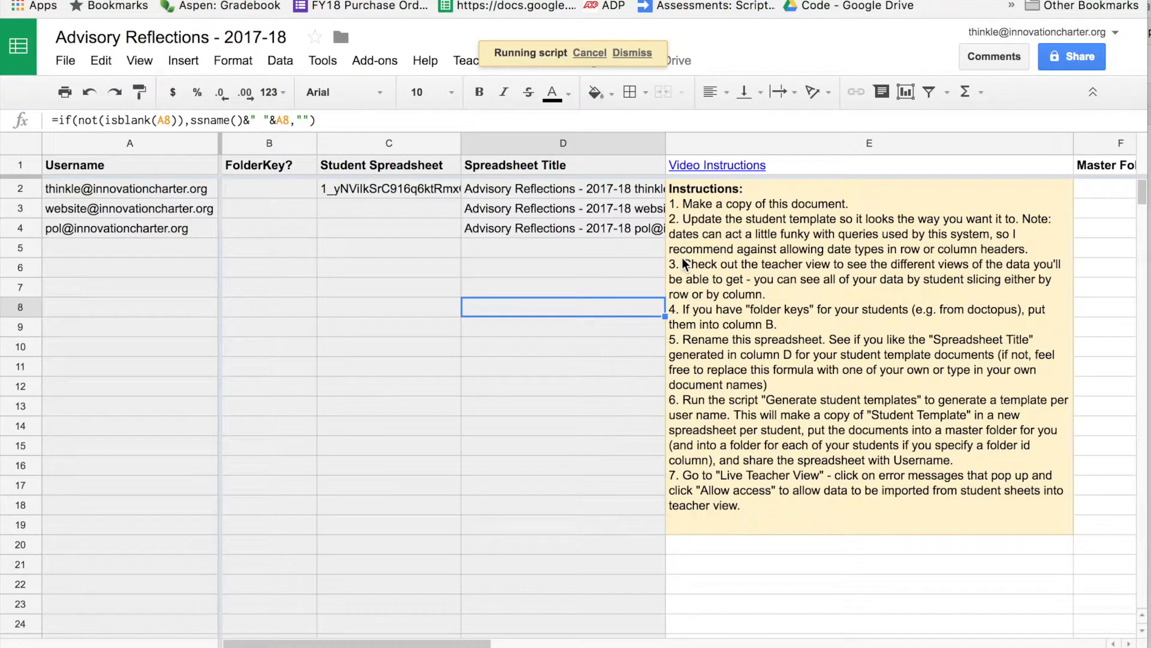
# Let the script fill all three Student Spreadsheet IDs, then return to the teacher view sheet.
pyautogui.hscroll(10, 682, 257)
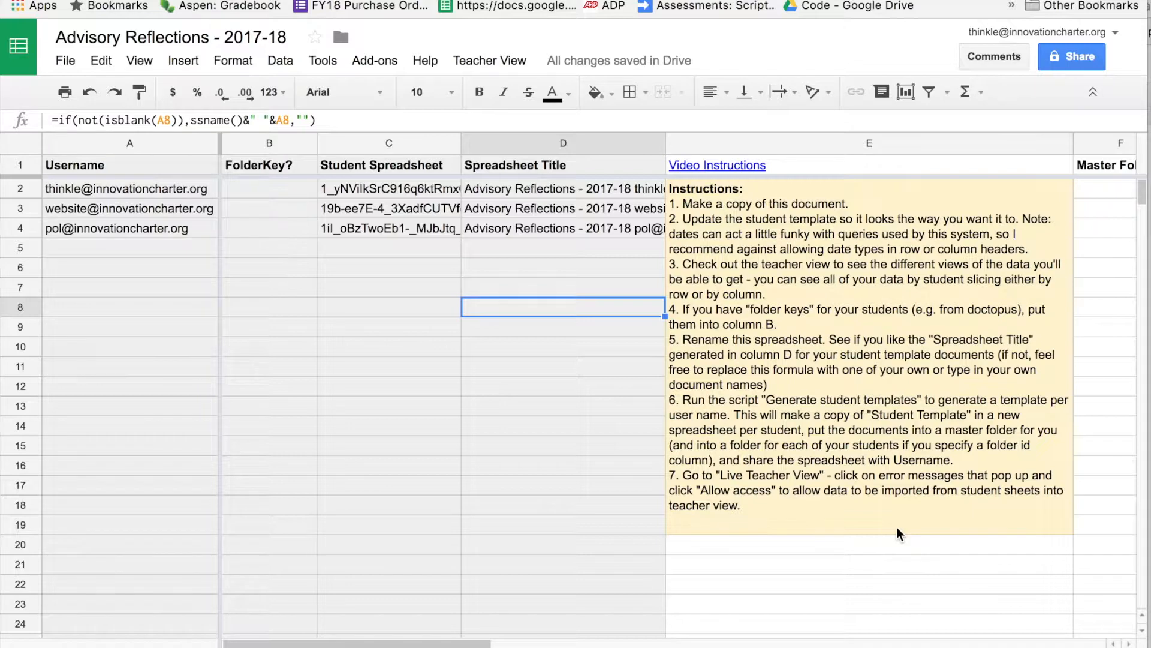
pyautogui.click(522, 647)
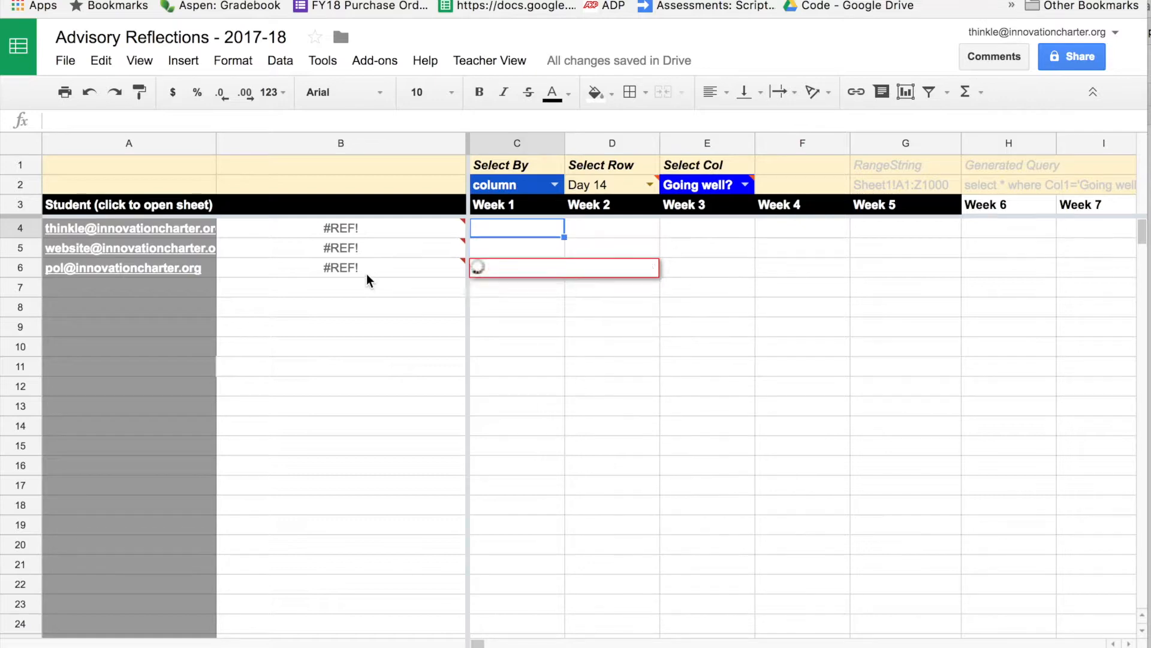
# Allow access on each of the three students' #REF! cells in column B, turning them into #N/A.
pyautogui.moveTo(367, 273)
pyautogui.moveTo(368, 227)
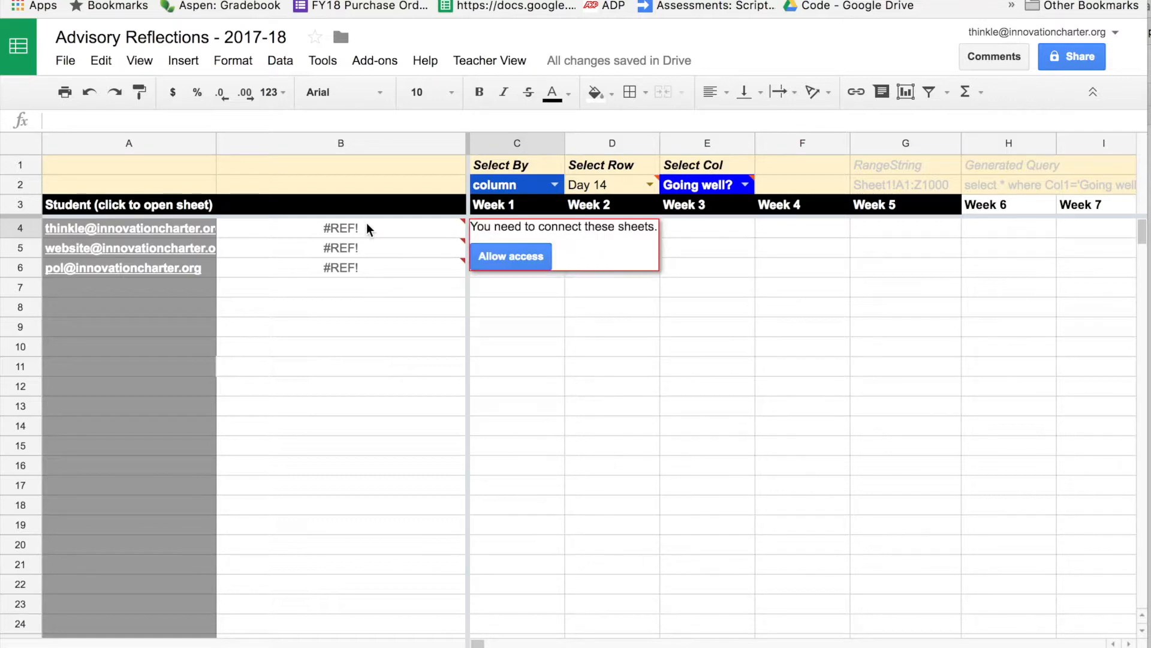
pyautogui.click(368, 228)
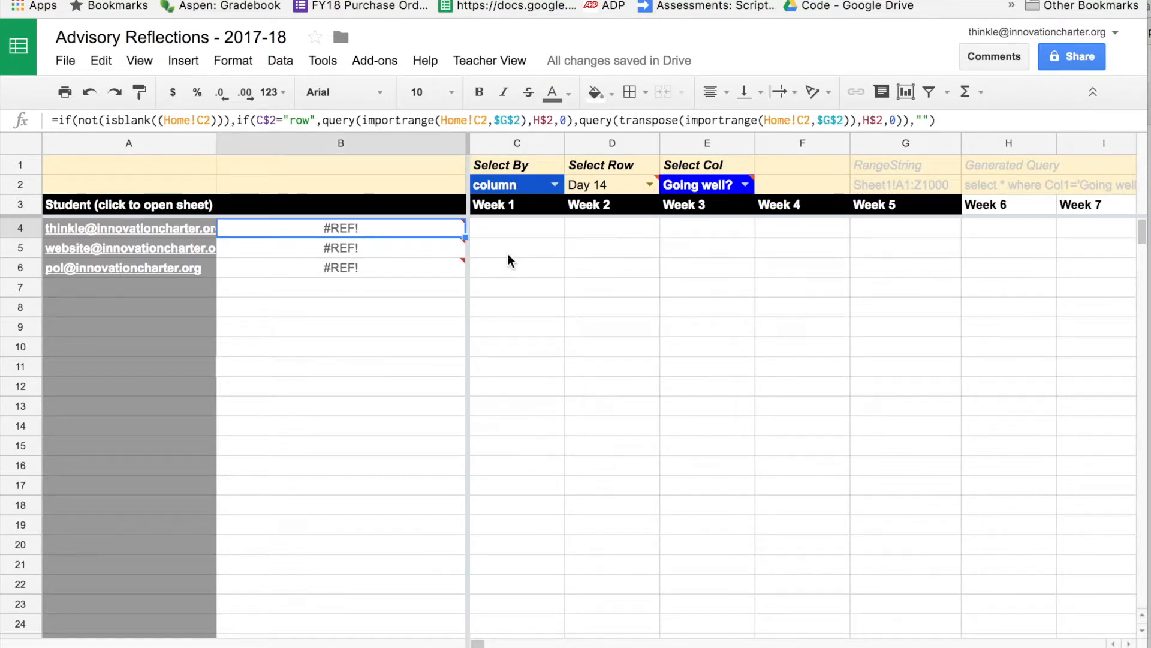
pyautogui.click(381, 245)
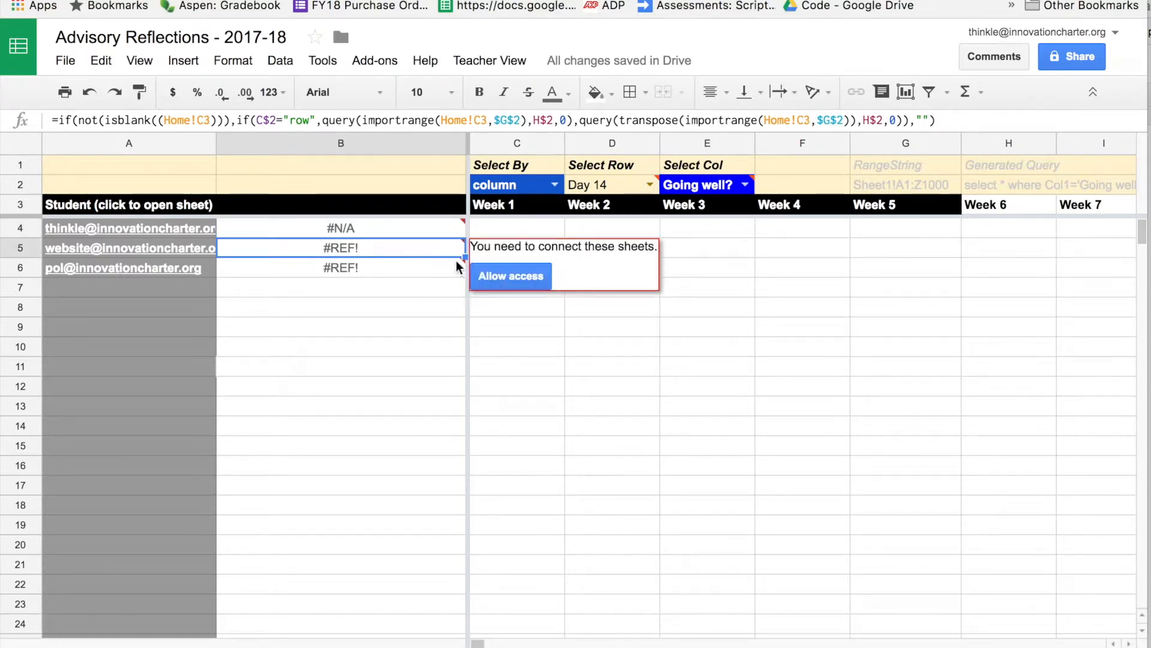
pyautogui.click(494, 274)
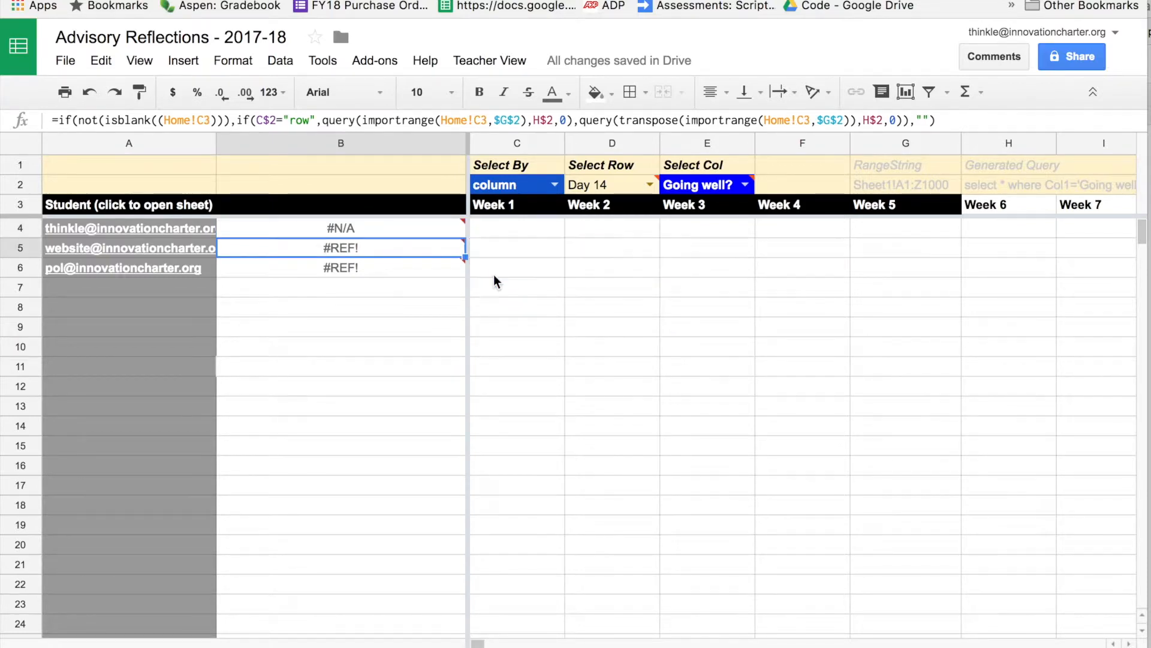
pyautogui.click(397, 264)
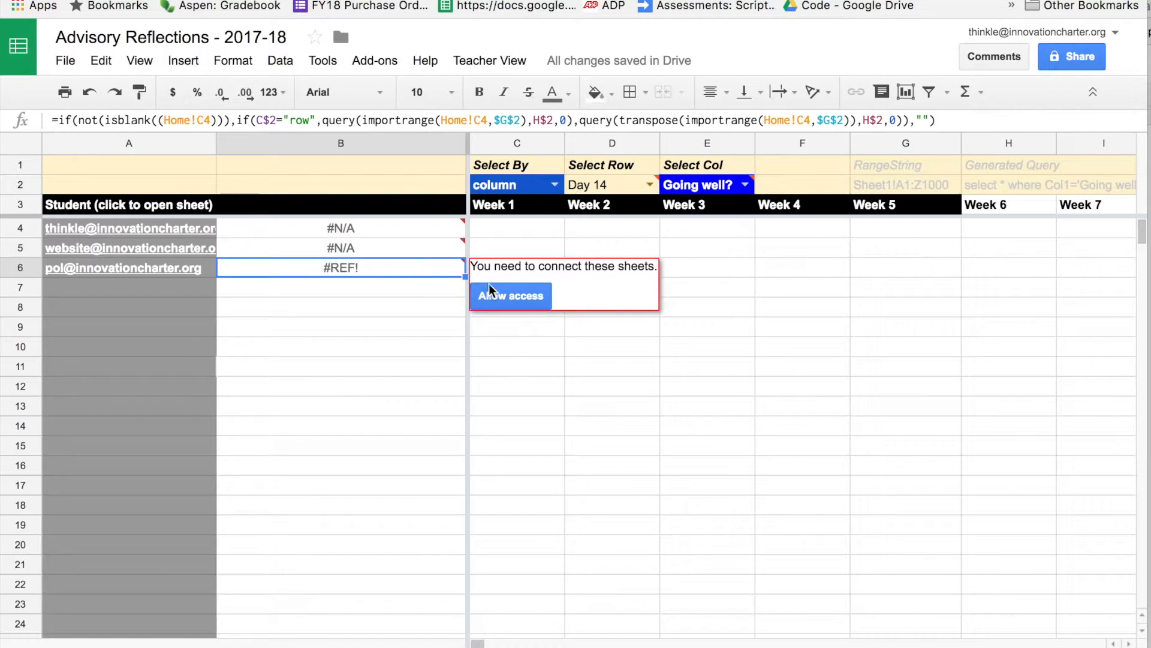
pyautogui.click(503, 292)
pyautogui.click(431, 232)
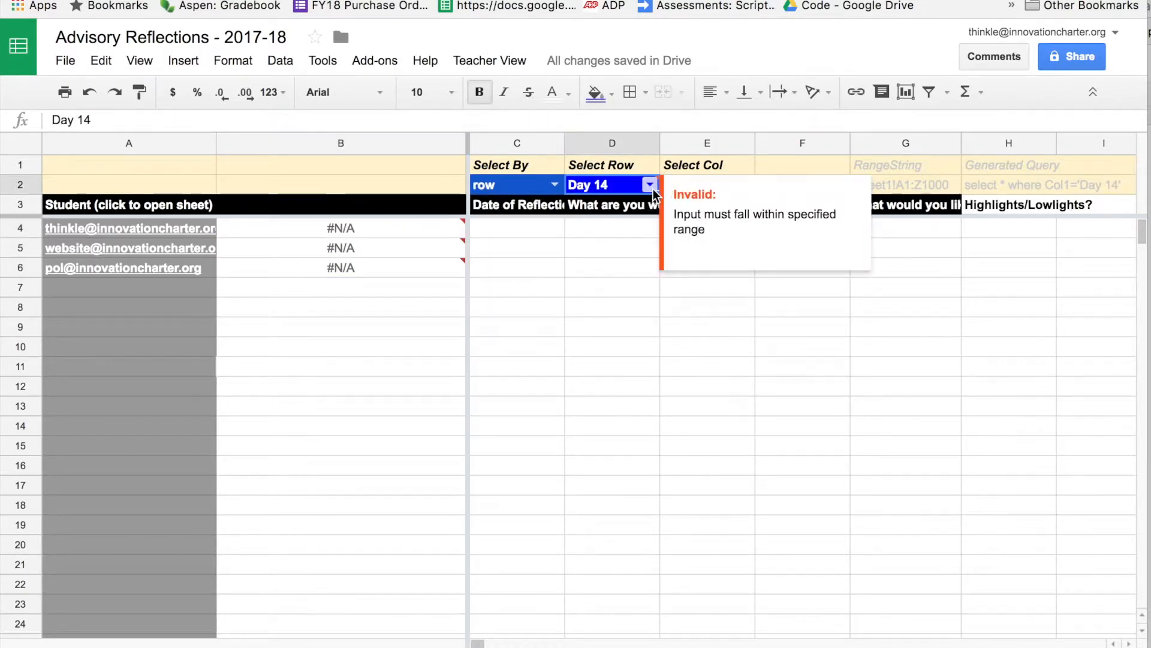
# Choose Week 1 in the week dropdown and inspect the first student's reflection date and response cells.
pyautogui.click(652, 185)
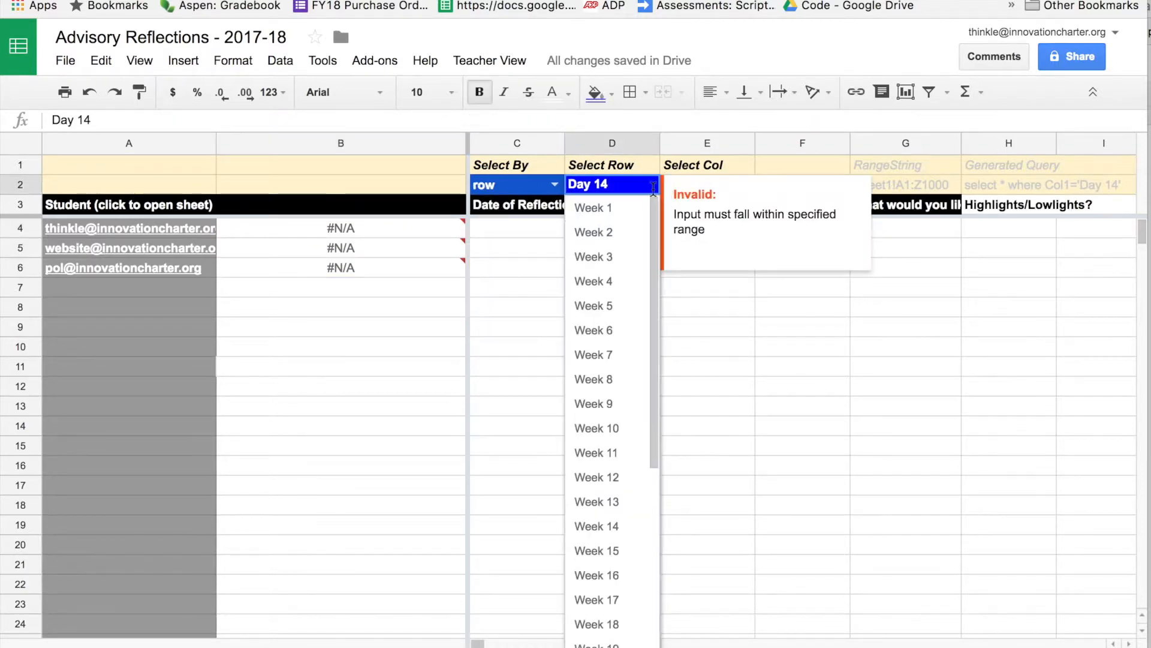
pyautogui.click(611, 208)
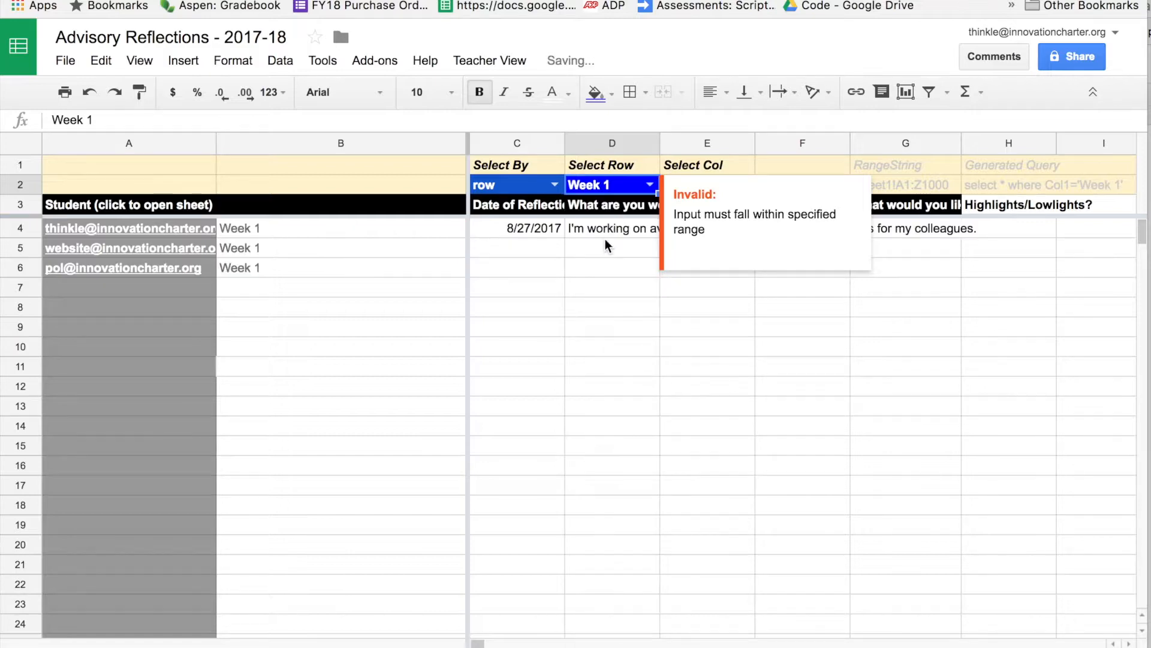
pyautogui.click(605, 239)
pyautogui.click(535, 226)
pyautogui.click(578, 231)
pyautogui.click(533, 229)
pyautogui.click(598, 227)
pyautogui.click(517, 223)
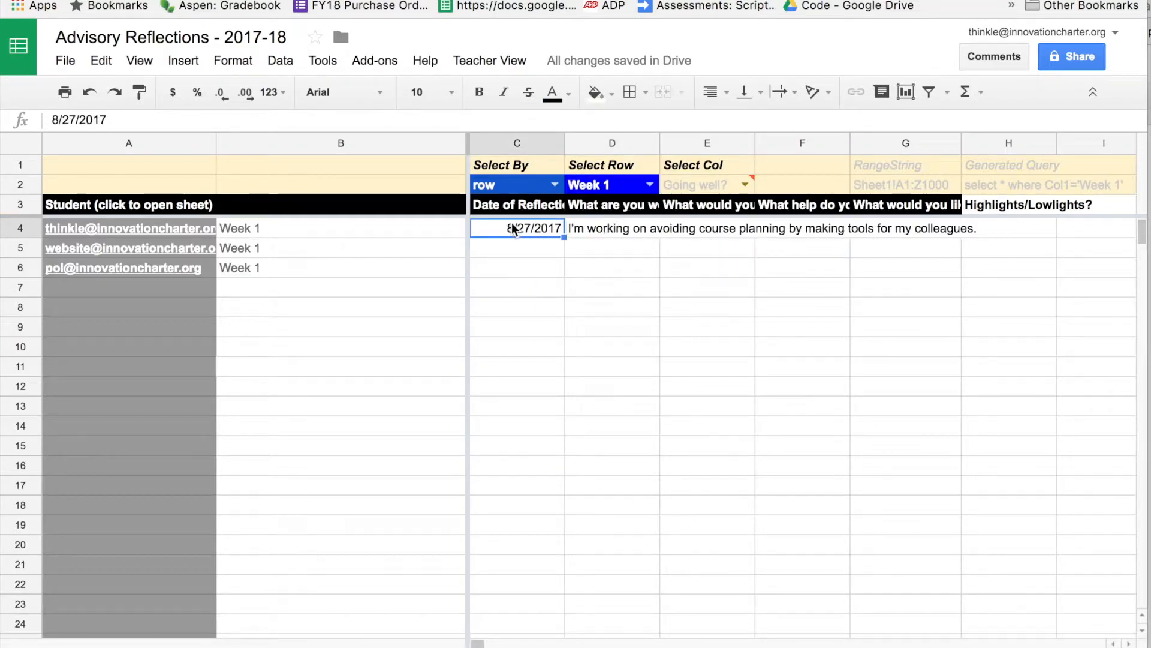
pyautogui.click(450, 226)
pyautogui.click(536, 207)
pyautogui.click(562, 230)
pyautogui.click(366, 228)
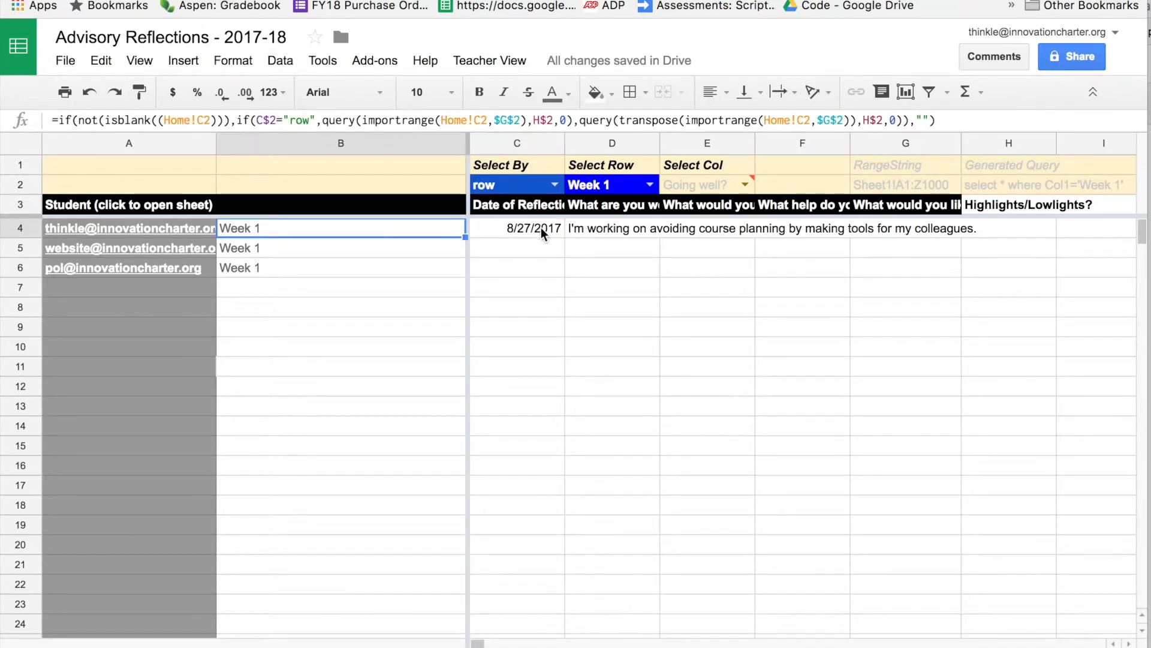
pyautogui.click(541, 228)
pyautogui.click(632, 229)
pyautogui.click(681, 230)
pyautogui.click(531, 229)
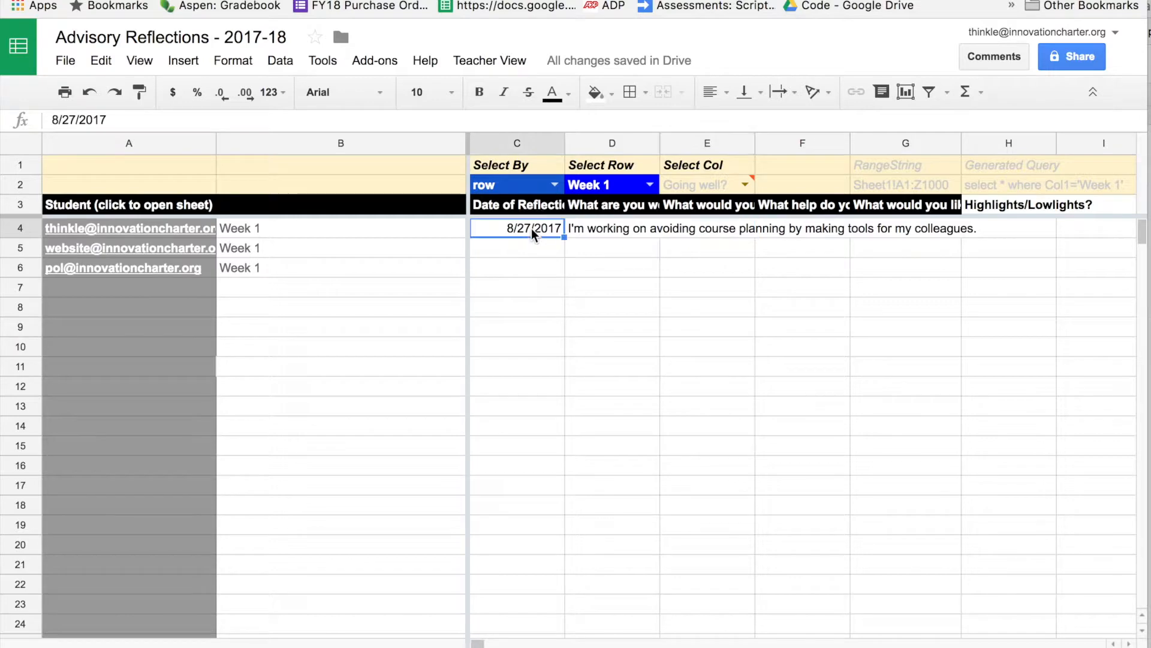
# Switch the week dropdown to Week 2 and back to Week 1.
pyautogui.click(624, 186)
pyautogui.click(647, 185)
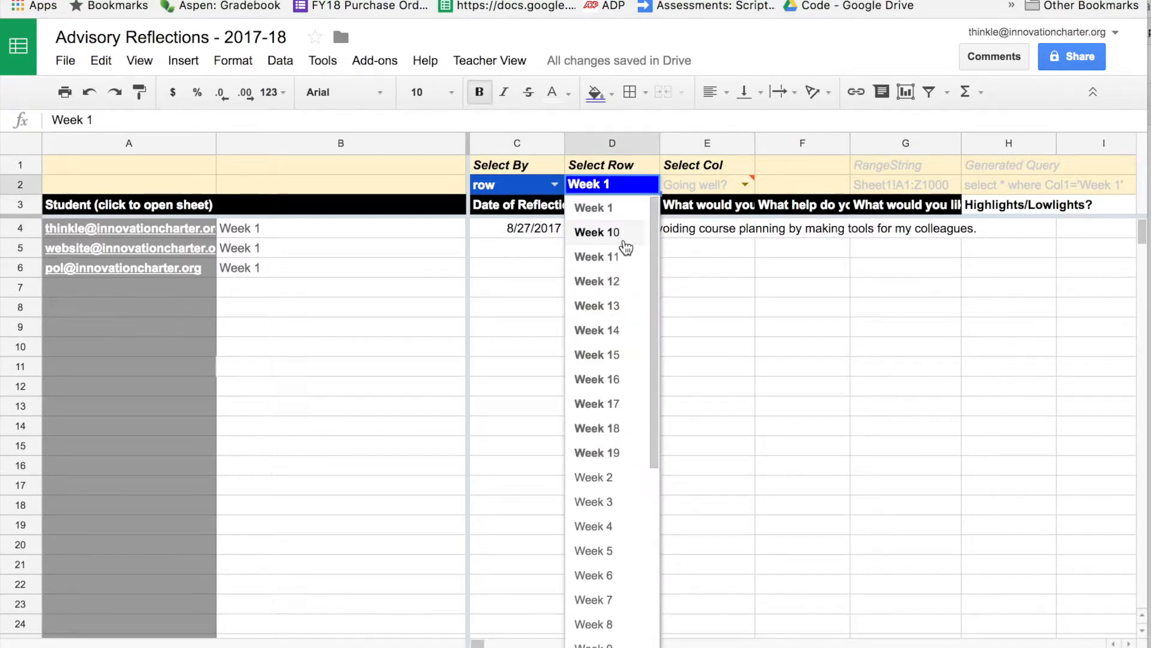
pyautogui.click(606, 477)
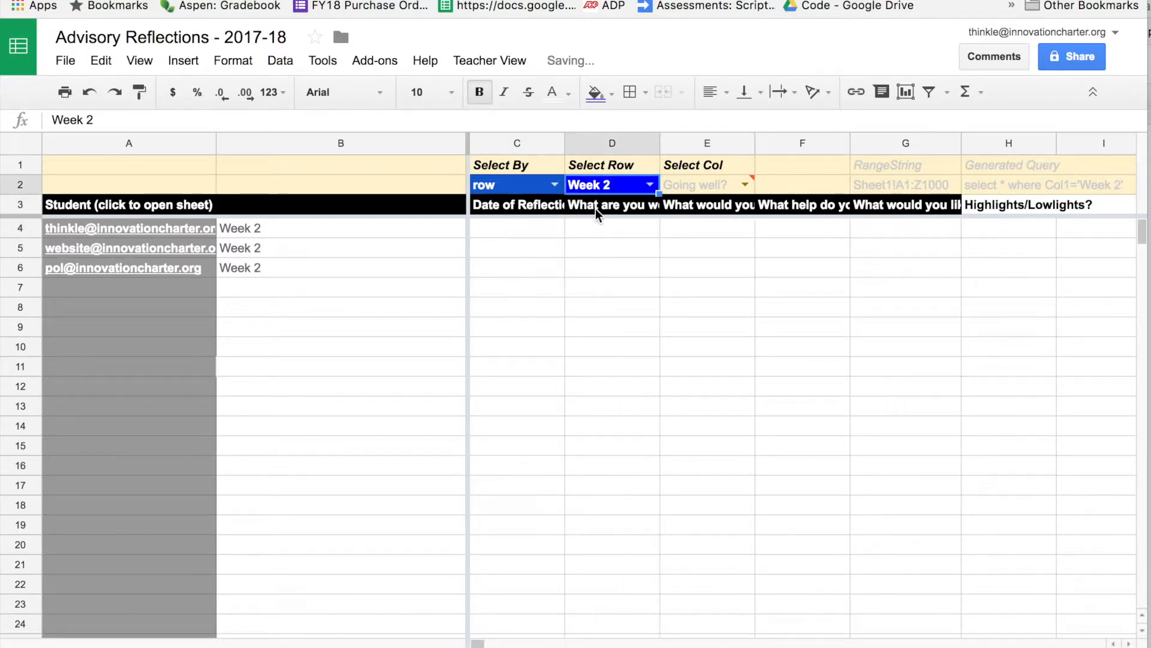
pyautogui.click(649, 187)
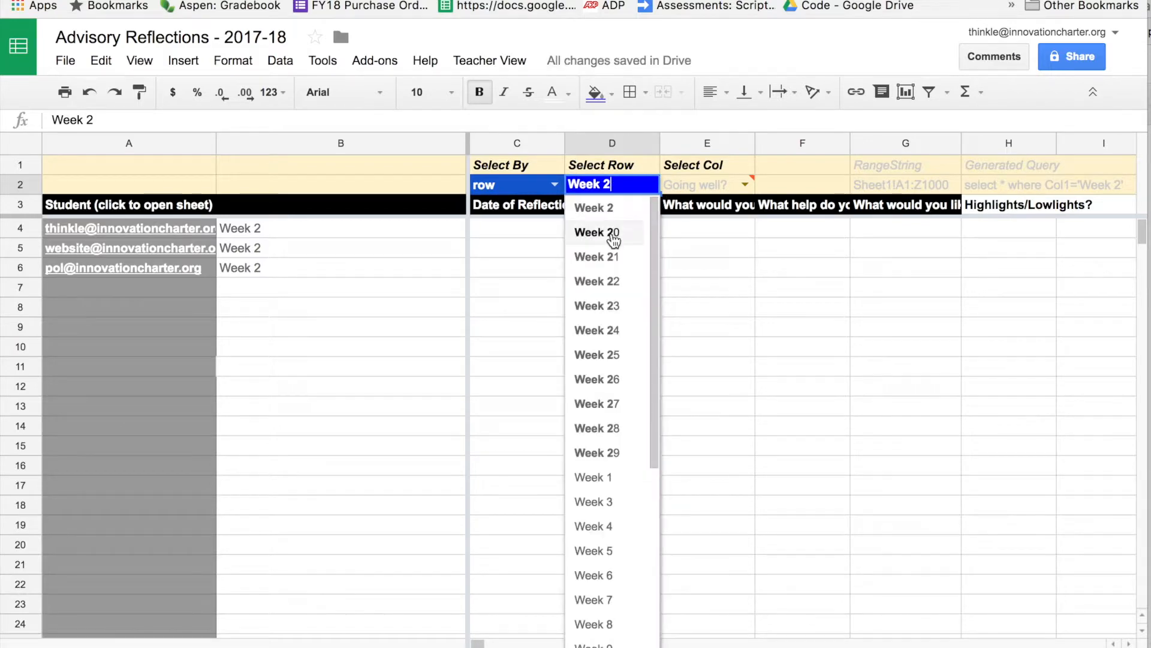
pyautogui.click(606, 477)
# Set Select By to column with 'What are you working on?', then select the whole sheet.
pyautogui.click(550, 187)
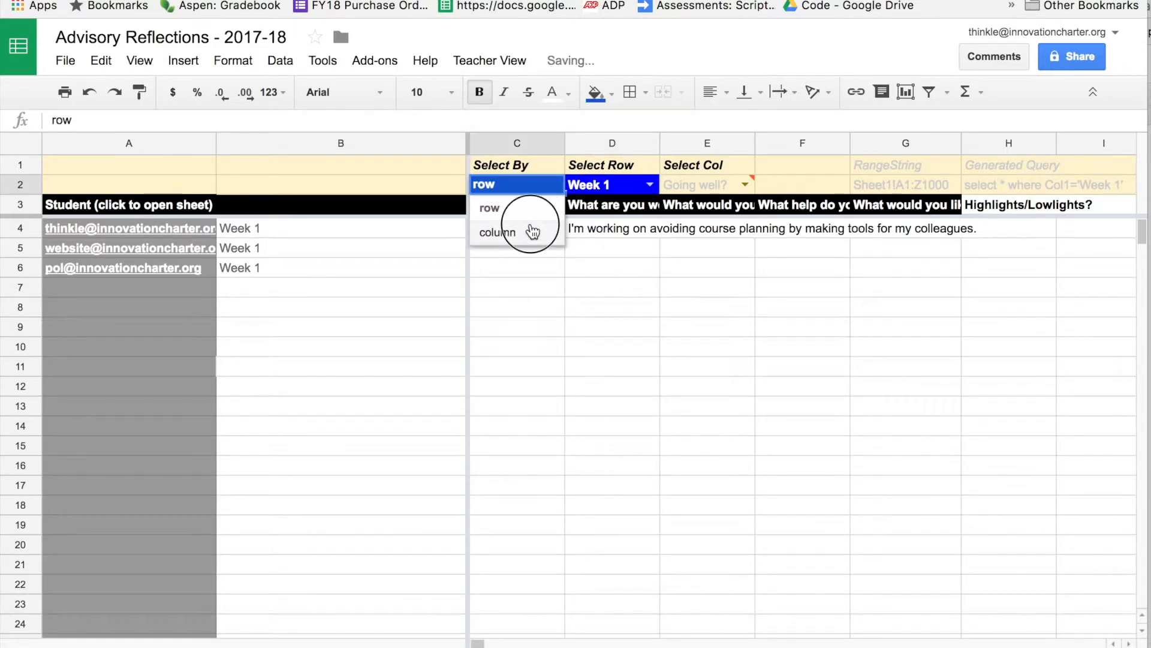
pyautogui.click(528, 228)
pyautogui.click(710, 185)
pyautogui.click(742, 185)
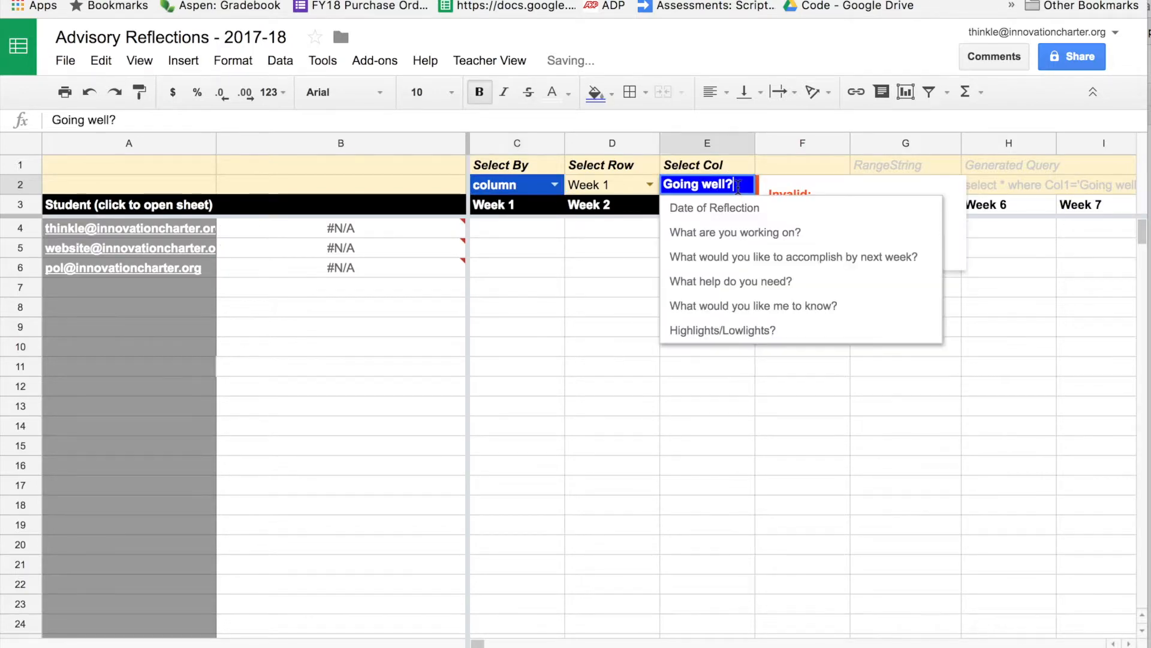
pyautogui.click(745, 233)
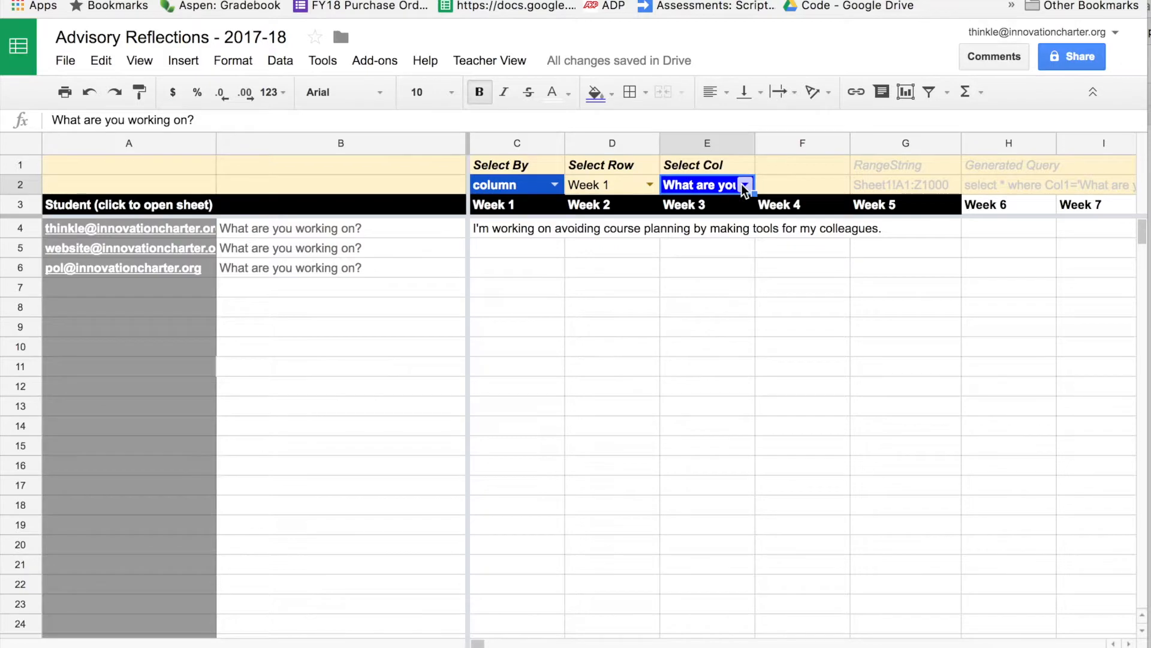
pyautogui.click(519, 229)
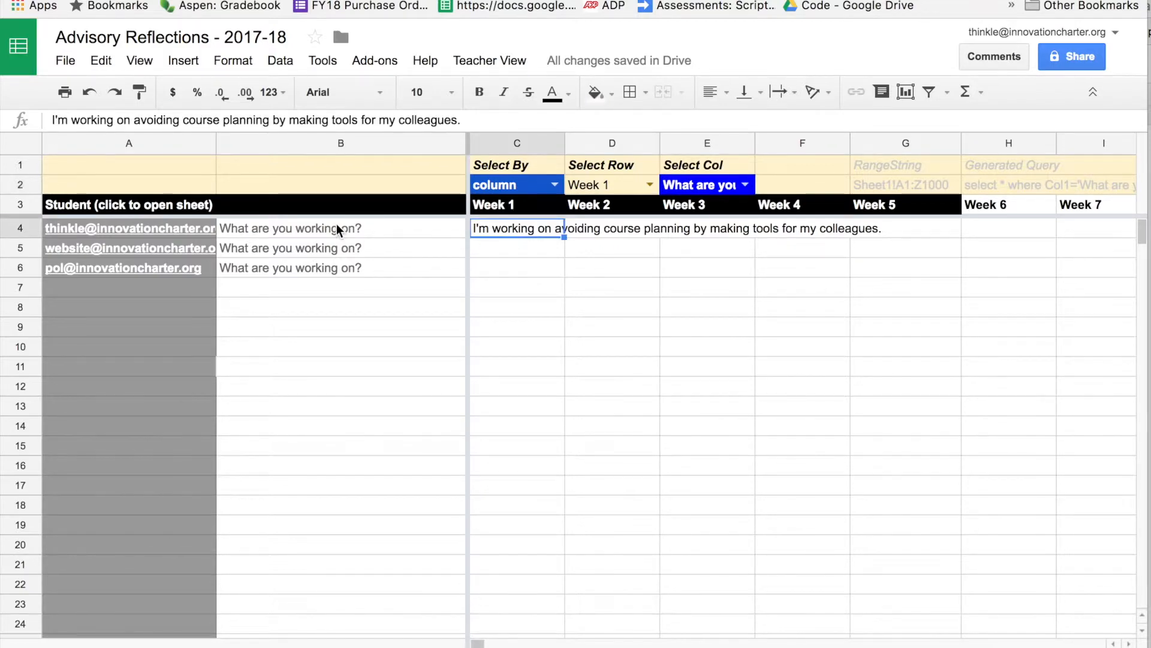
pyautogui.click(606, 230)
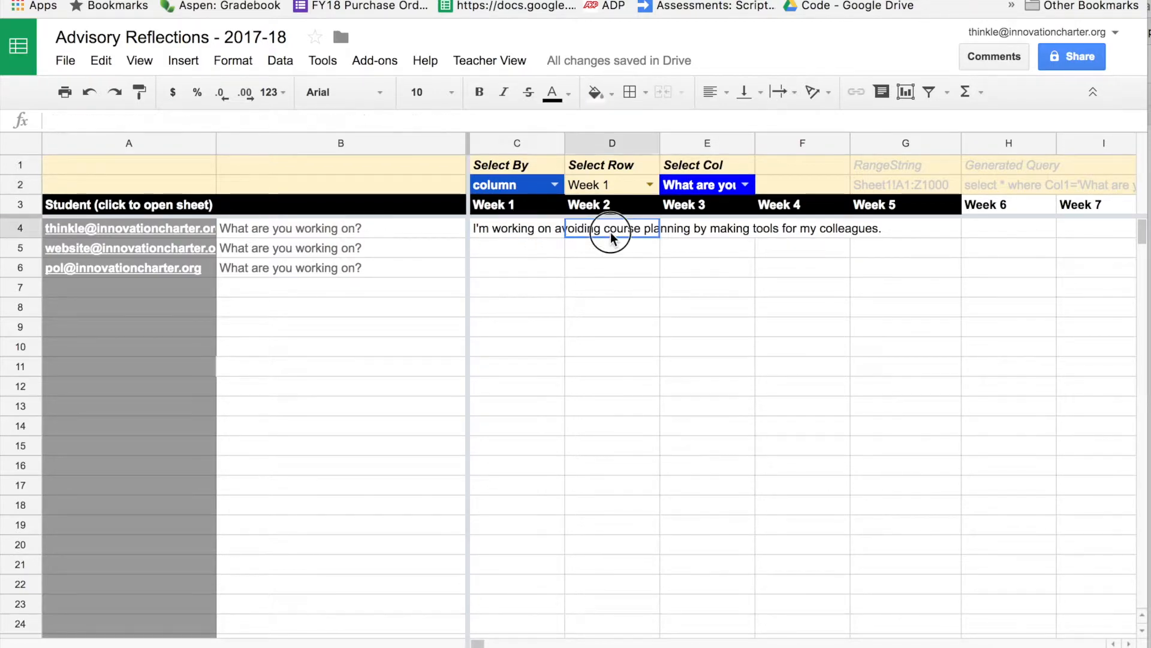
pyautogui.click(21, 147)
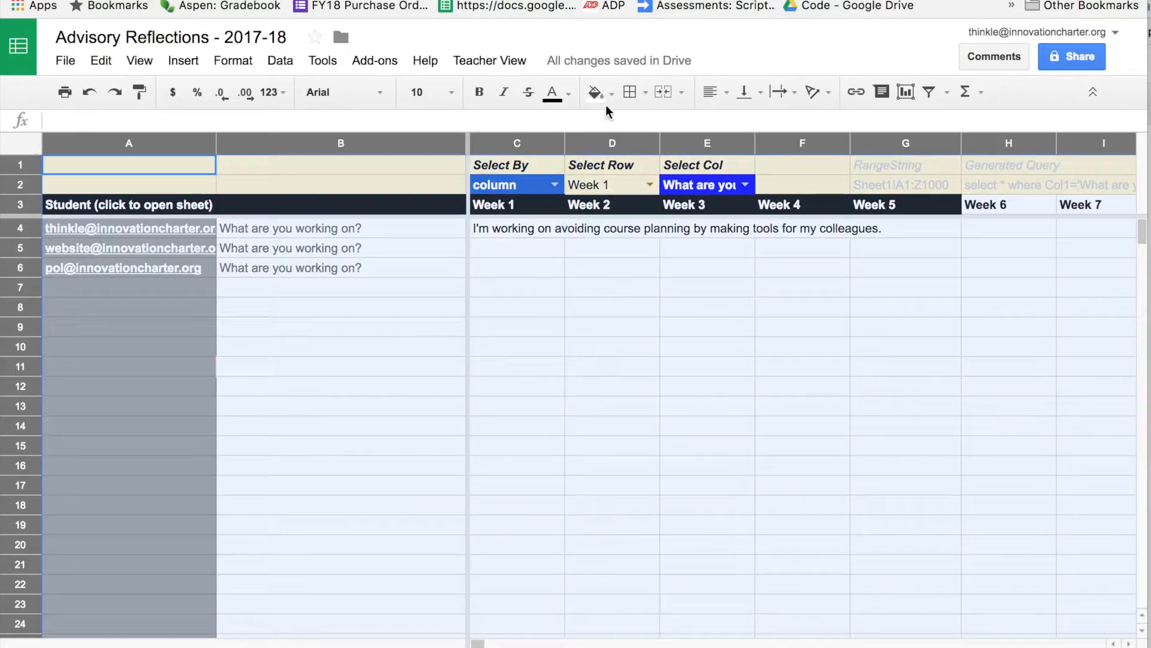
# Apply Wrap text wrapping to every cell of the selected sheet.
pyautogui.click(793, 93)
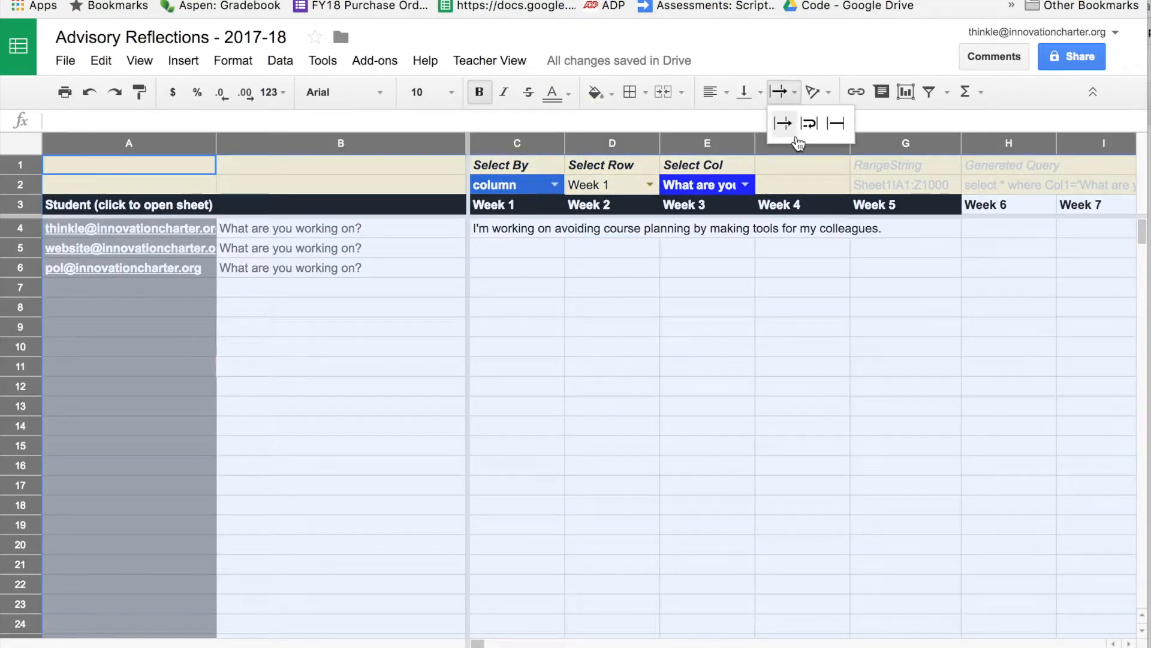
pyautogui.click(821, 129)
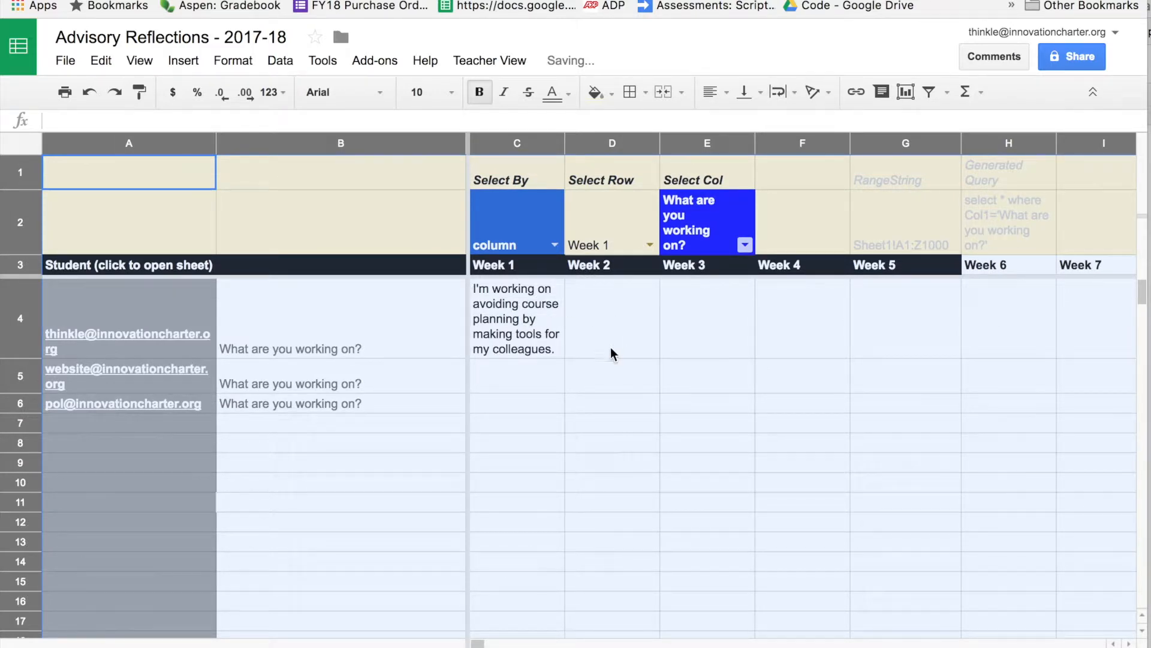
# Widen column C so the Week 1 response in C4 fits on fewer lines.
pyautogui.click(575, 324)
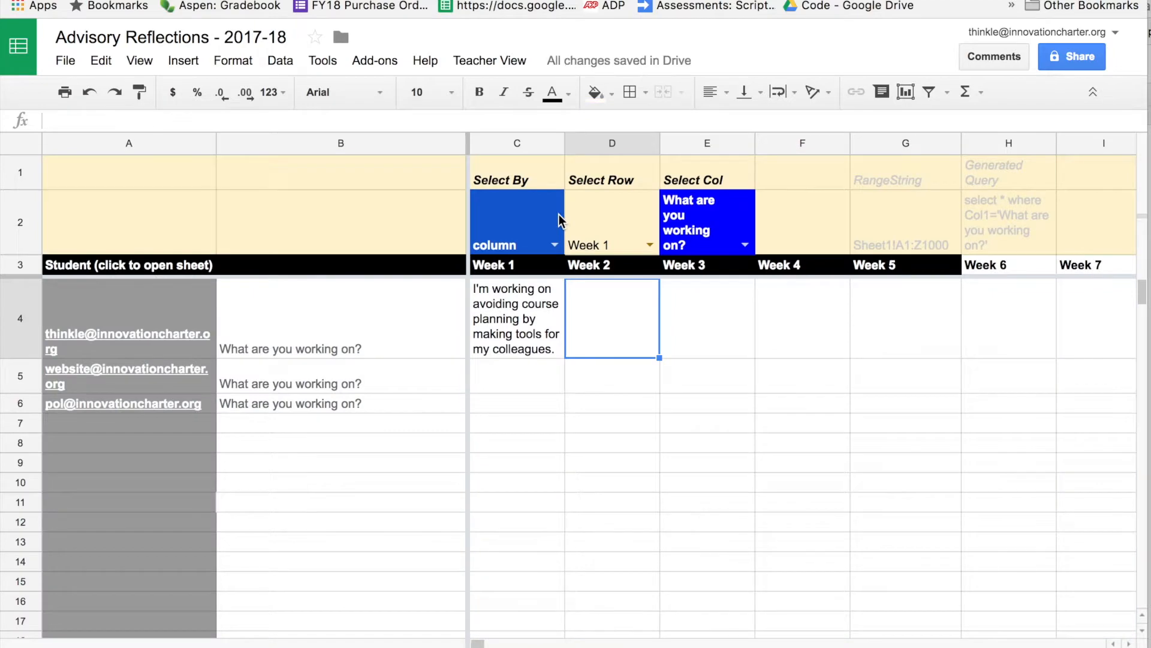
pyautogui.click(545, 319)
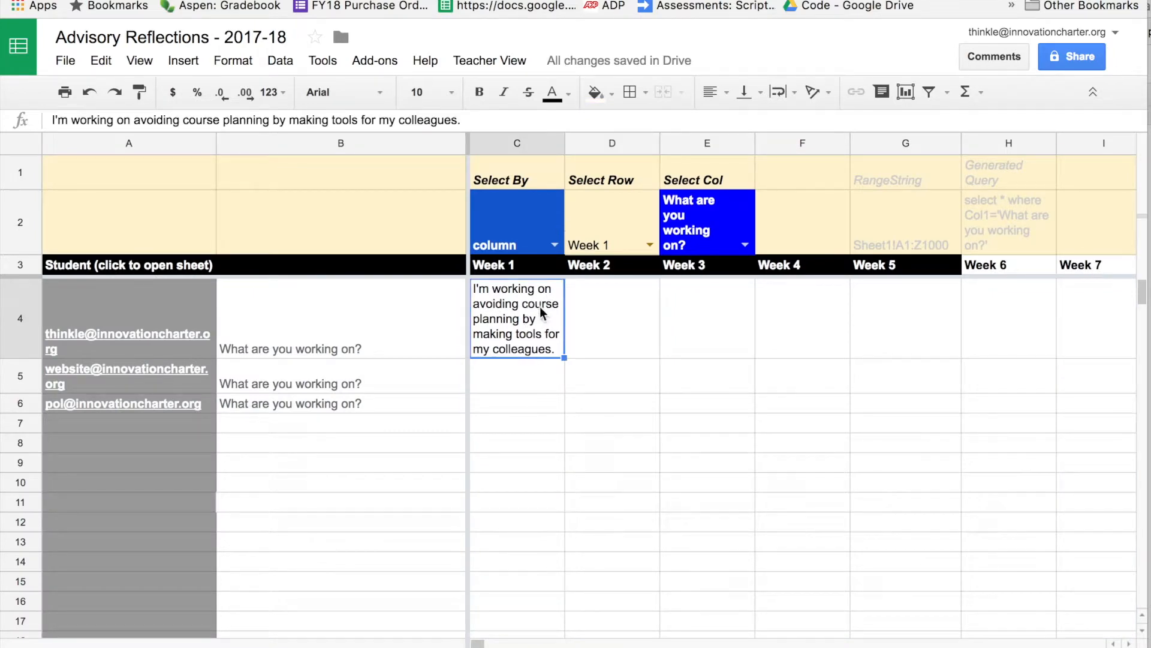
pyautogui.moveTo(563, 145); pyautogui.dragTo(659, 143)
# Check the E2 question dropdown, leaving 'What are you working on?' selected.
pyautogui.click(842, 232)
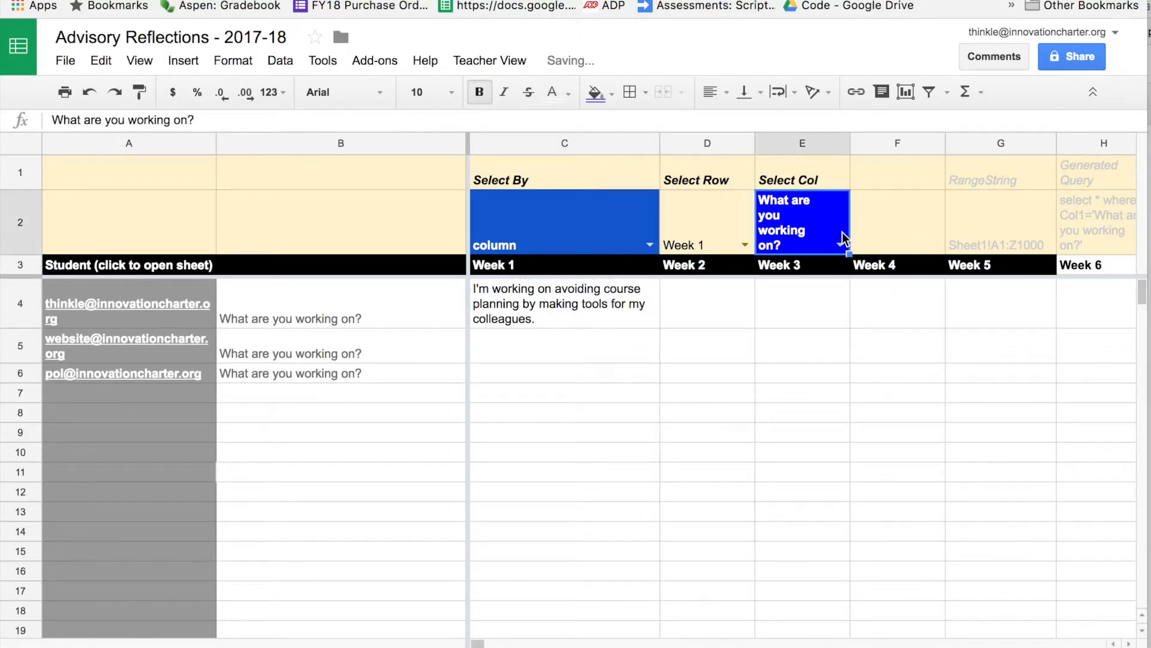
pyautogui.click(572, 238)
pyautogui.click(773, 225)
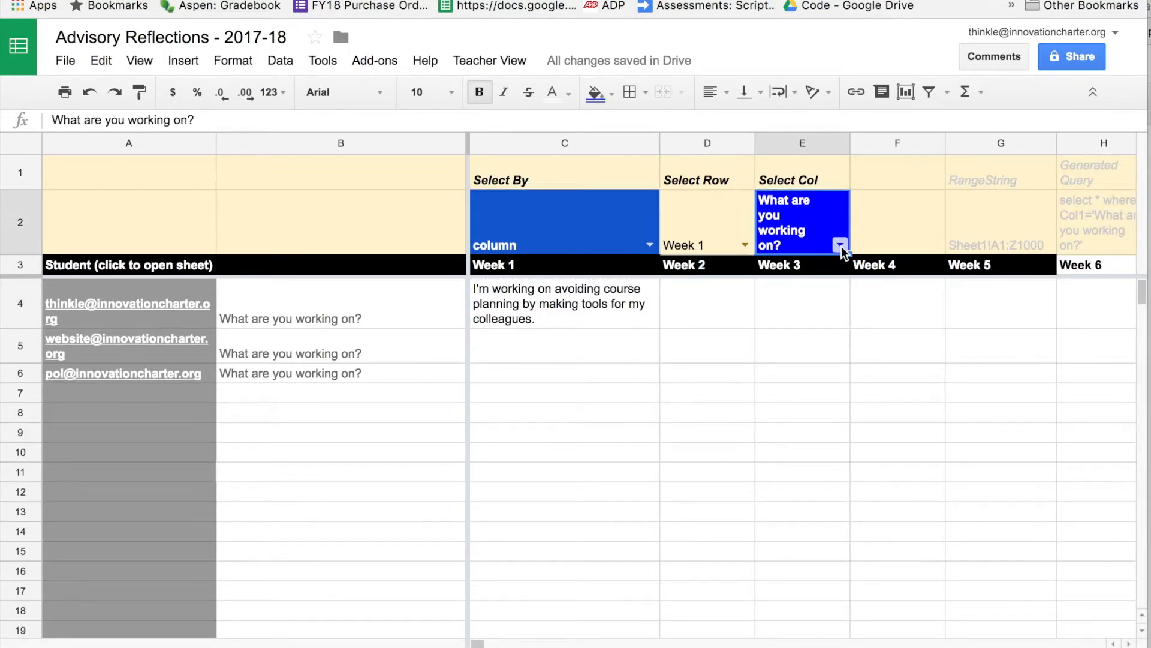
pyautogui.click(840, 245)
pyautogui.click(535, 392)
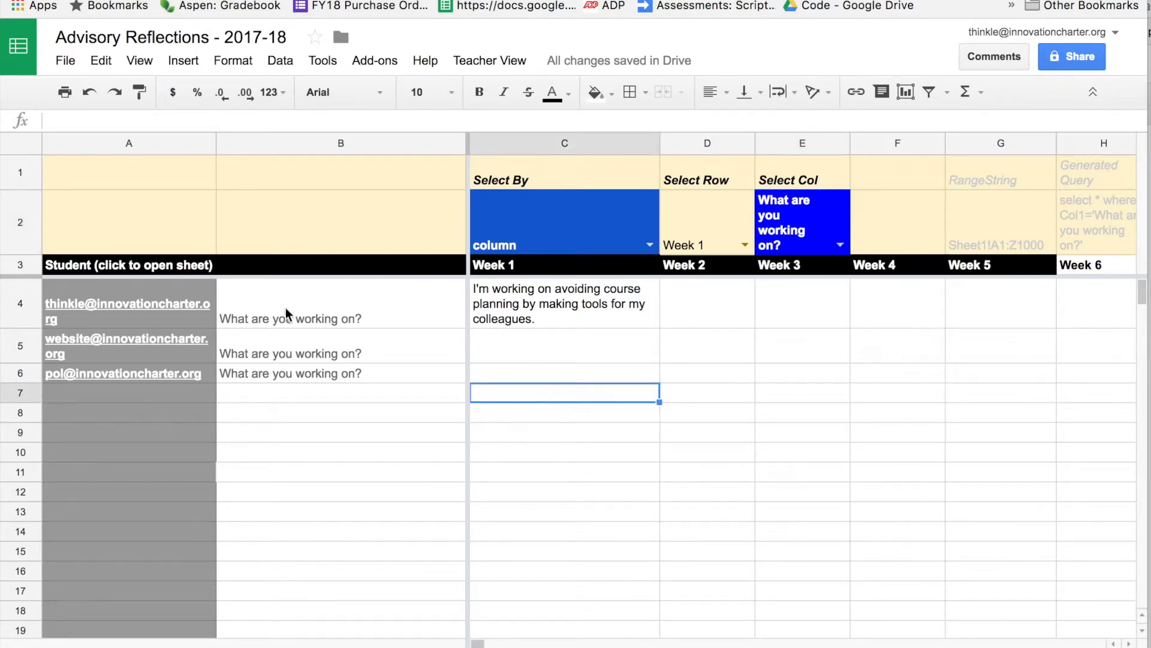
# Step across row 4's week columns to review the remaining weeks.
pyautogui.click(688, 301)
pyautogui.press('Right')
pyautogui.press('Right')
pyautogui.press('Right')
pyautogui.press('Right')
pyautogui.press('Right')
pyautogui.press('Right')
pyautogui.press('Right')
pyautogui.press('Right')
pyautogui.press('Right')
pyautogui.press('Right')
pyautogui.press('Right')
pyautogui.press('Right')
pyautogui.press('Right')
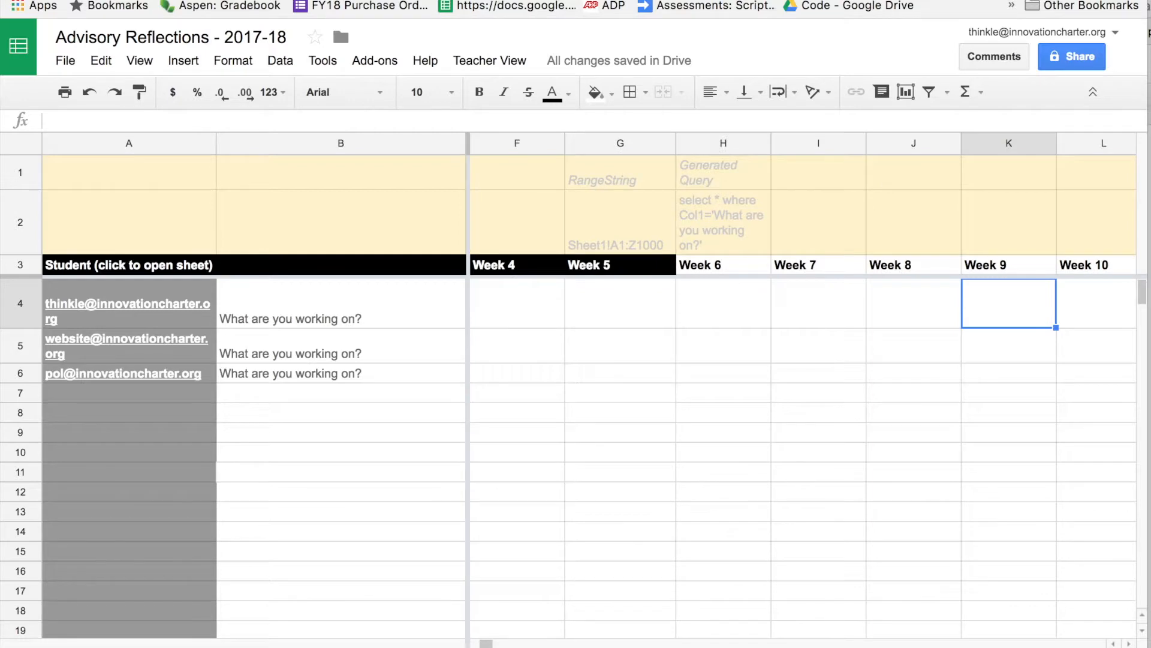
pyautogui.press('Right')
pyautogui.press('Right')
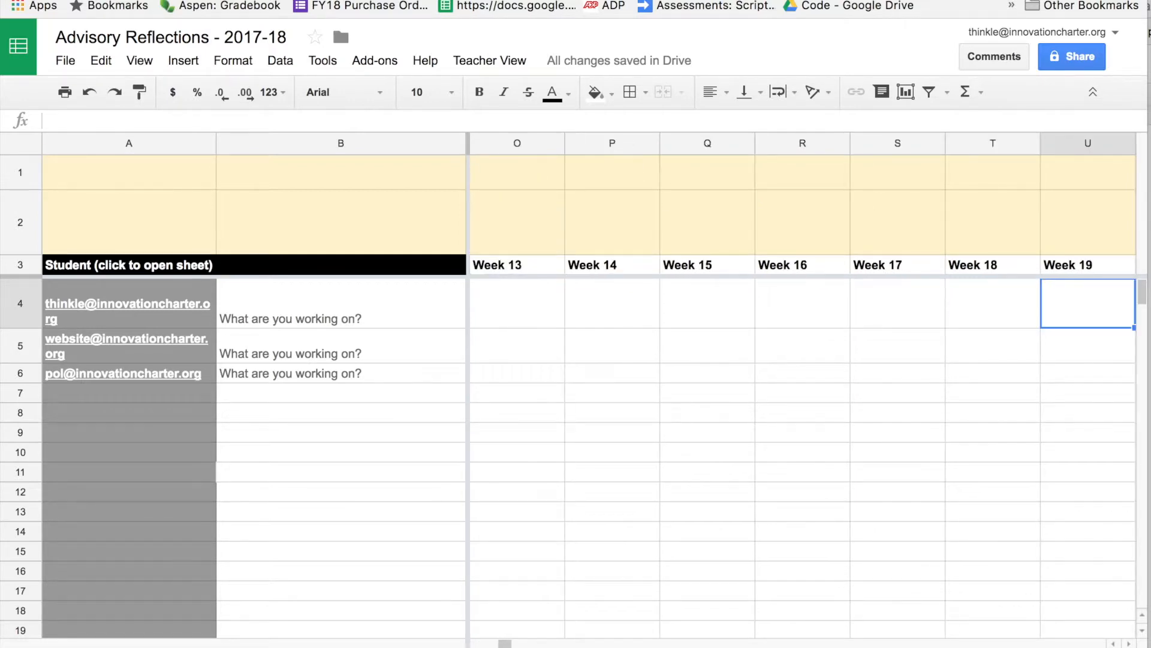
pyautogui.hotkey('ctrl', 'Right')
pyautogui.press('Left')
pyautogui.press('Up')
pyautogui.press('Down')
pyautogui.hotkey('ctrl', 'Left')
pyautogui.hotkey('ctrl', 'Left')
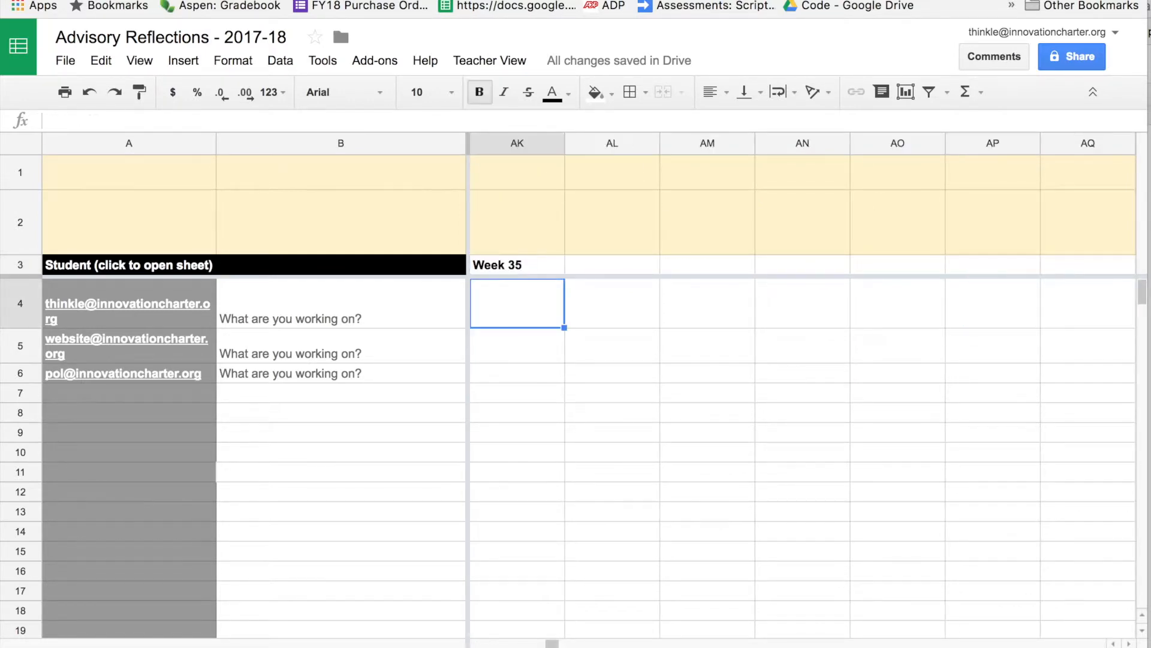
pyautogui.press('Left')
pyautogui.press('Right')
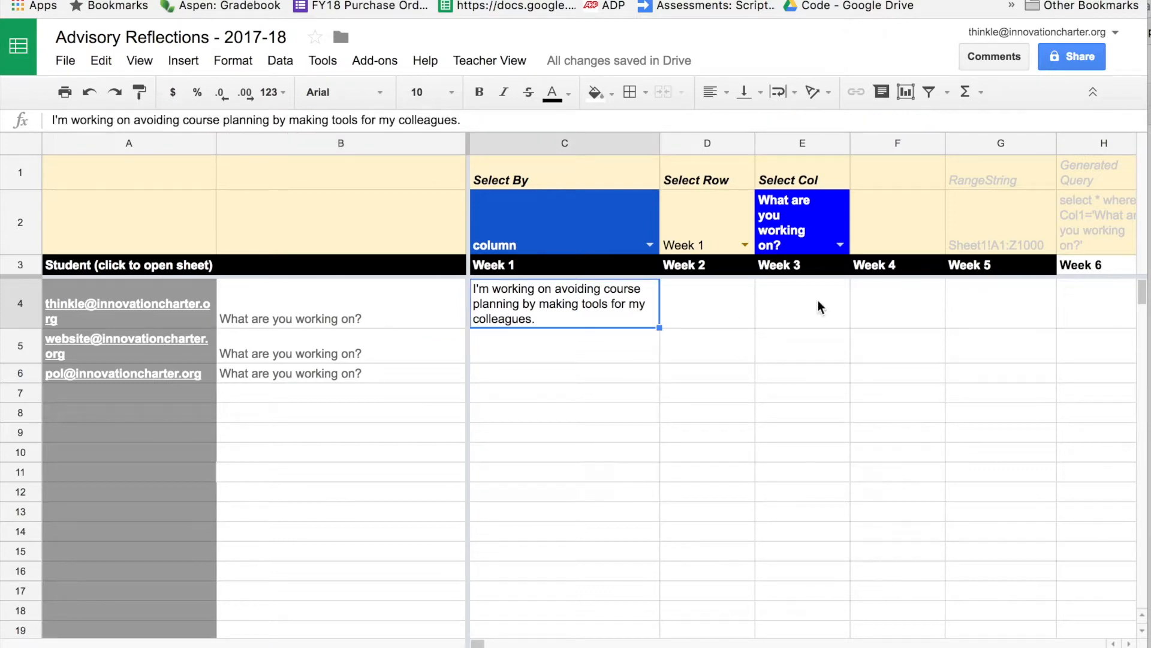
pyautogui.click(645, 233)
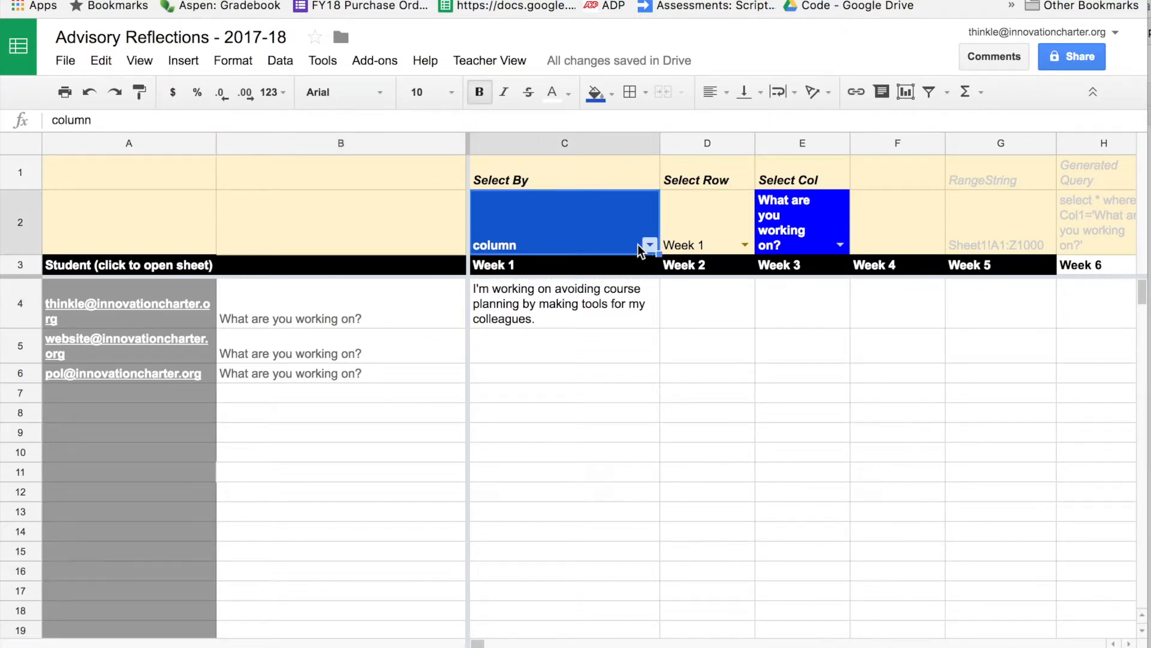
# Set the Select By dropdown to row and choose Week 1 in the week dropdown.
pyautogui.click(649, 244)
pyautogui.click(591, 290)
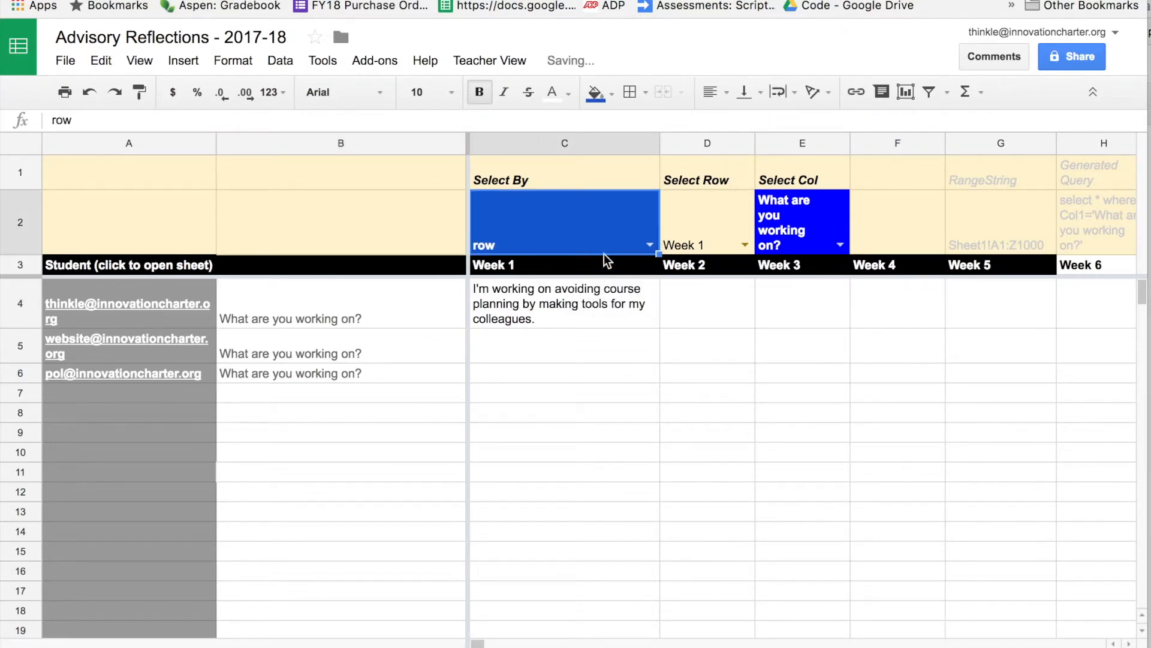
pyautogui.click(741, 230)
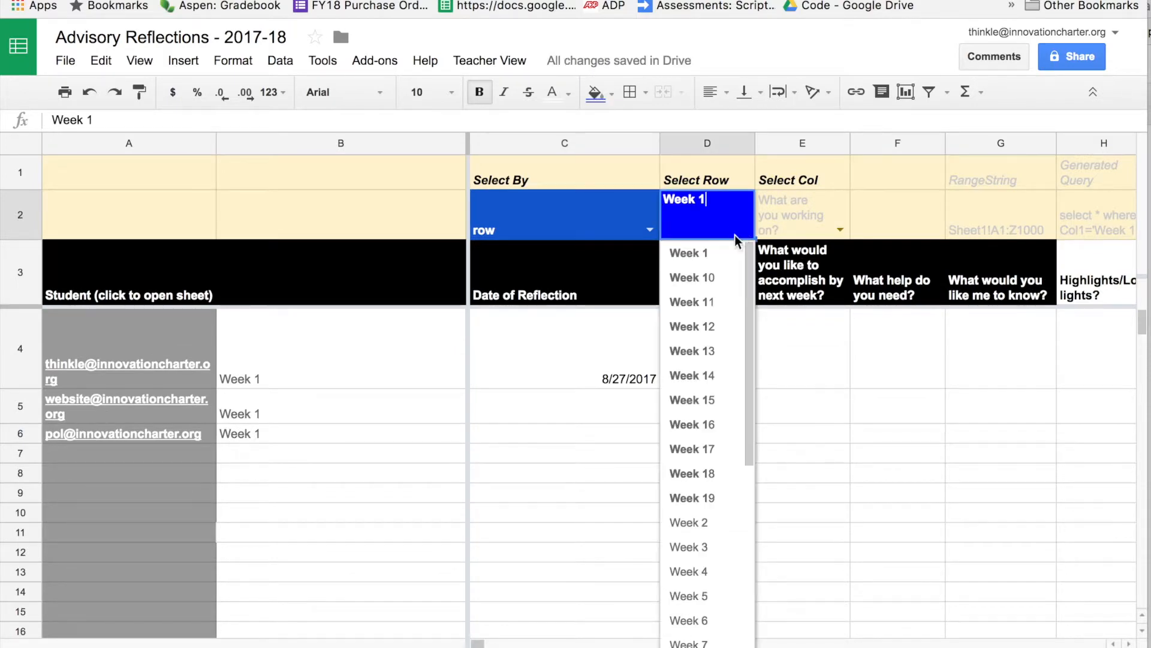
pyautogui.click(690, 253)
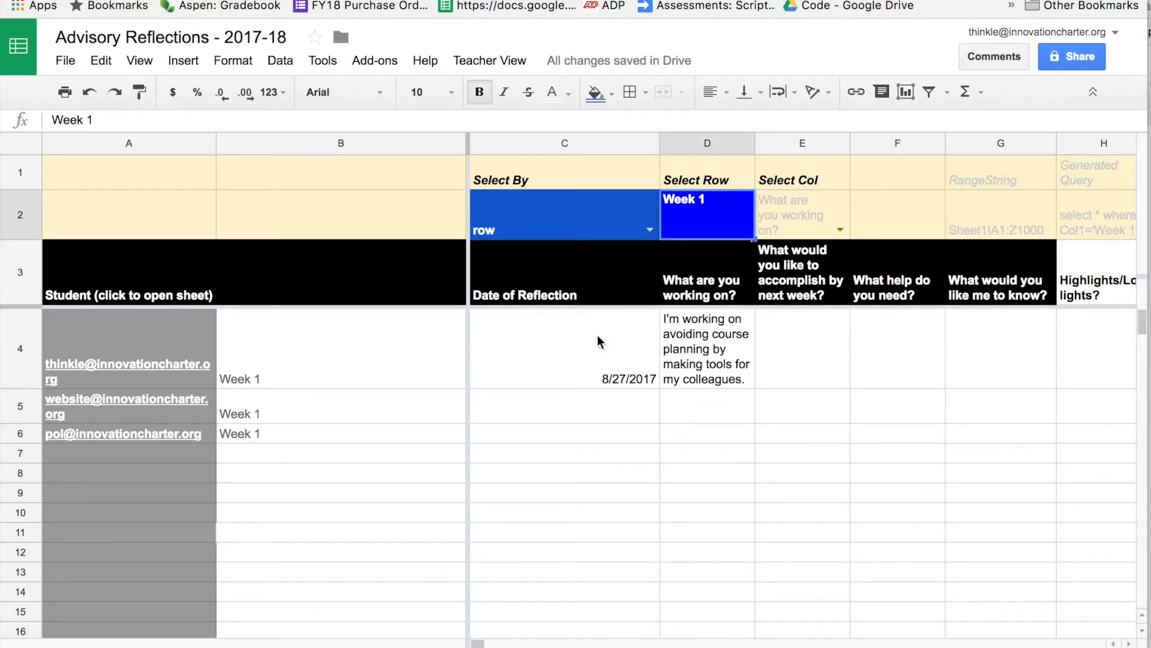
# Move through the first student's Week 1 date and answer cells and the next student's row.
pyautogui.click(597, 359)
pyautogui.click(331, 384)
pyautogui.click(504, 357)
pyautogui.press('Right')
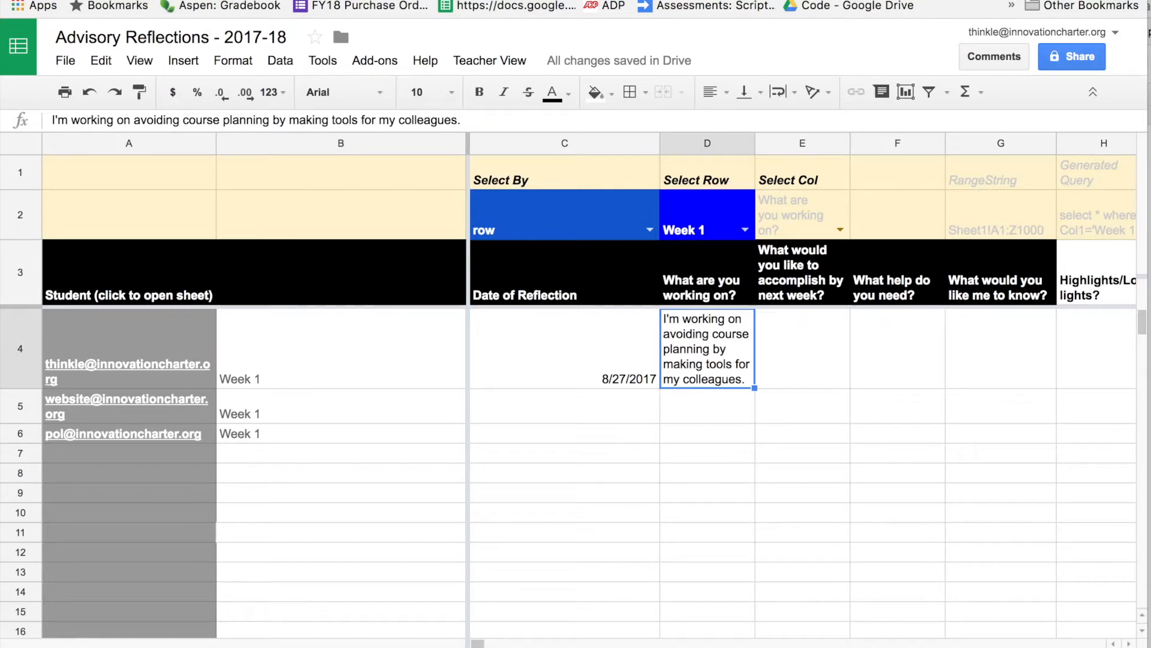
pyautogui.press('Right')
pyautogui.press('Left')
pyautogui.press('Left')
pyautogui.press('Right')
pyautogui.press('Left')
pyautogui.press('Right')
pyautogui.press('Right')
pyautogui.press('Right')
pyautogui.press('Right')
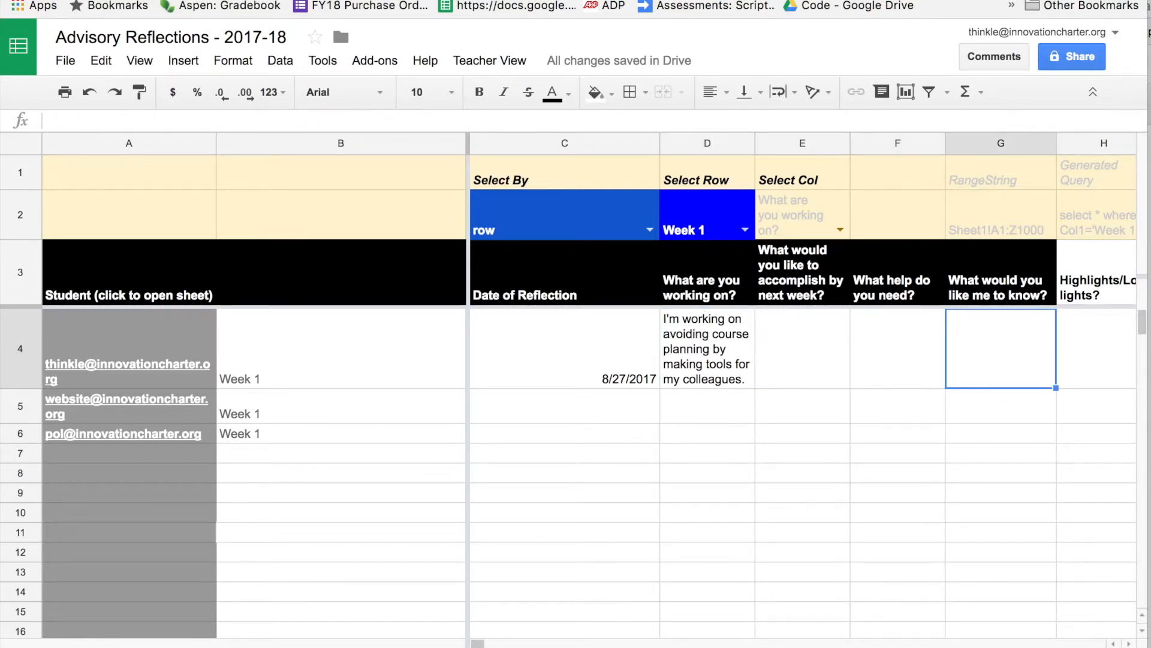
pyautogui.press('Down')
pyautogui.press('Left')
pyautogui.press('Left')
pyautogui.press('Left')
pyautogui.press('Left')
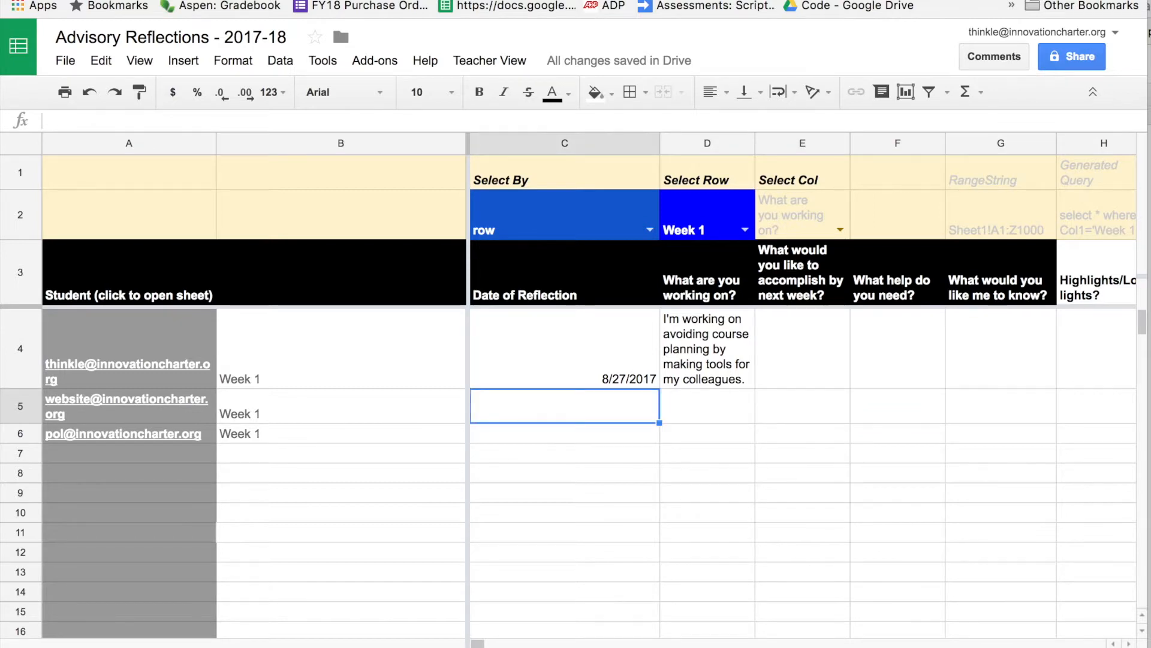
pyautogui.press('Up')
pyautogui.press('Right')
pyautogui.press('Right')
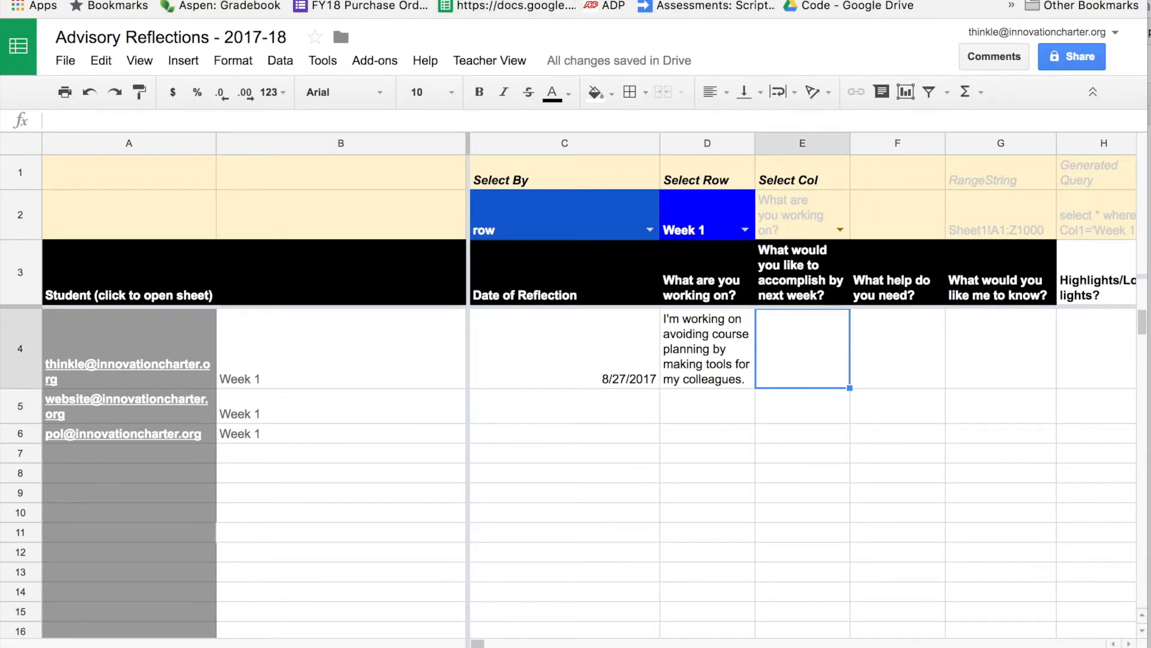
# Place the first student's spreadsheet window side by side with the Teacher View window.
pyautogui.moveTo(409, 0); pyautogui.dragTo(401, 134)
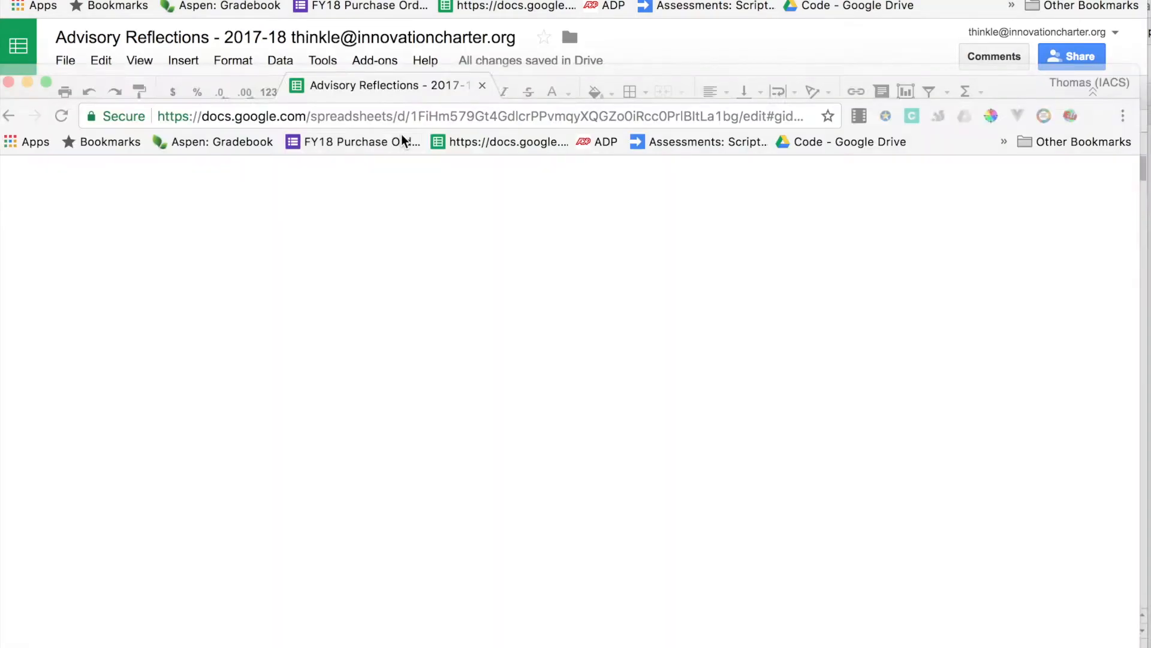
pyautogui.moveTo(459, 83); pyautogui.dragTo(371, 1)
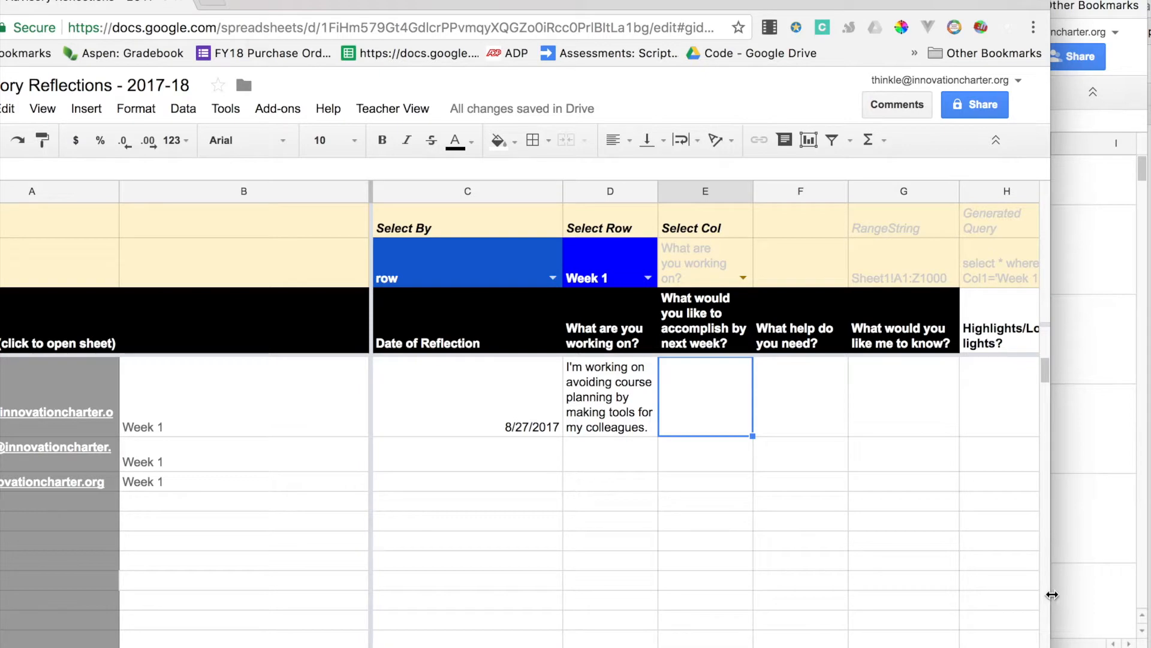
pyautogui.moveTo(1044, 592); pyautogui.dragTo(989, 563)
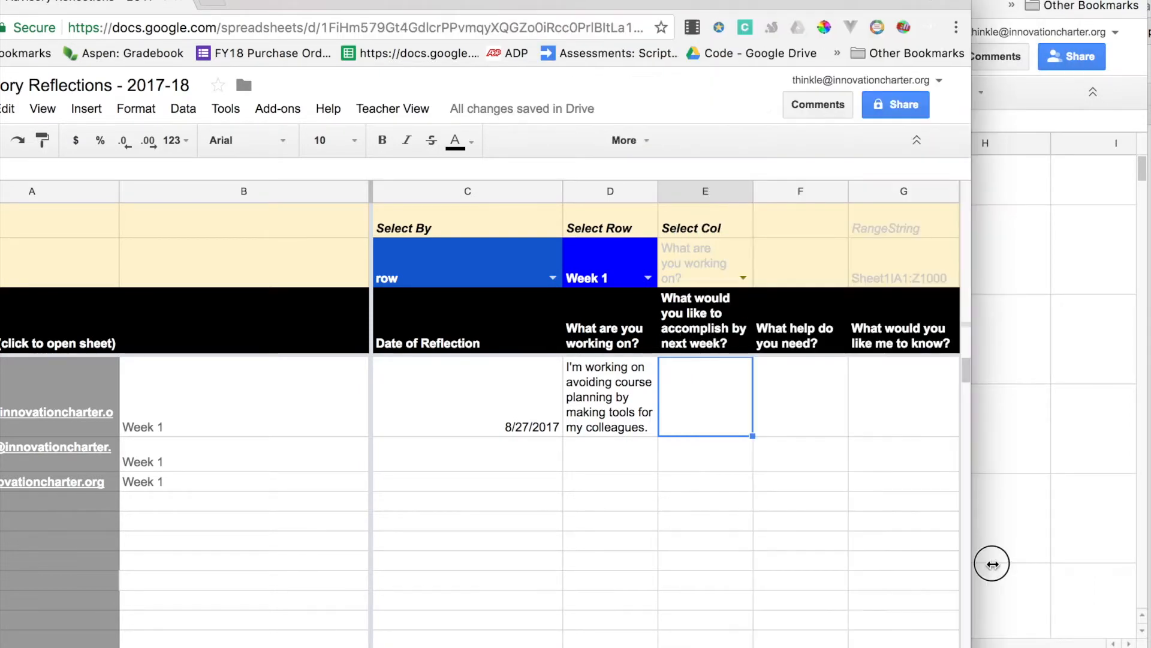
pyautogui.moveTo(630, 7); pyautogui.dragTo(312, 1)
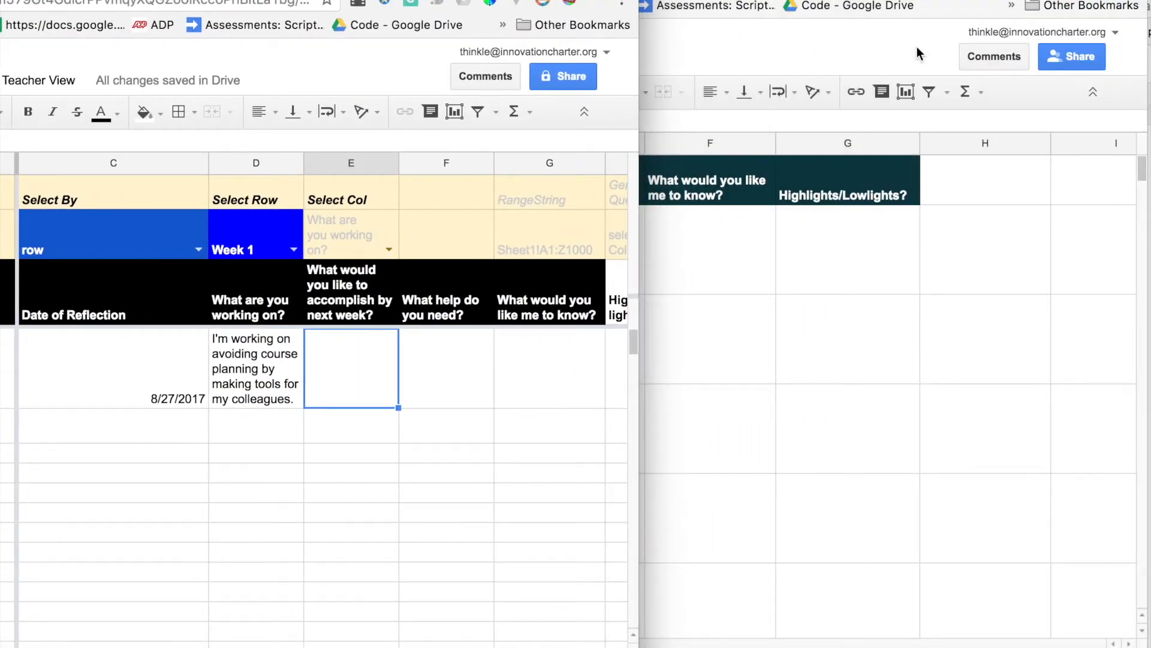
pyautogui.click(916, 47)
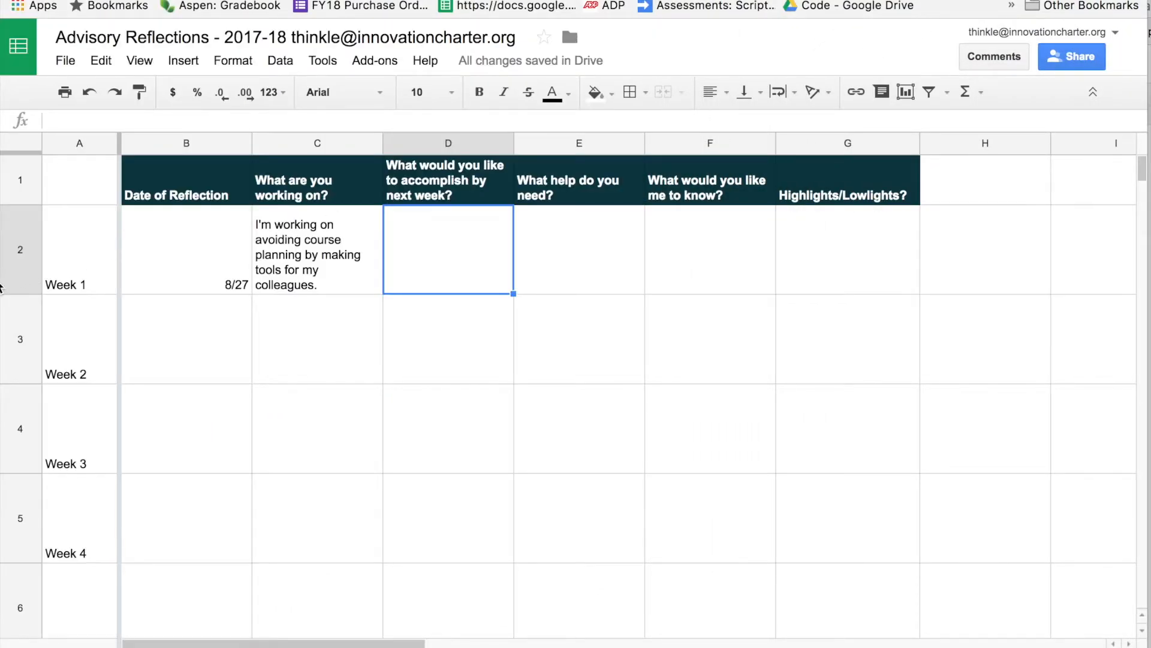
pyautogui.moveTo(1, 280); pyautogui.dragTo(451, 250)
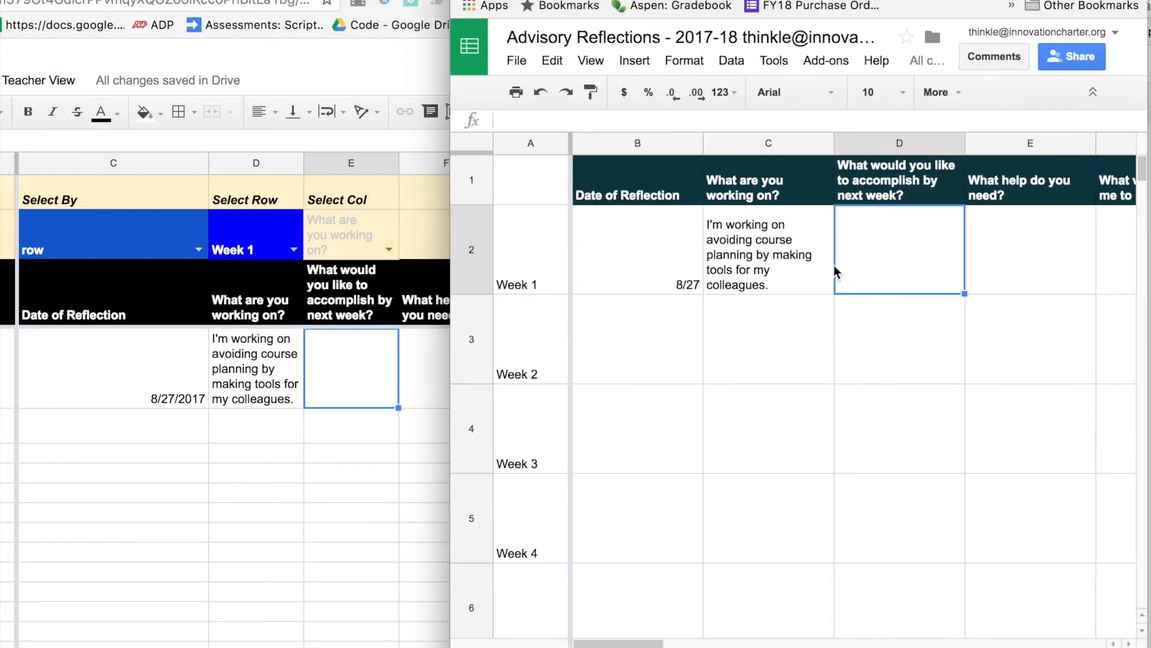
# Enter 'Next week I need to have all my courses planned.' in the student's Week 1 goal cell.
pyautogui.click(885, 247)
pyautogui.write('Next week ')
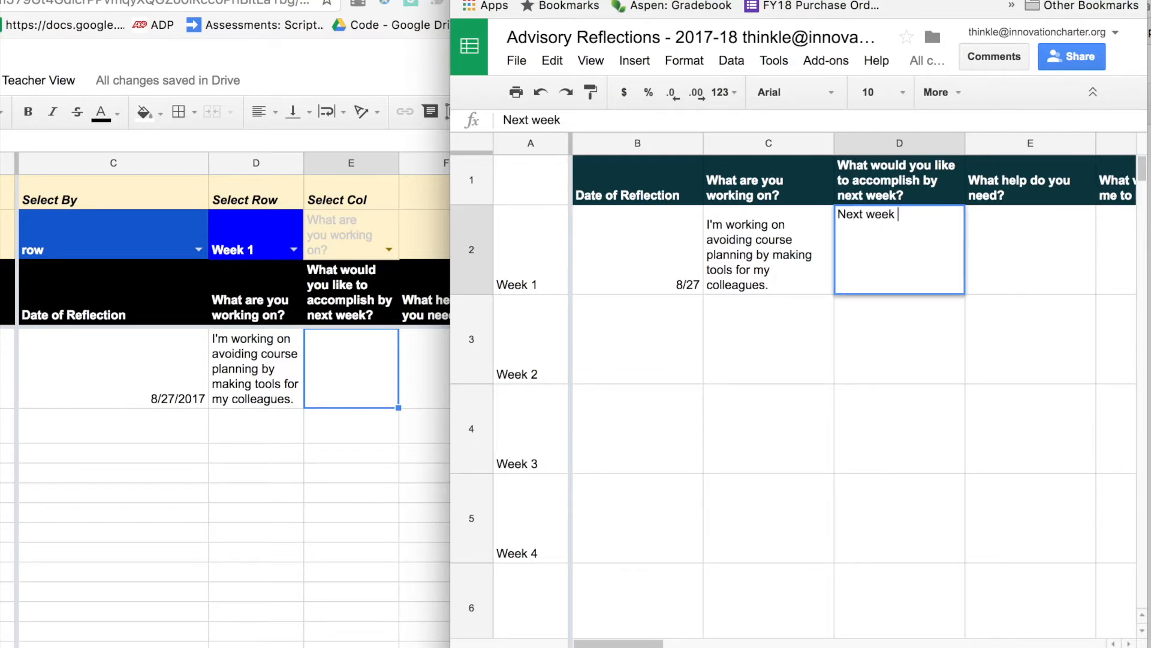
pyautogui.write('I need to have all my ')
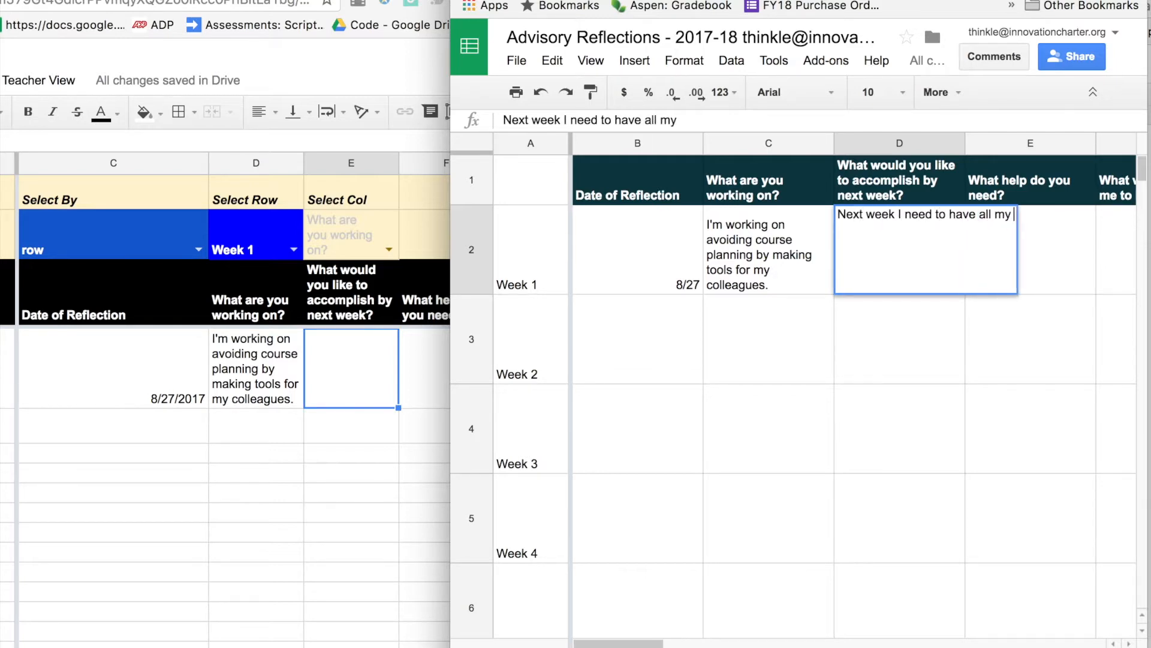
pyautogui.write('courses planned.')
pyautogui.press('Return')
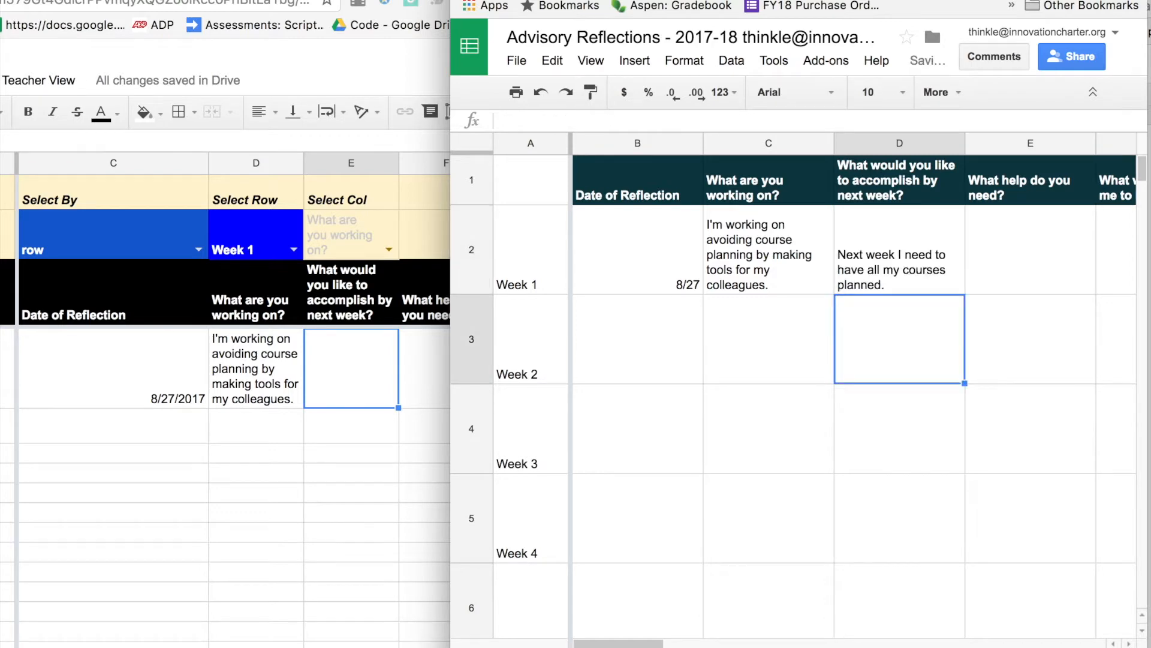
pyautogui.press('Up')
pyautogui.press('Right')
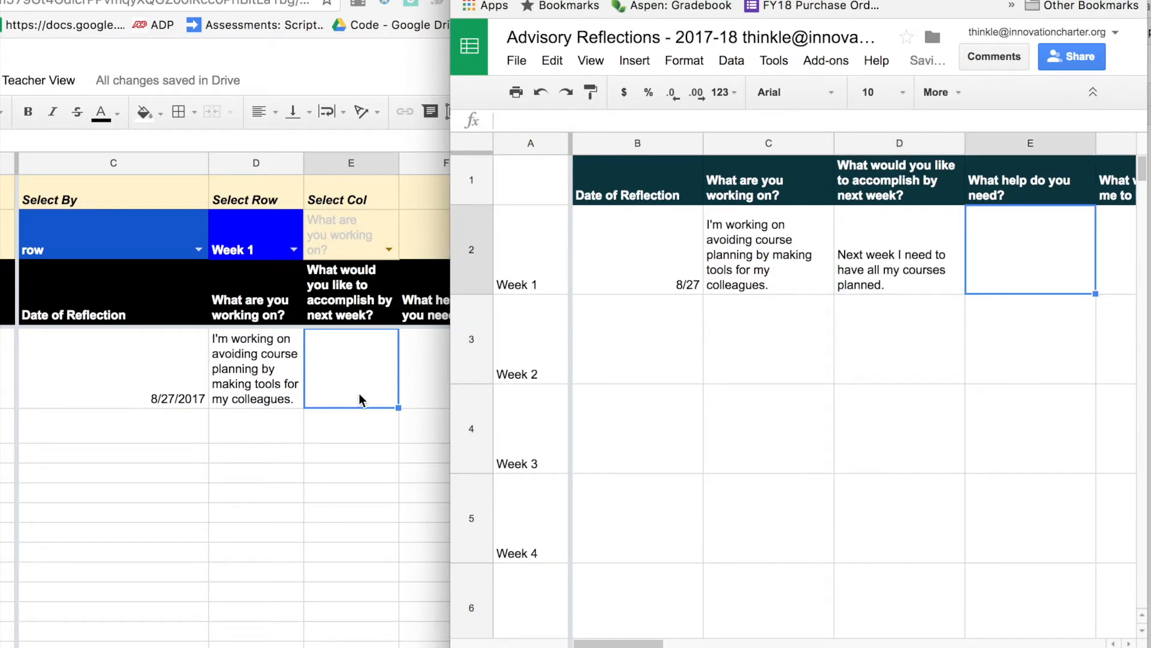
# Enter 'I need help now!' in the student's Week 1 help cell.
pyautogui.click(1007, 249)
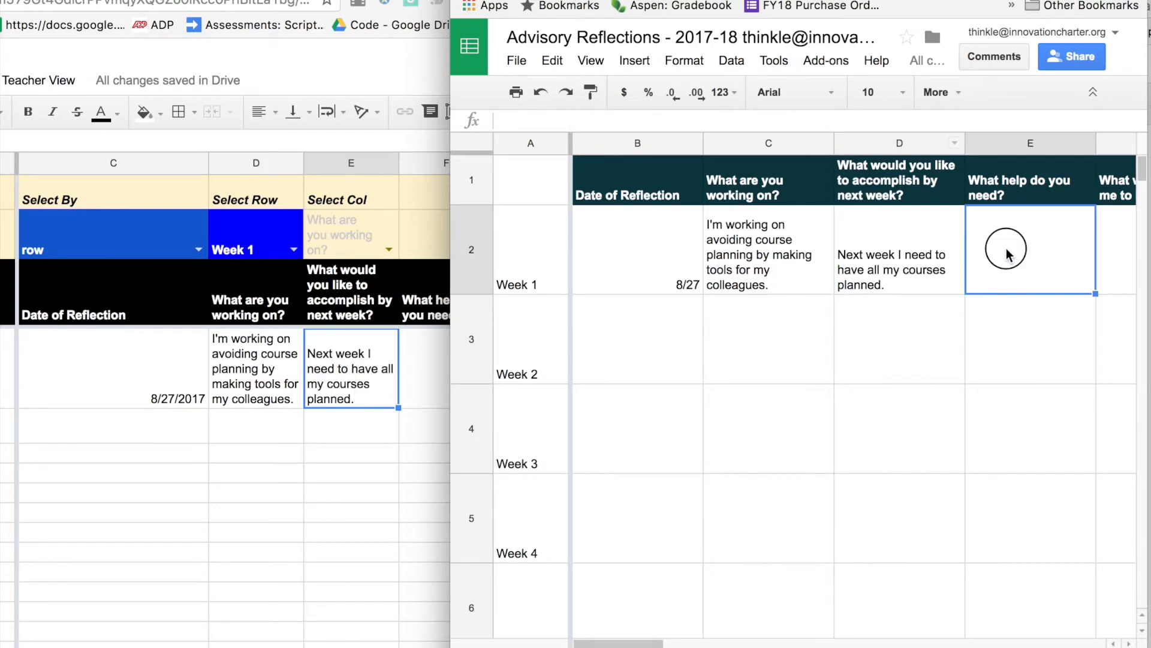
pyautogui.moveTo(1001, 0); pyautogui.dragTo(1038, 24)
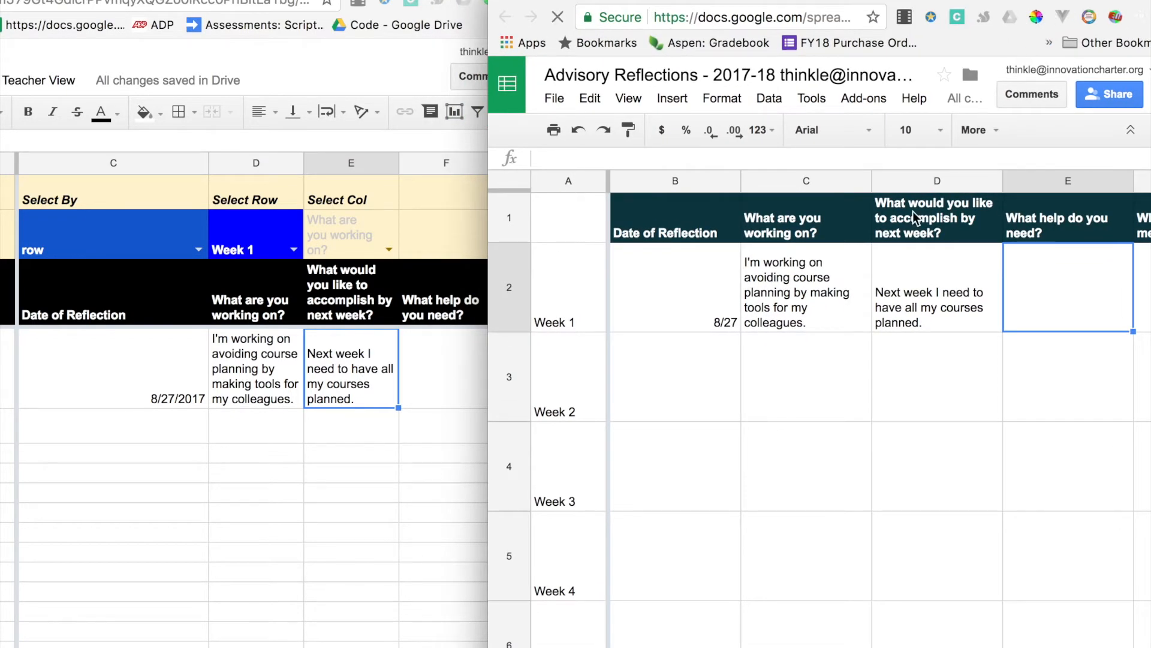
pyautogui.click(953, 292)
pyautogui.click(1062, 321)
pyautogui.write('I need ')
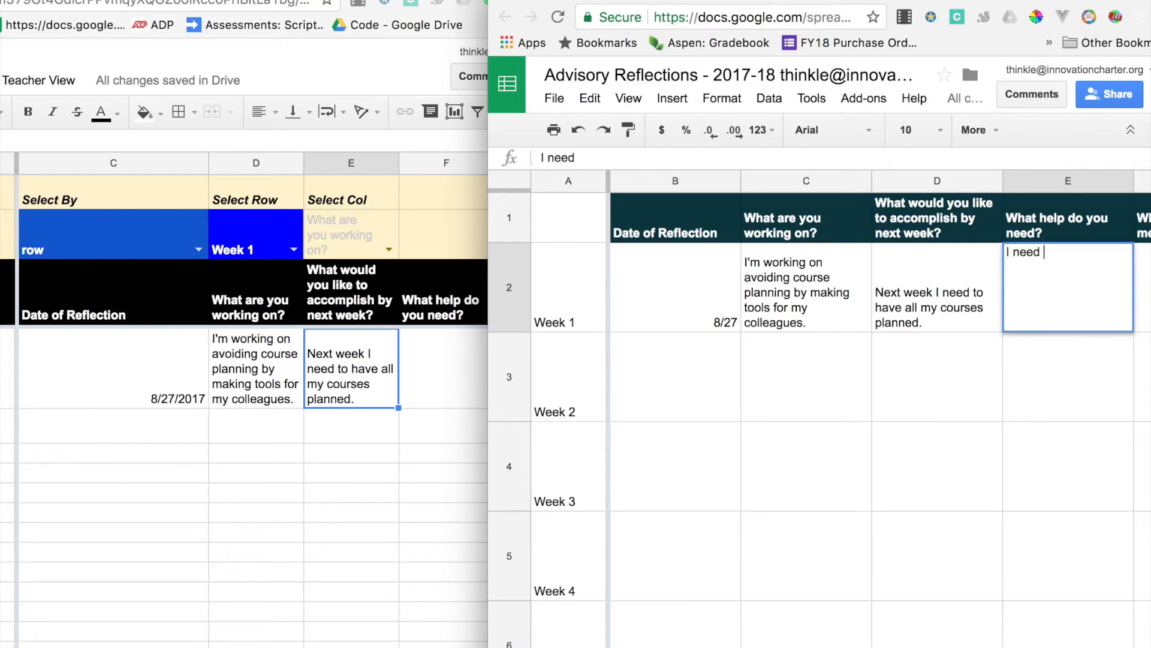
pyautogui.write('help now!')
pyautogui.press('Return')
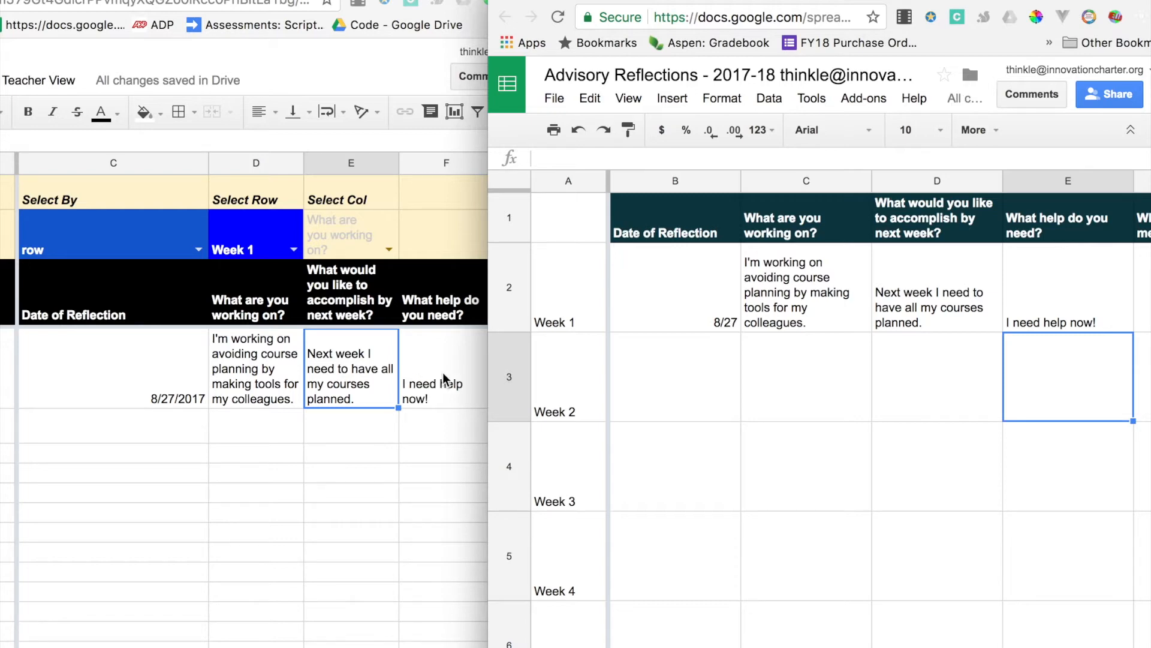
pyautogui.click(383, 1)
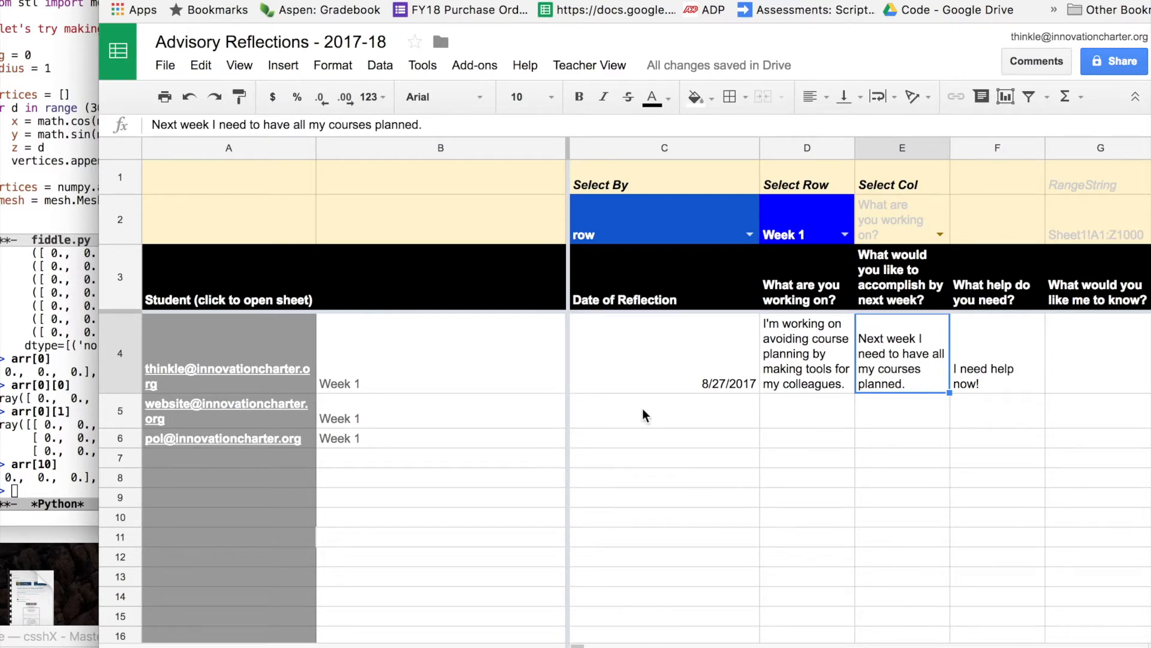
pyautogui.click(838, 414)
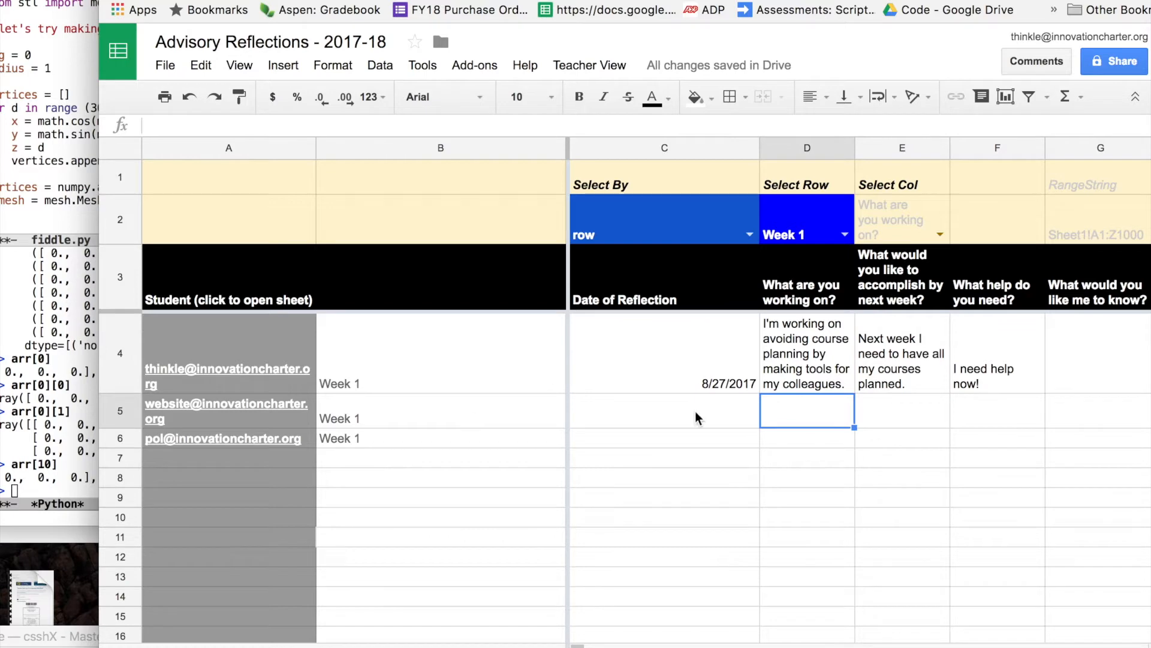
pyautogui.click(894, 419)
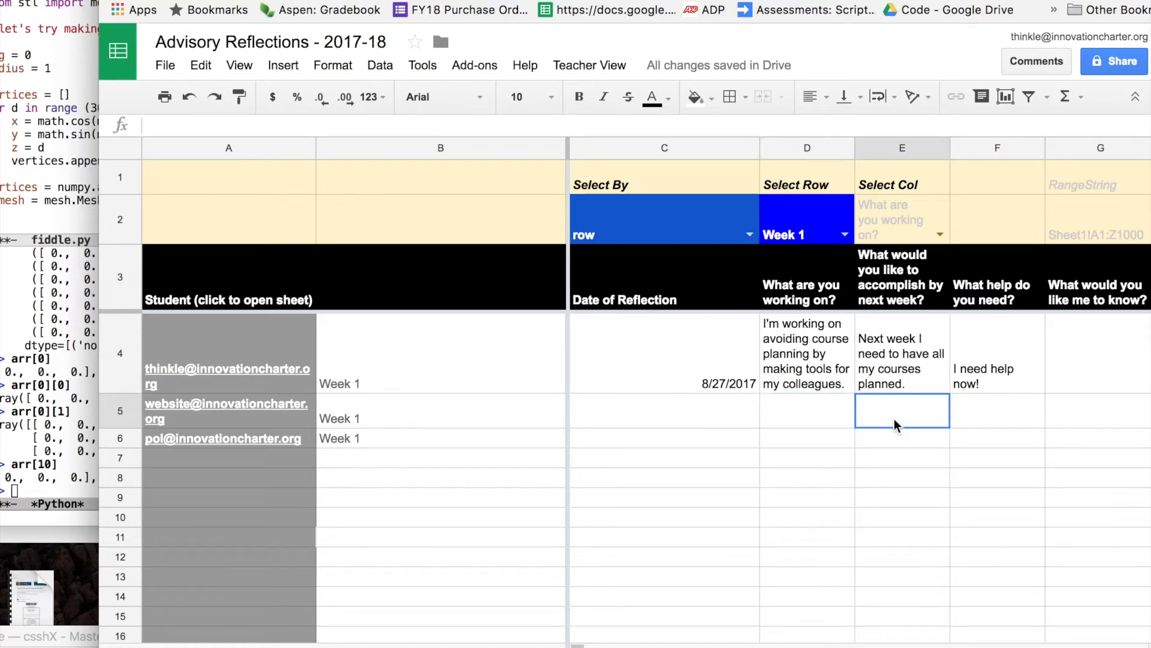
pyautogui.click(679, 421)
pyautogui.click(687, 450)
pyautogui.click(830, 435)
pyautogui.click(925, 444)
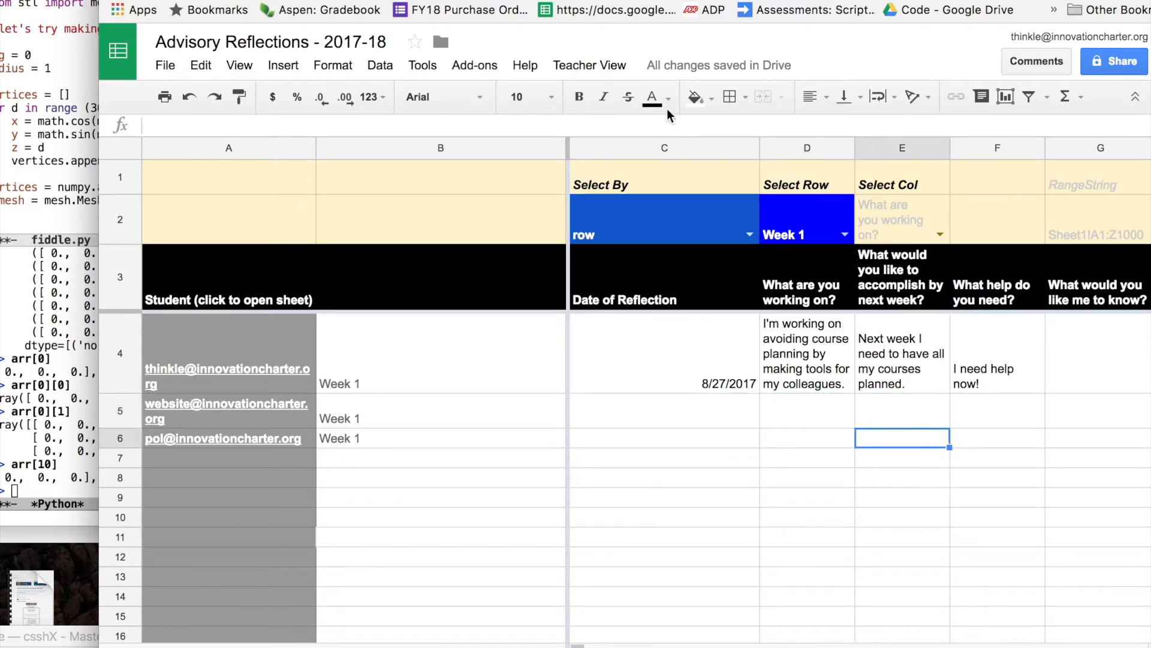
pyautogui.moveTo(839, 1); pyautogui.dragTo(760, 11)
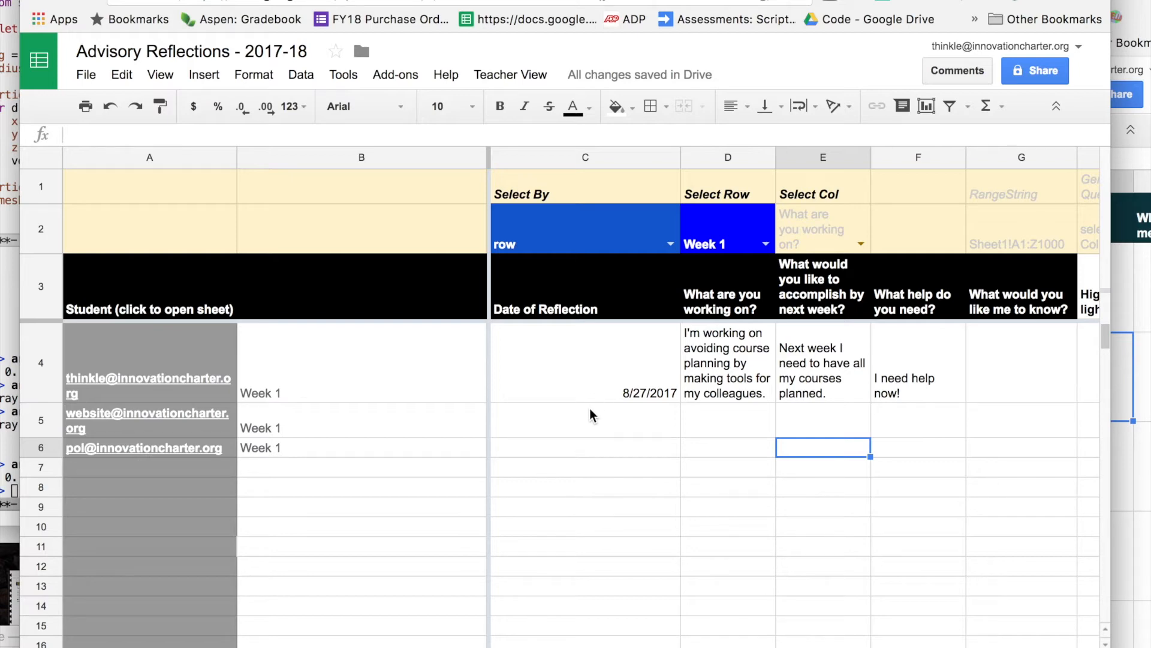
pyautogui.moveTo(372, 1)
pyautogui.mouseDown()
pyautogui.moveTo(397, 5)
pyautogui.moveTo(386, 15)
pyautogui.moveTo(391, 0)
pyautogui.mouseUp()
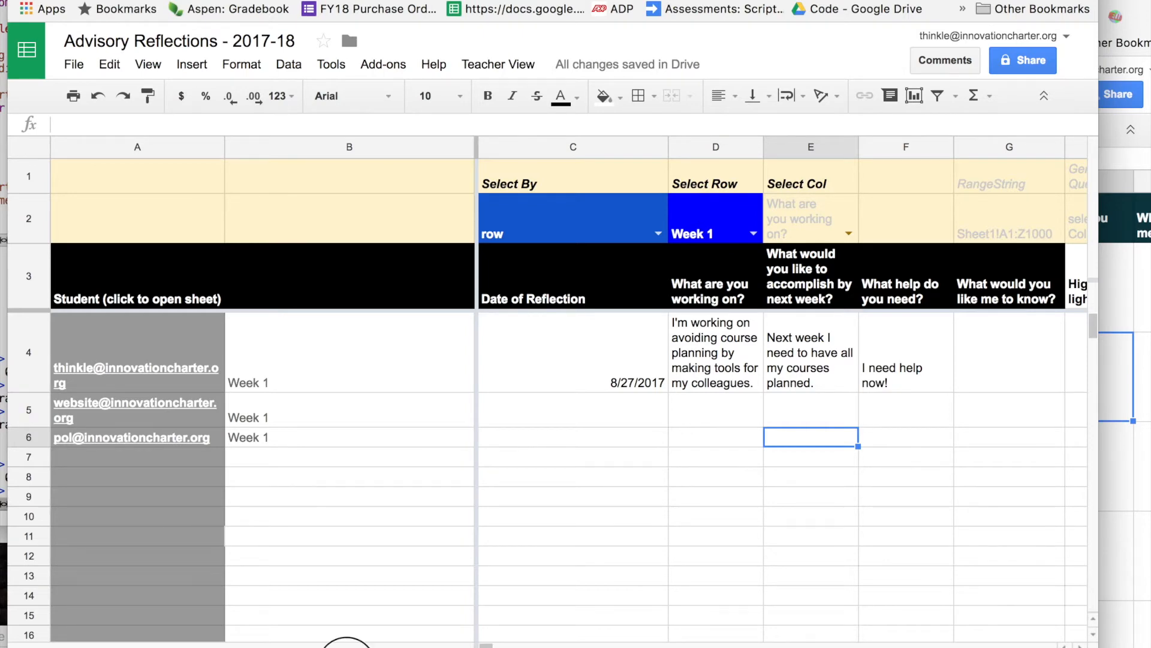
# Paste the template tab's Open Folder link into A1 of the teacher's sheet.
pyautogui.click(346, 647)
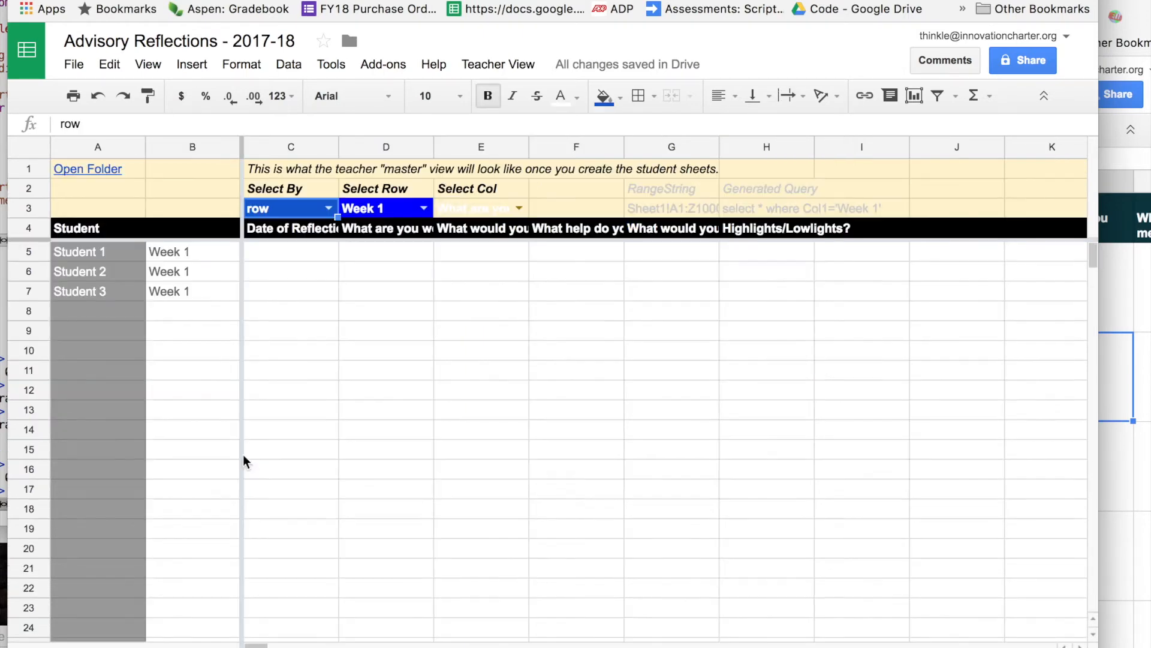
pyautogui.click(66, 170)
pyautogui.click(499, 647)
pyautogui.click(97, 187)
pyautogui.write('=hyperlink("https://drive.google.com/drive/folders/"&Home!G1,"Open Folder")')
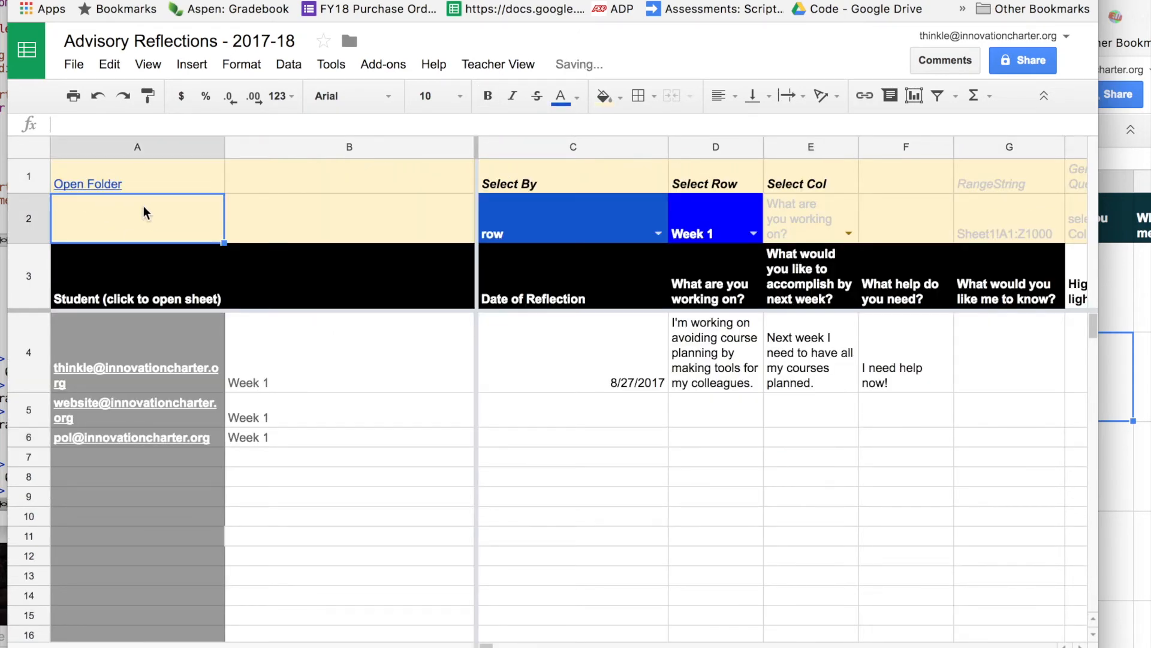
# Follow the Open Folder link to the Student Sheets Drive folder and return to the teacher view.
pyautogui.click(93, 182)
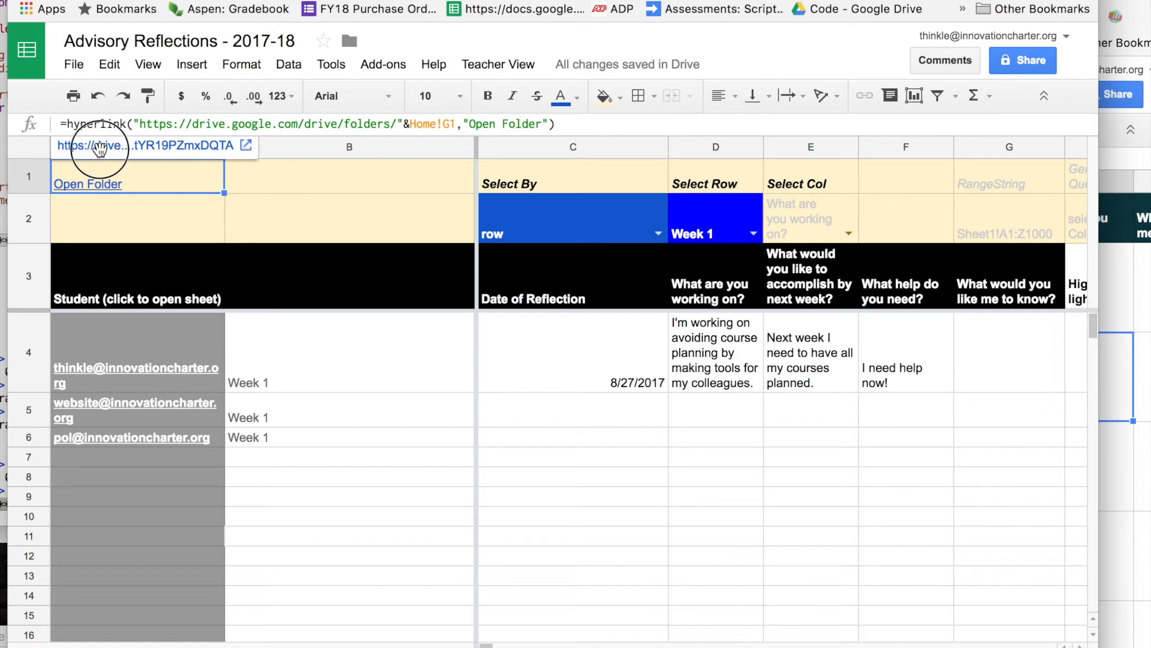
pyautogui.click(96, 146)
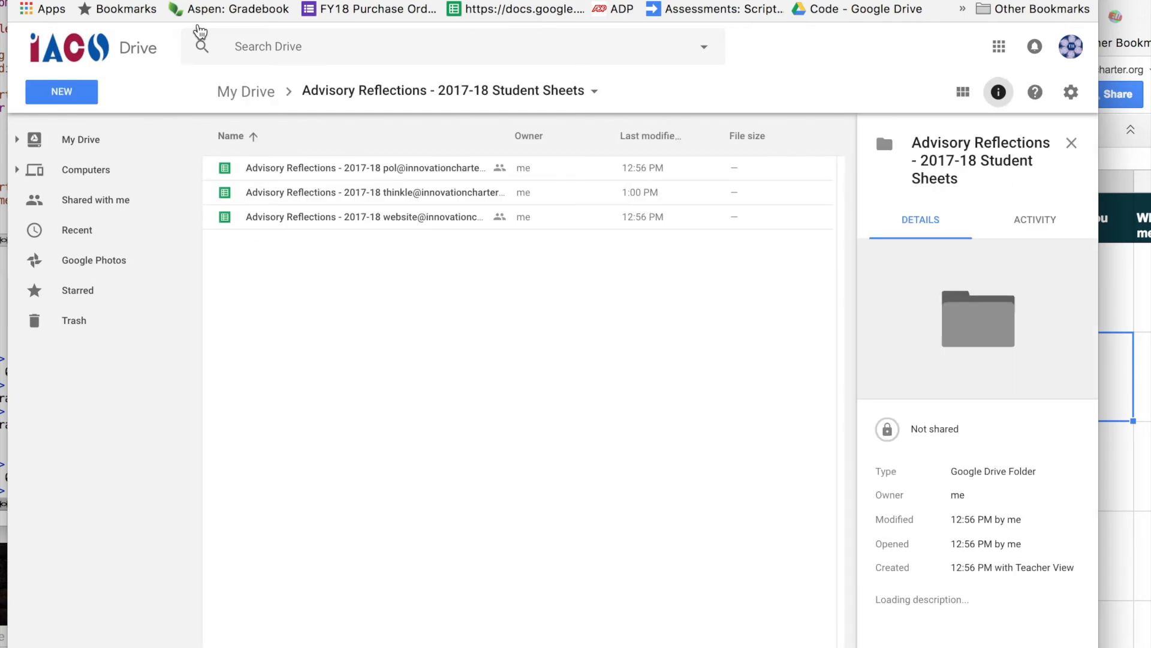
pyautogui.click(192, 2)
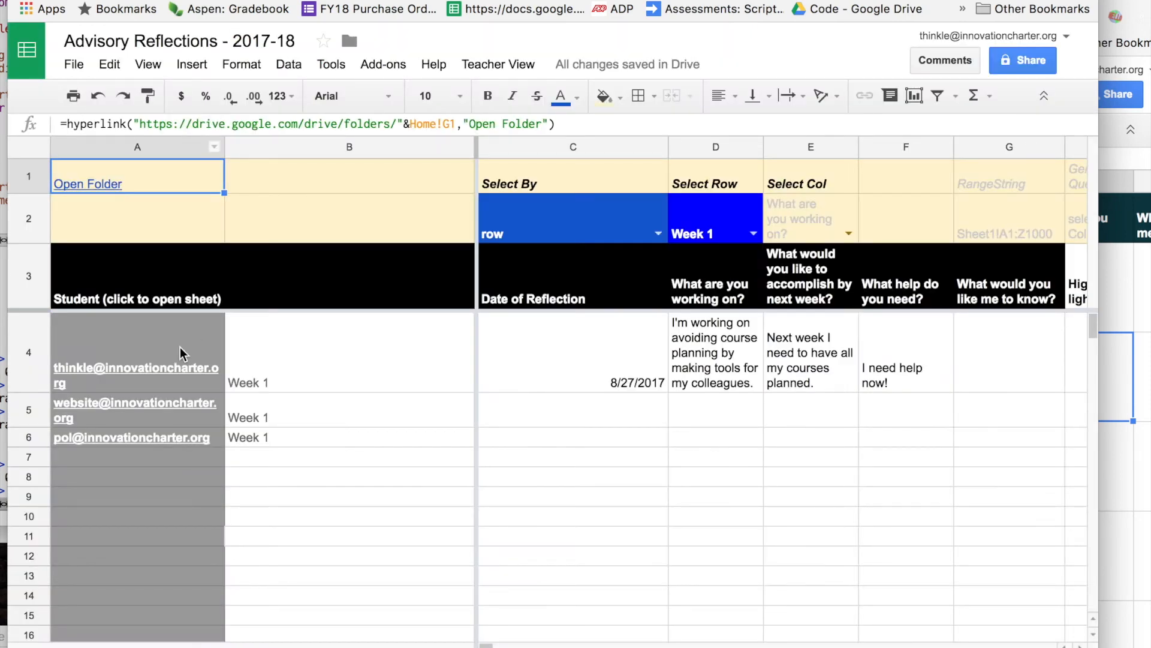
pyautogui.click(180, 348)
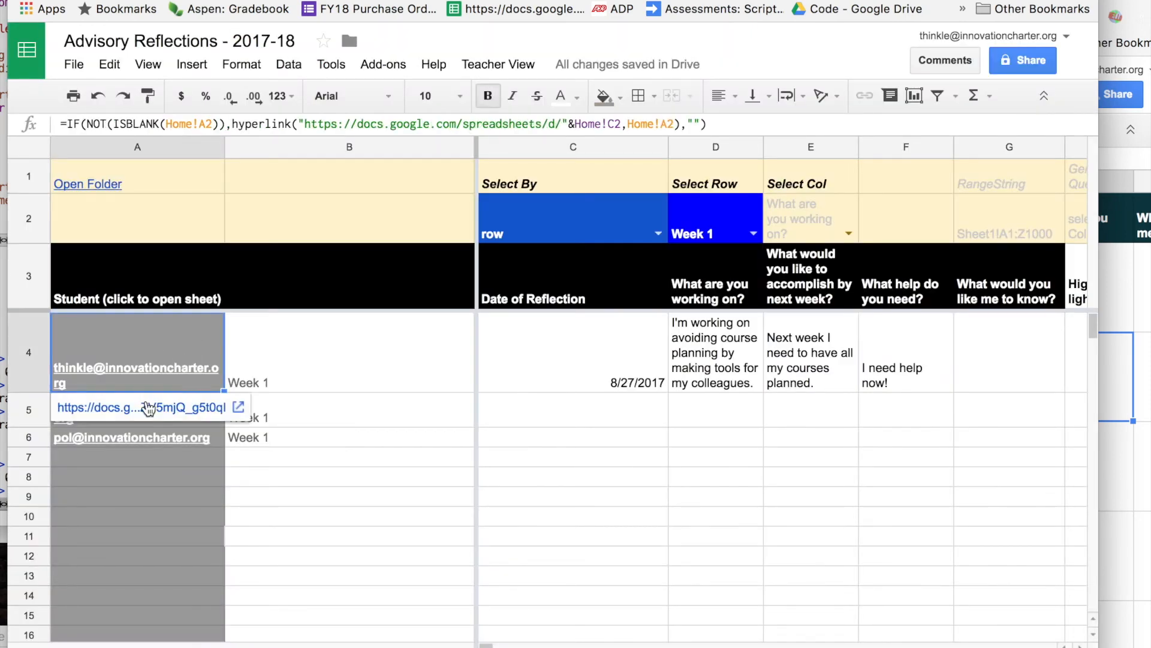
# Open the first student's sheet from the A4 link, then view the Advisory Reflections - 2017-18 Student Sheets folder in Drive.
pyautogui.click(115, 410)
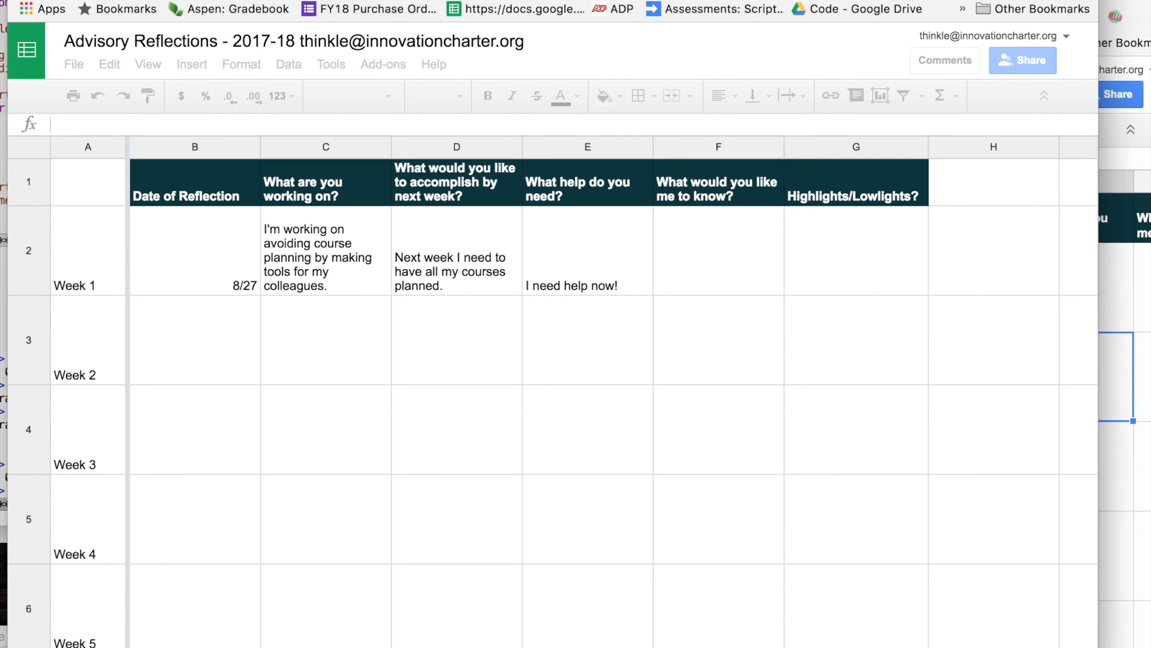
pyautogui.press('super+w')
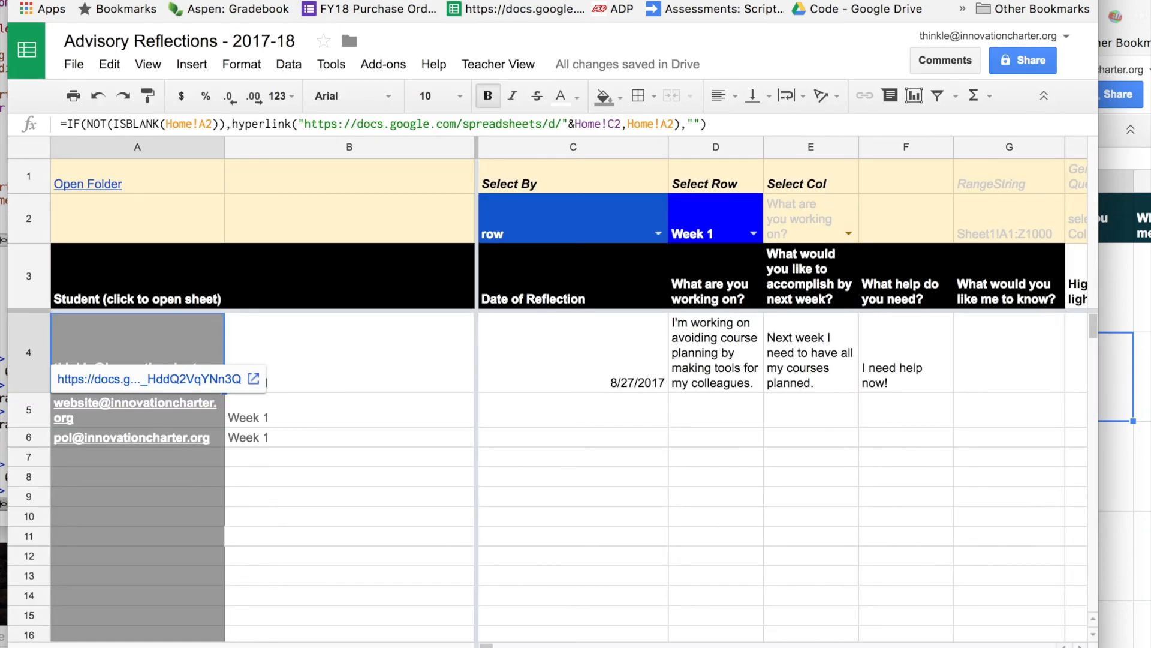
pyautogui.press('super+t')
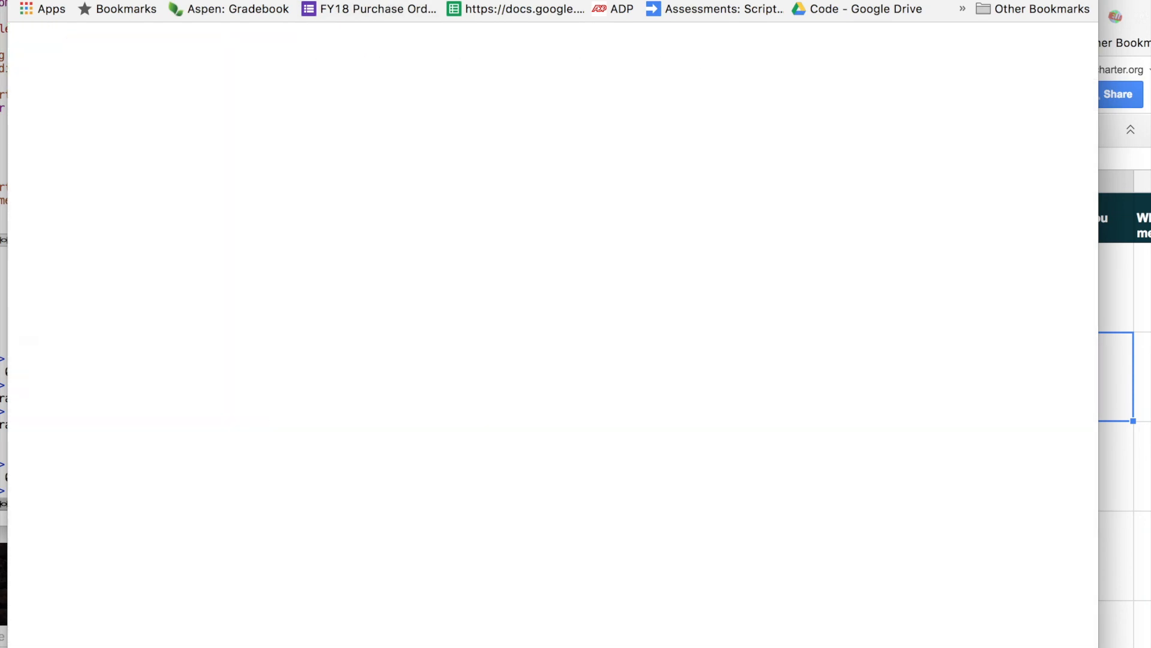
pyautogui.press('super+w')
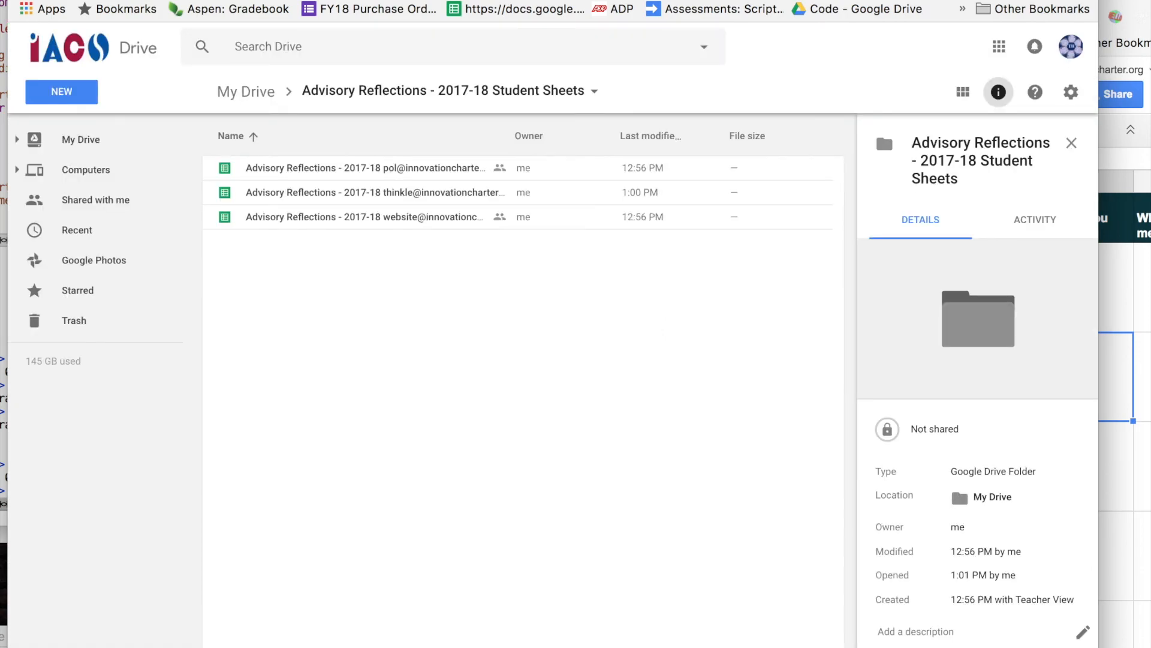